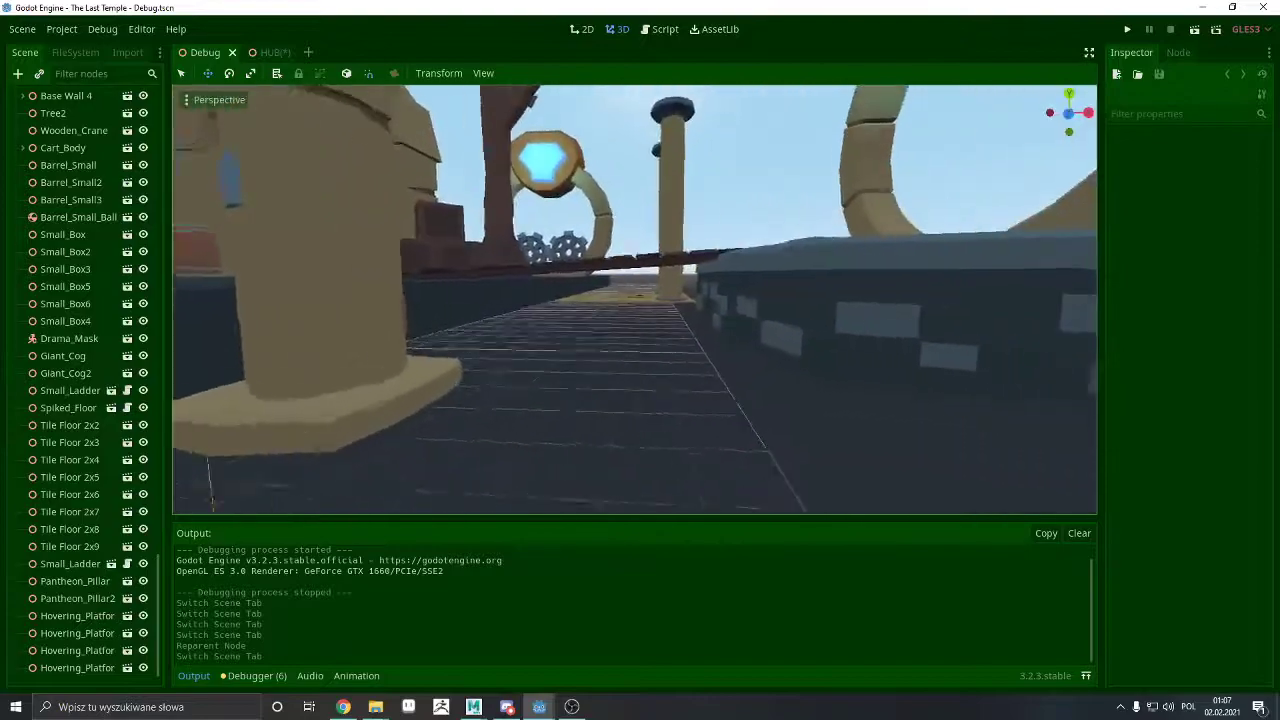
Examine the Debug scene's temple layout, including the portal rings, pillars, trees, hovering platforms, bridge and torch-lit brick area
right_drag(618, 270, 833, 317)
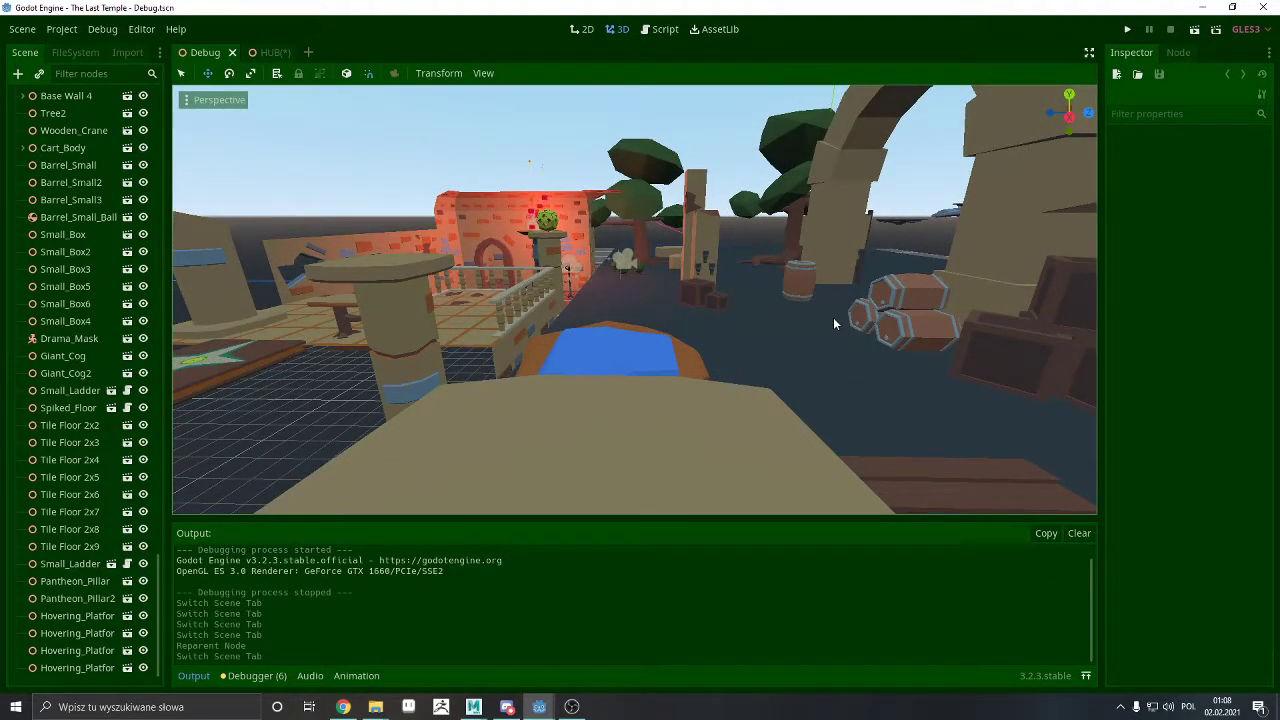
right_drag(828, 317, 525, 322)
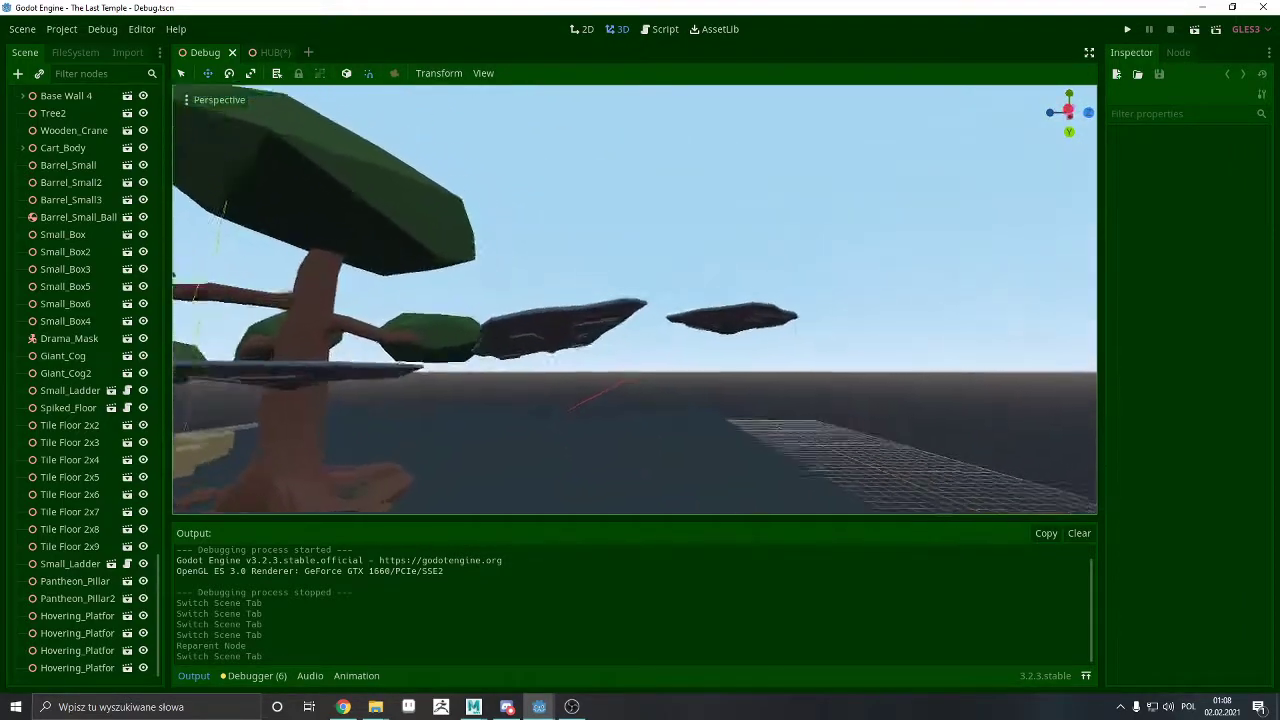
right_drag(635, 300, 425, 240)
key(w)
right_drag(510, 300, 545, 245)
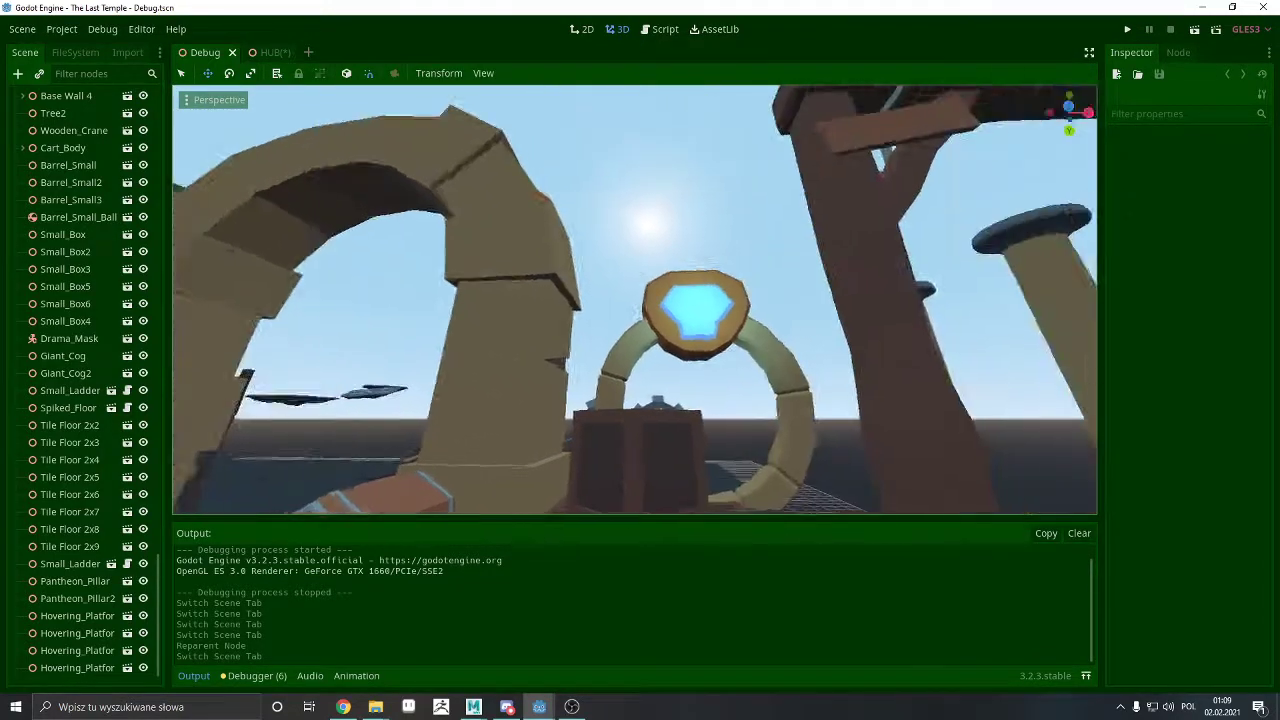
right_drag(634, 299, 804, 326)
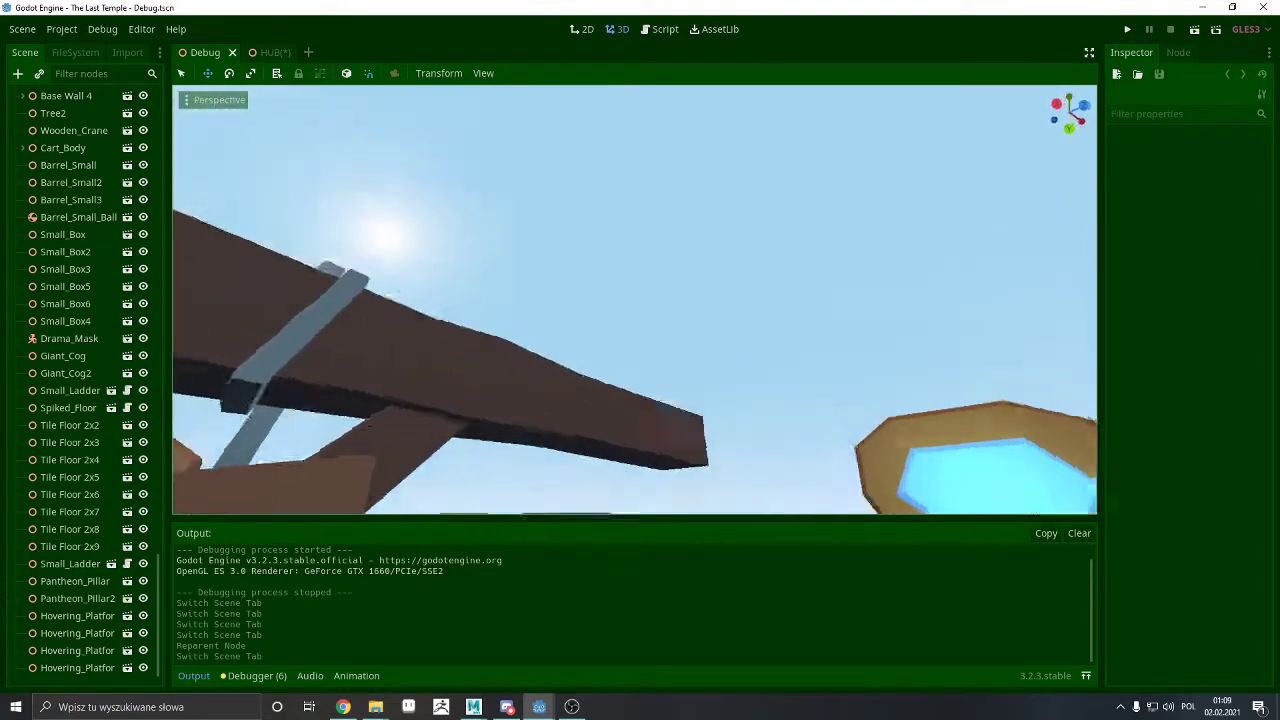
right_drag(640, 300, 760, 420)
right_drag(634, 300, 634, 300)
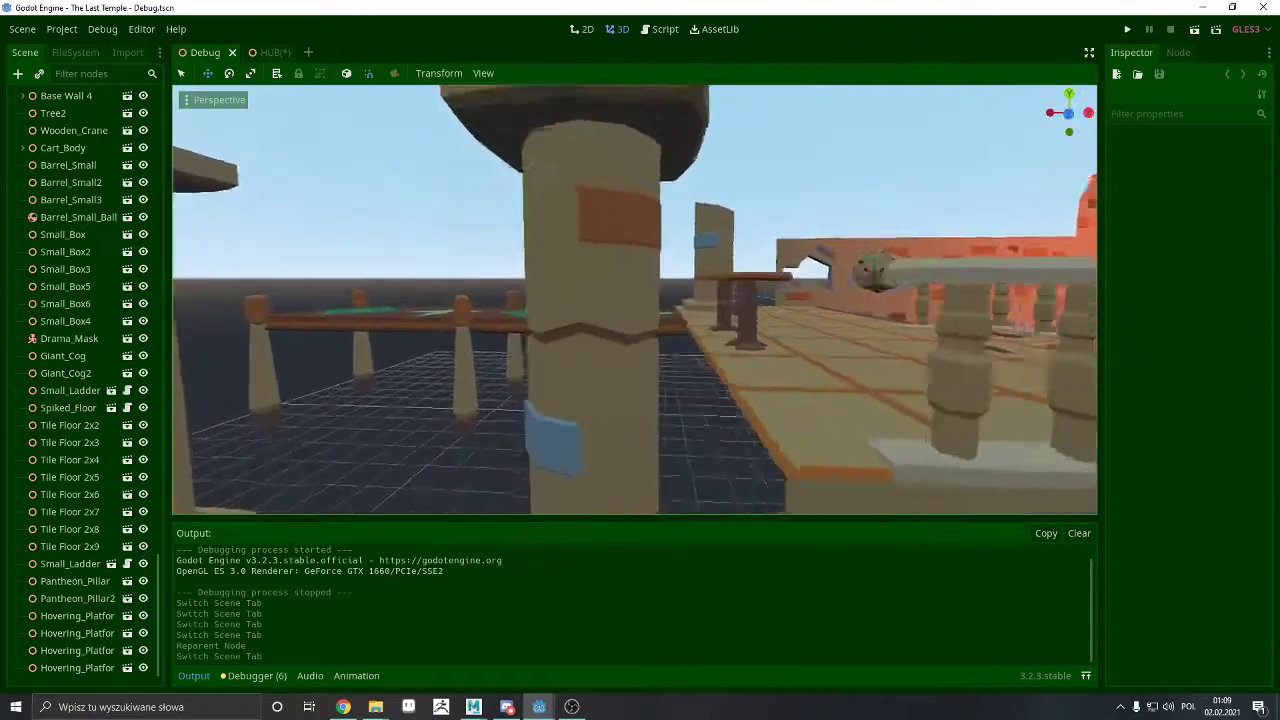
right_drag(634, 300, 634, 300)
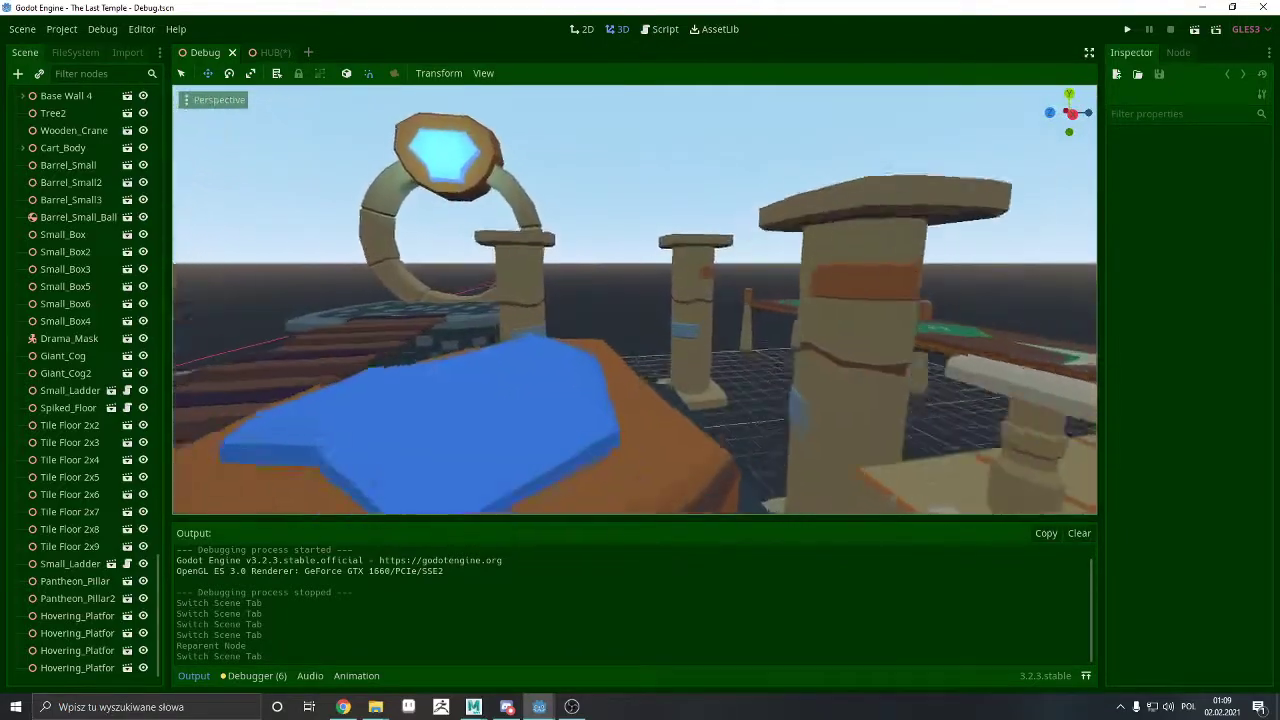
right_drag(634, 300, 850, 390)
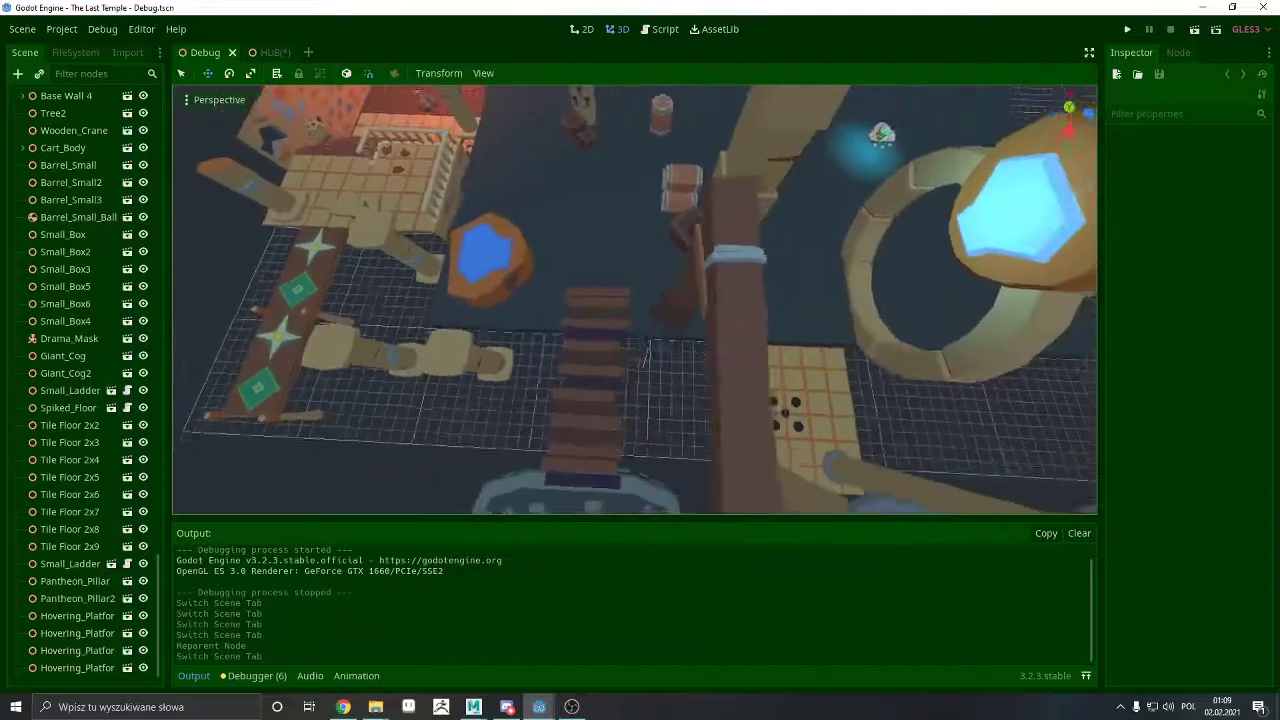
right_drag(634, 300, 690, 280)
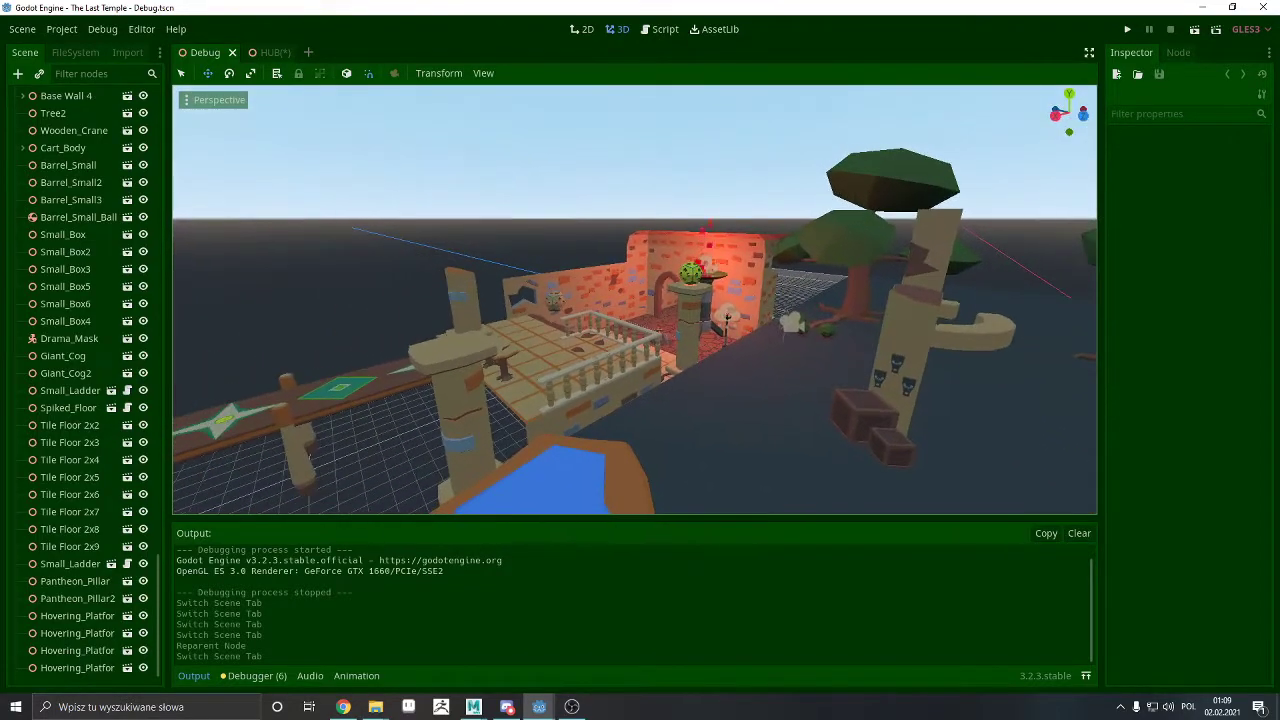
right_drag(634, 300, 754, 340)
right_drag(660, 370, 710, 348)
right_drag(565, 336, 836, 325)
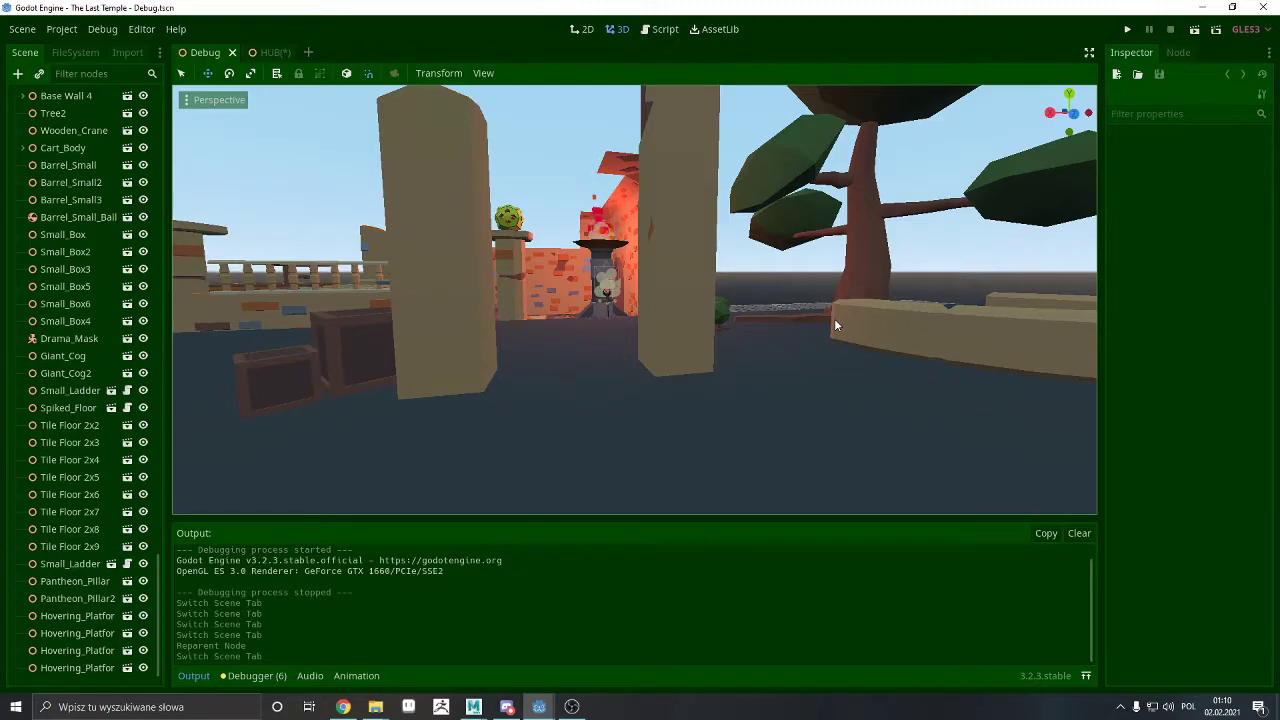
Save the HUB scene and return to the Debug scene
click(270, 53)
click(204, 52)
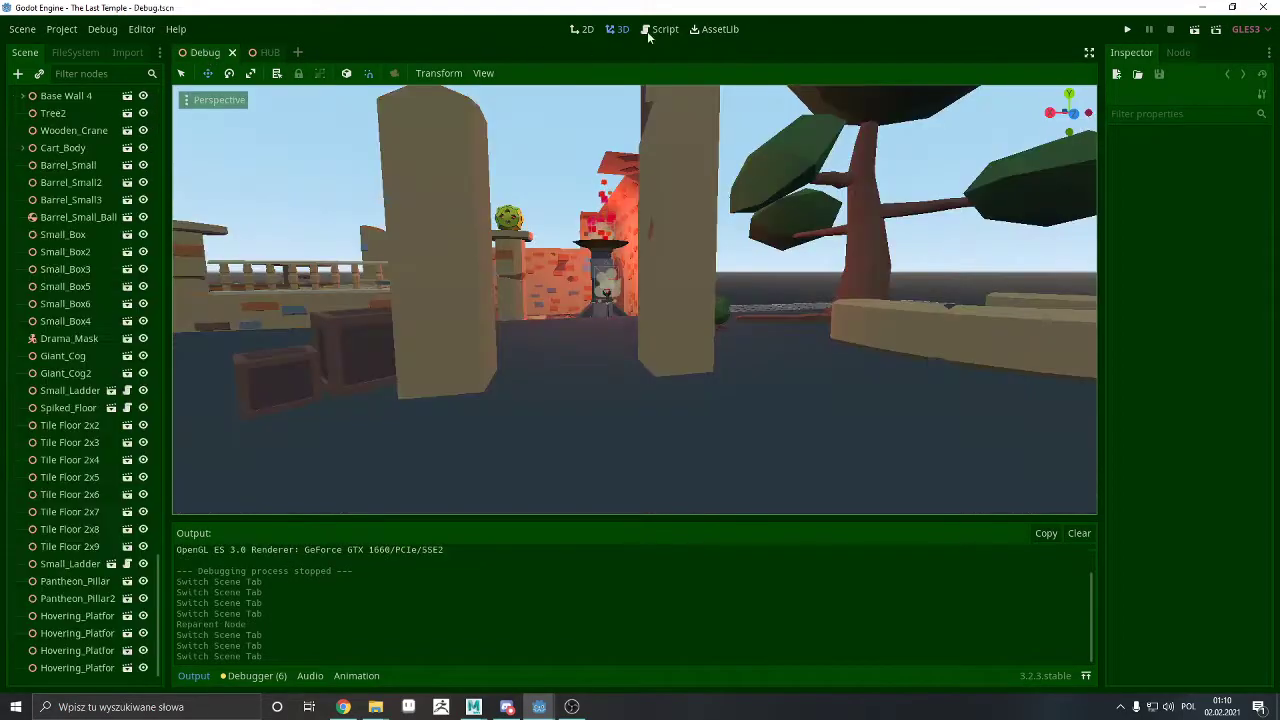
Read through the GameplayMechanics.gd script, including its _ready and portal body-entered functions, and return to the 3D view
click(660, 29)
scroll(652, 462, up, 13)
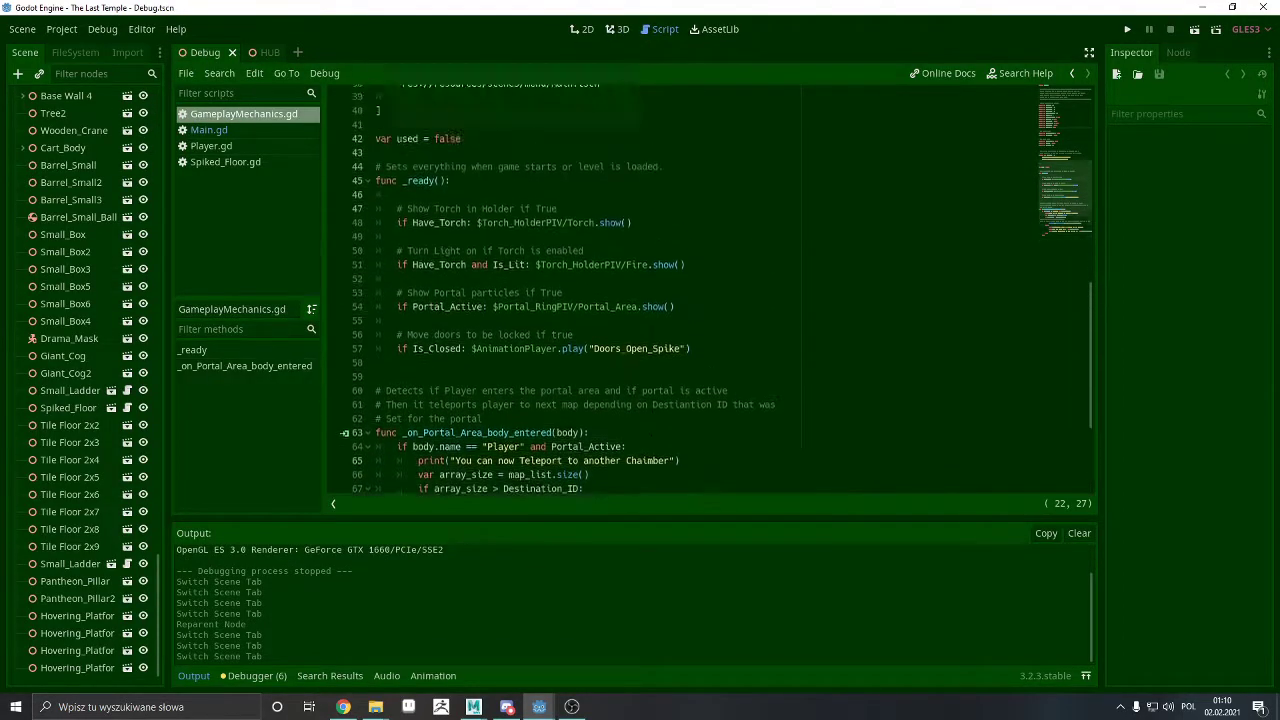
scroll(652, 462, down, 13)
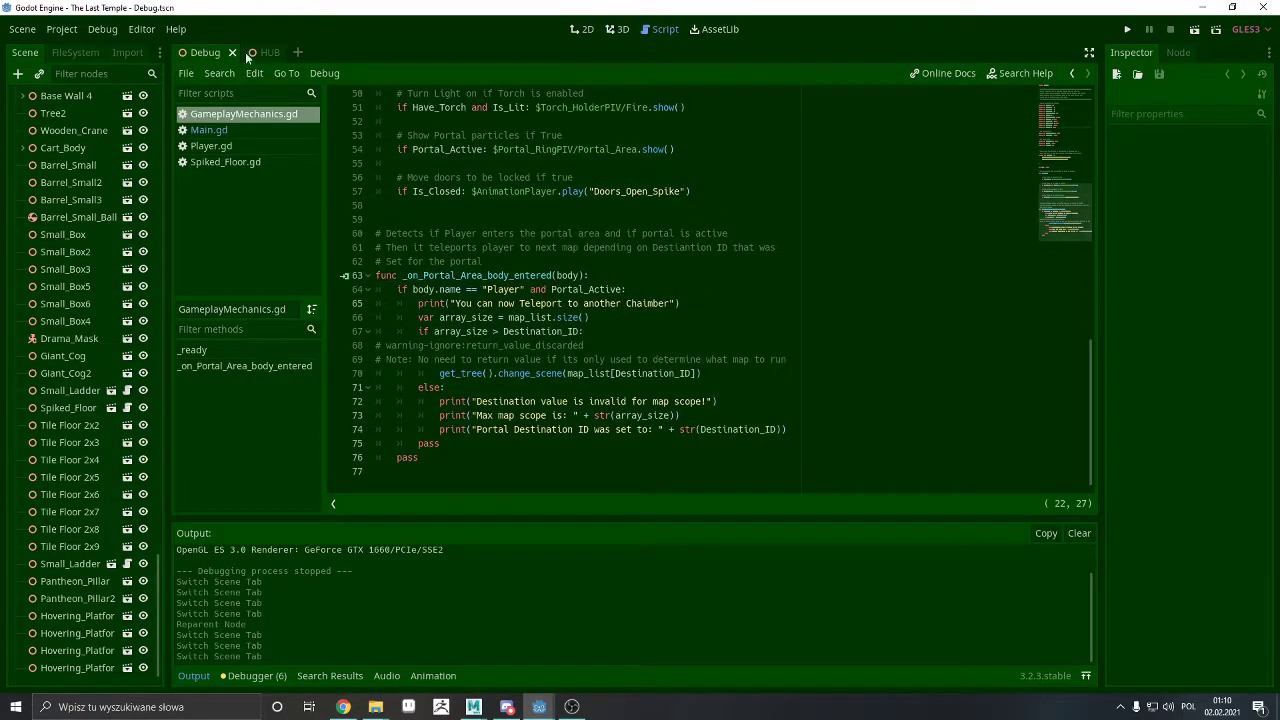
click(617, 29)
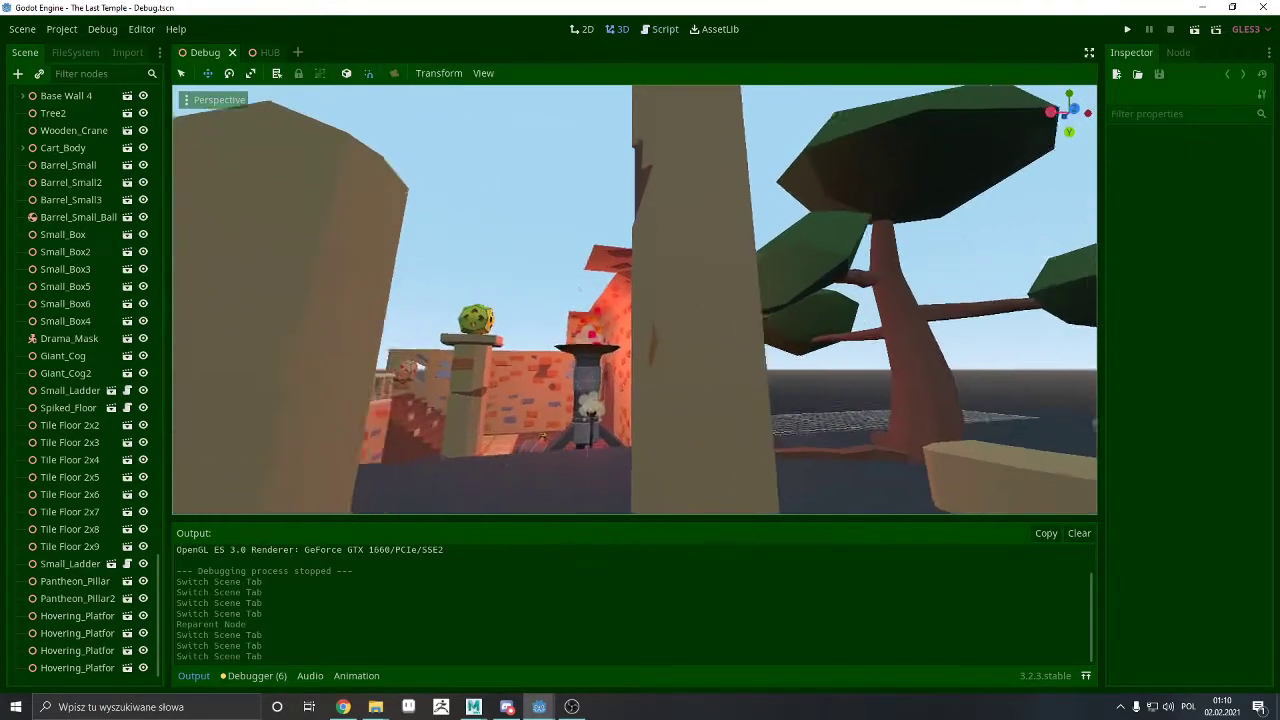
Inspect the brick room with the giant torch, cobble floor and doorways, along with the surrounding ruins in the Debug scene
mouse_move(634, 300)
right_down()
mouse_move(540, 335)
mouse_move(600, 410)
mouse_move(560, 440)
mouse_move(610, 465)
mouse_move(670, 230)
mouse_move(632, 320)
mouse_move(652, 292)
mouse_move(620, 305)
mouse_move(635, 298)
right_up()
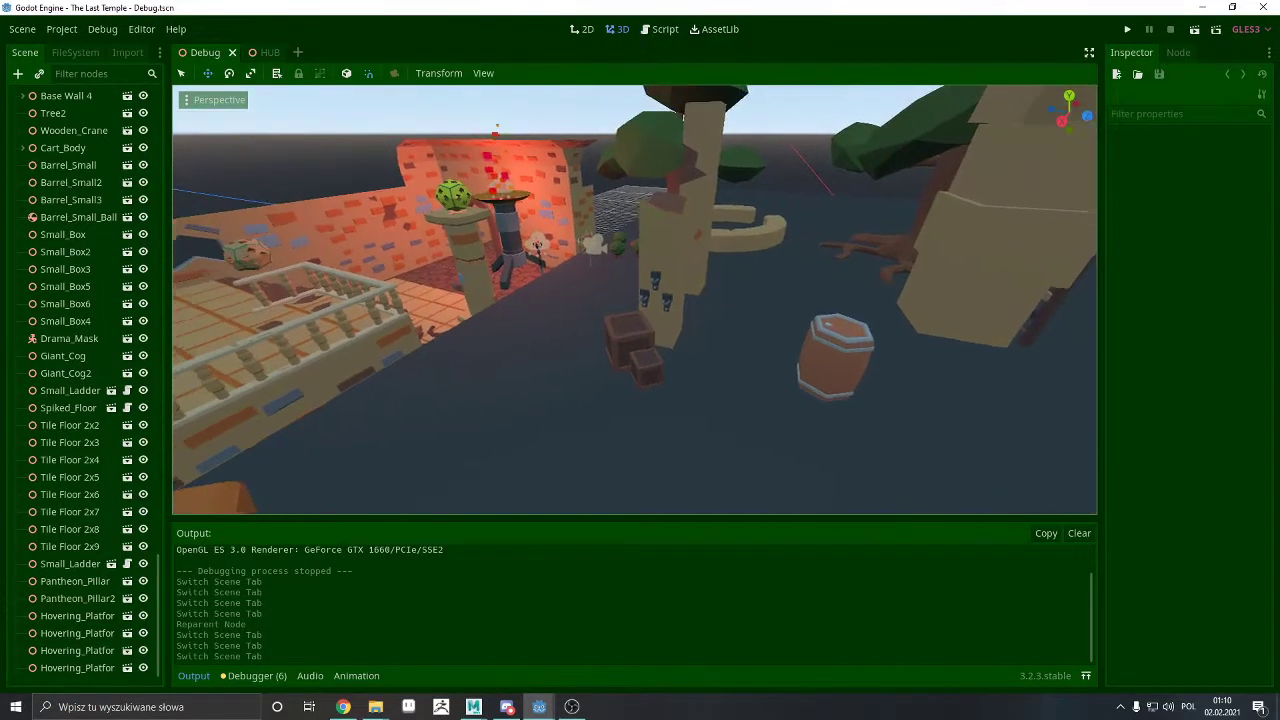
right_drag(625, 302, 688, 311)
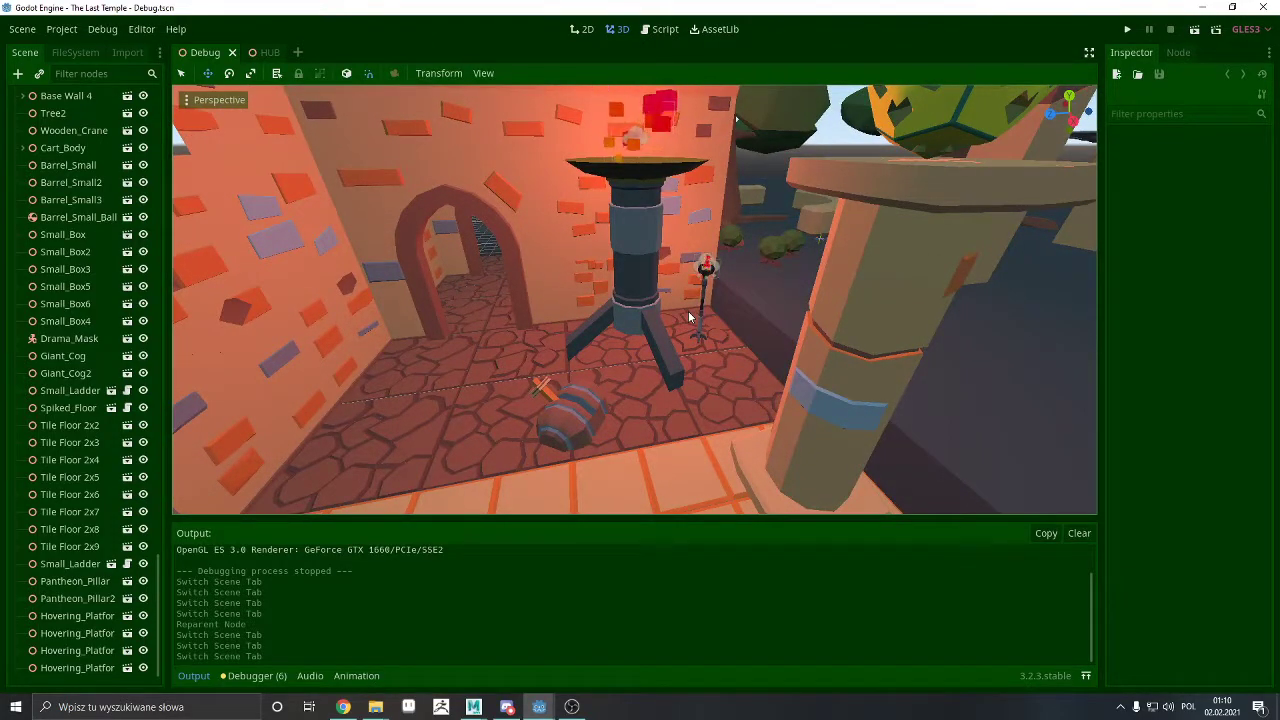
mouse_move(688, 317)
right_down()
mouse_move(610, 305)
mouse_move(690, 304)
right_up()
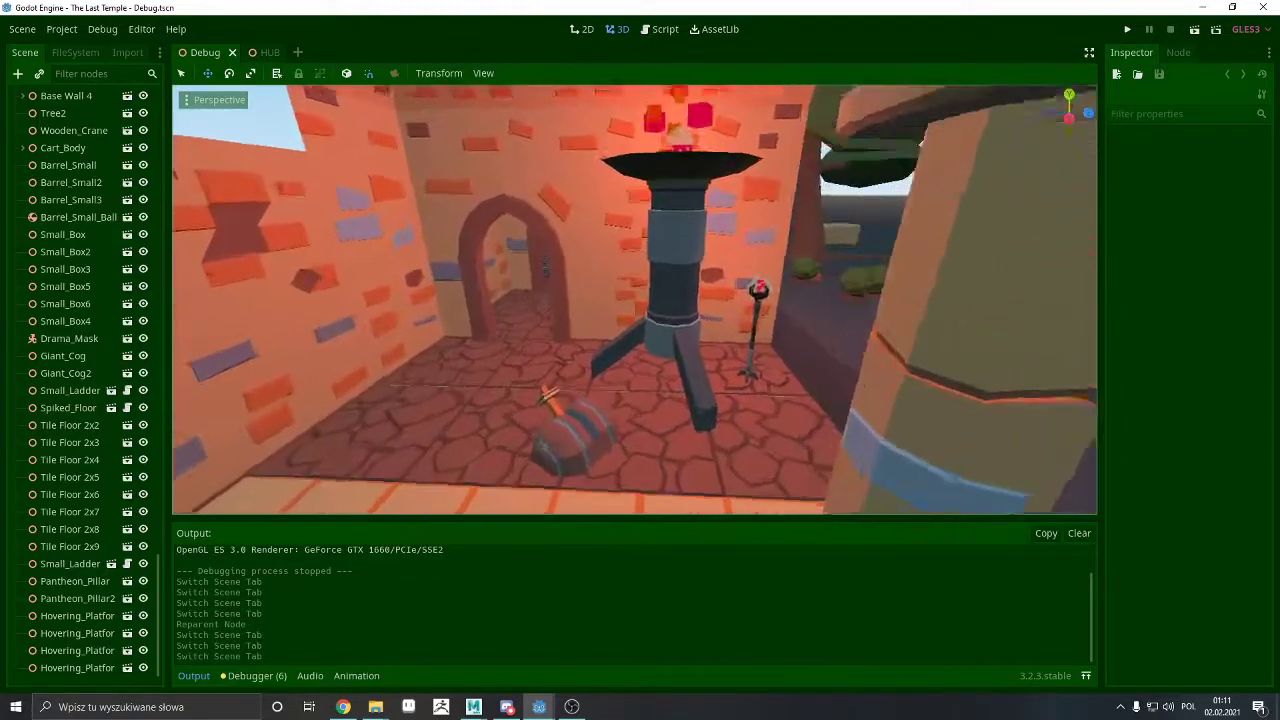
right_drag(690, 304, 696, 304)
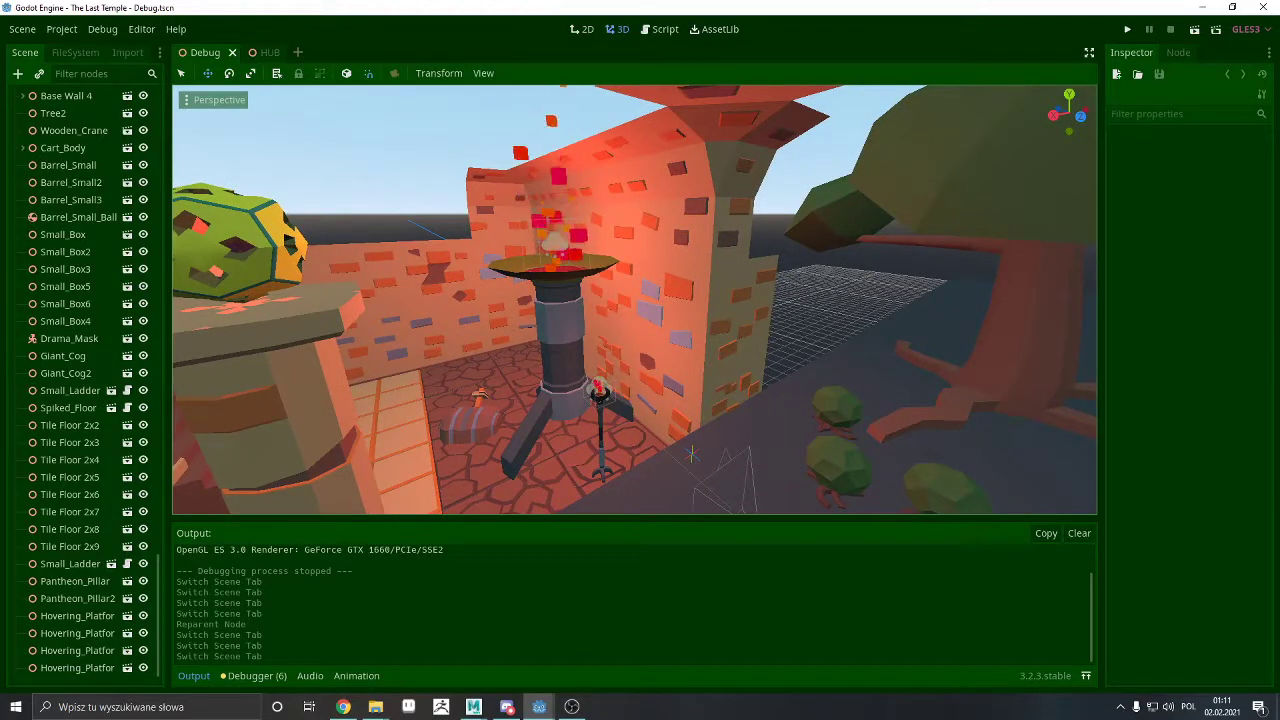
right_drag(634, 300, 776, 289)
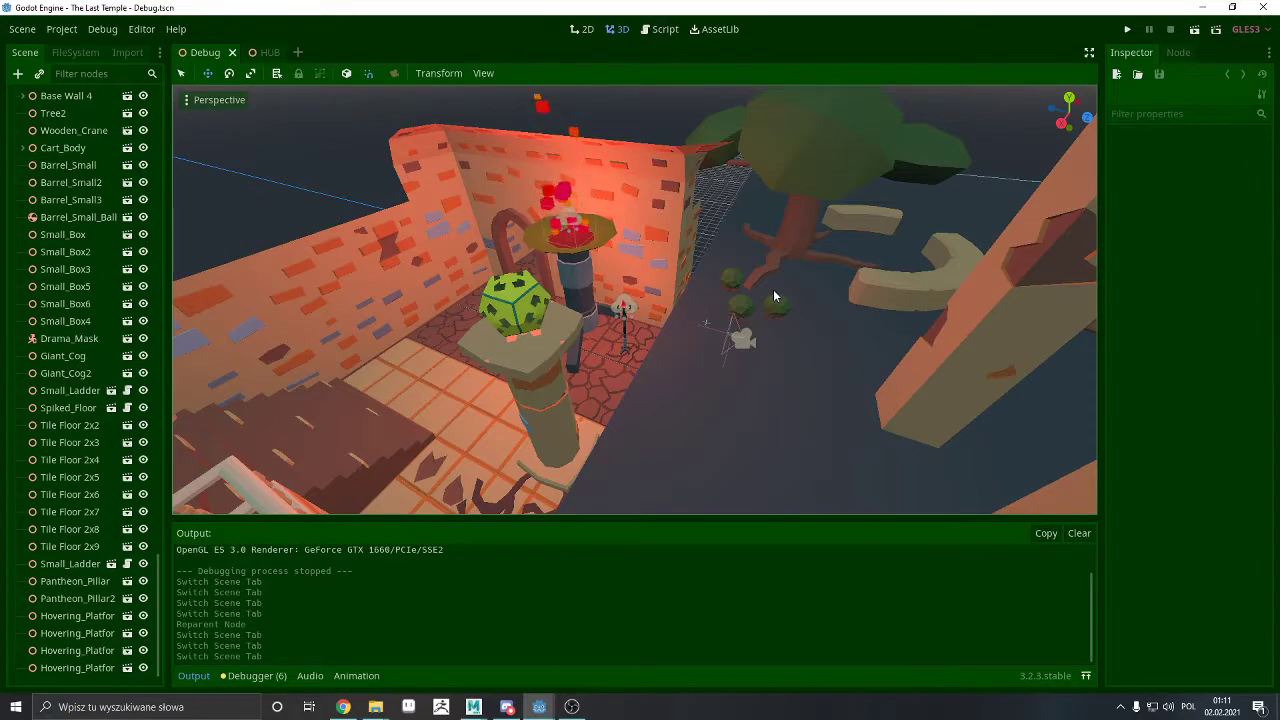
right_drag(773, 289, 773, 289)
right_drag(682, 358, 682, 358)
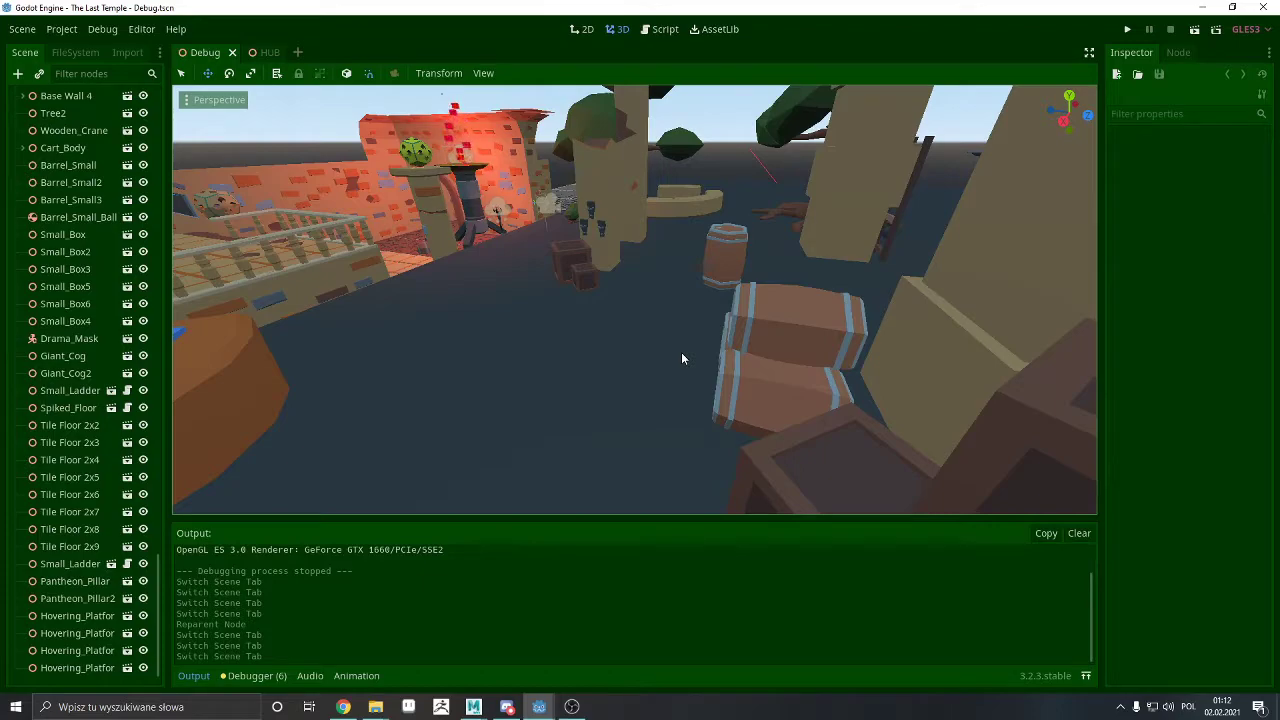
right_drag(666, 337, 603, 298)
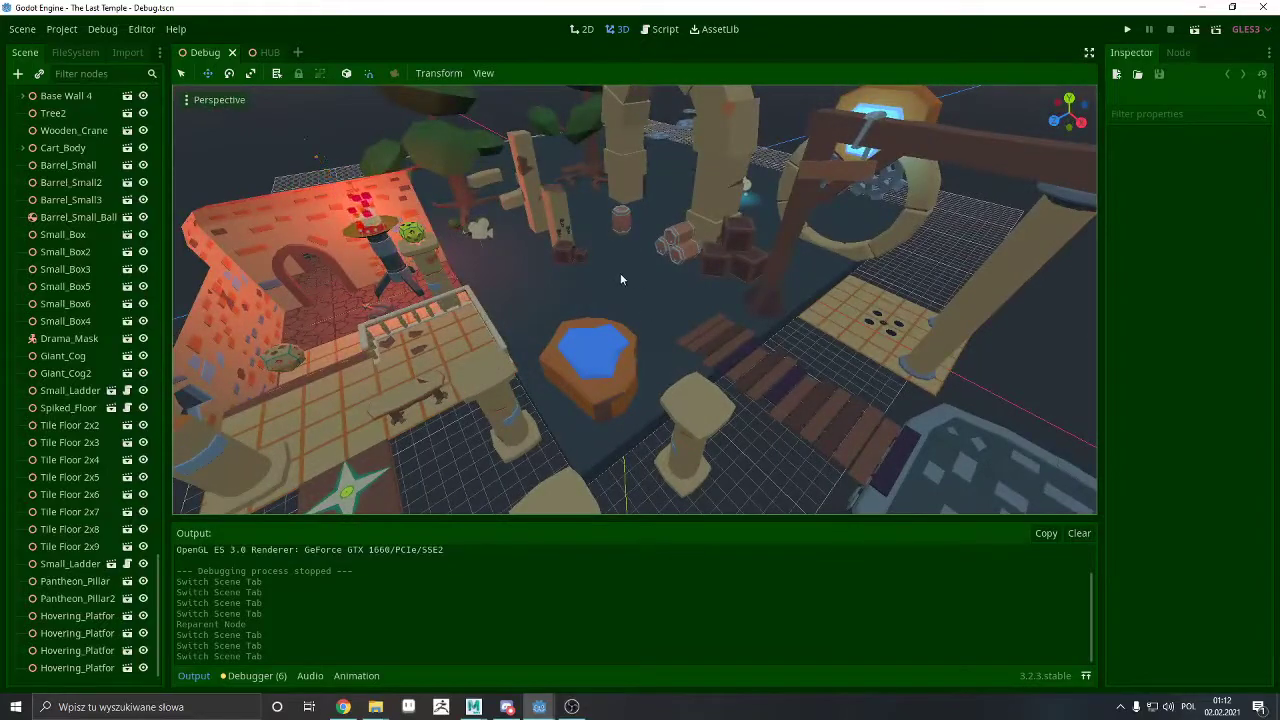
right_drag(554, 347, 549, 344)
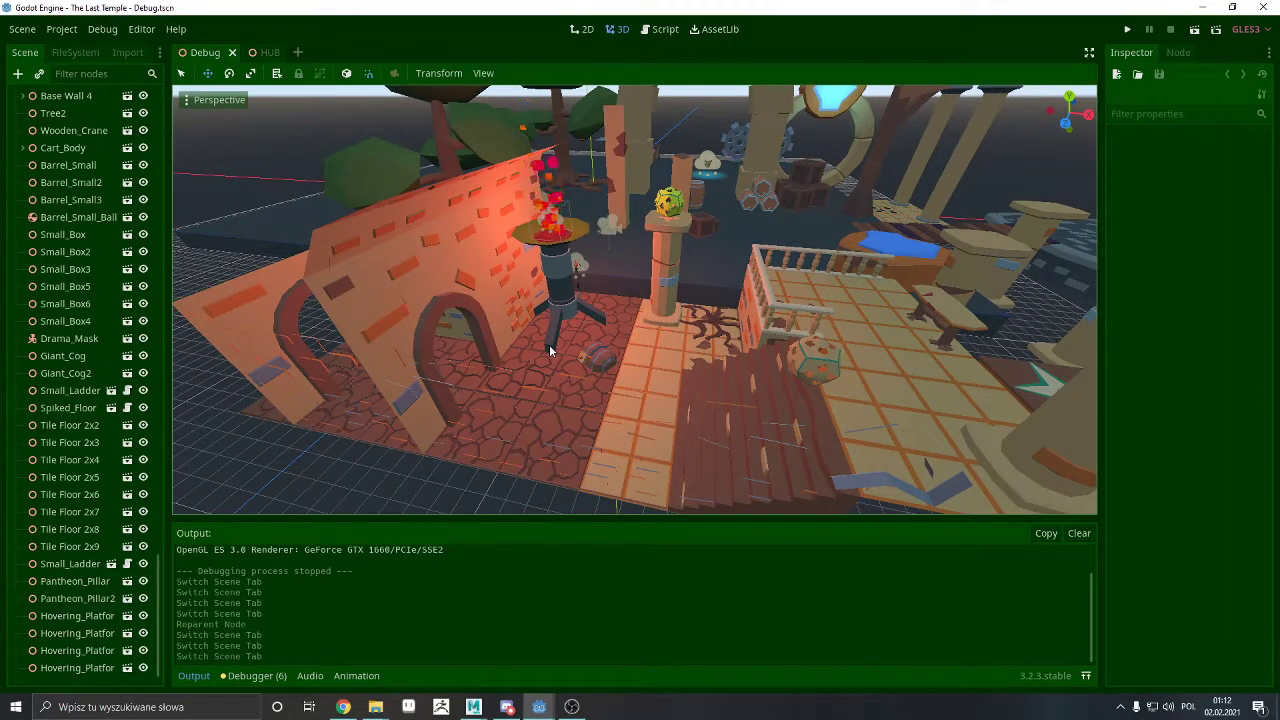
Review the Debug scene's node tree and inspect several individual Cobble_Floor_Tile nodes
scroll(78, 368, down, 10)
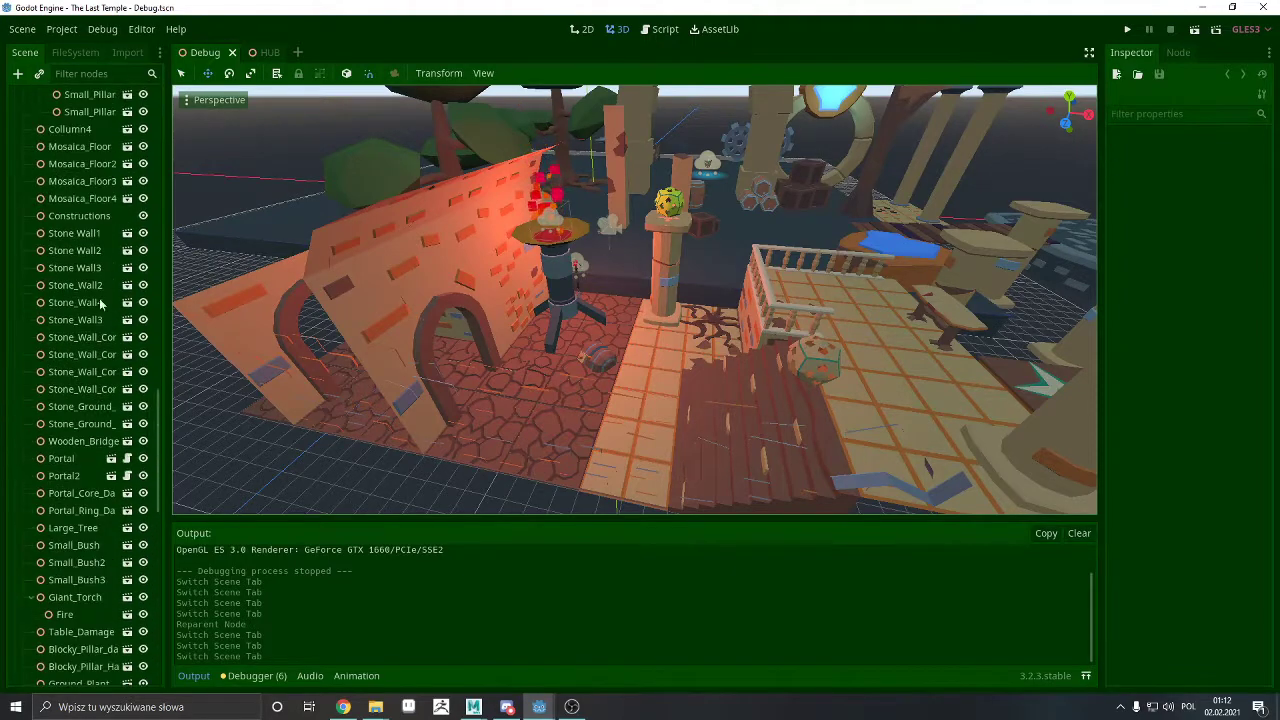
scroll(78, 368, up, 10)
click(80, 238)
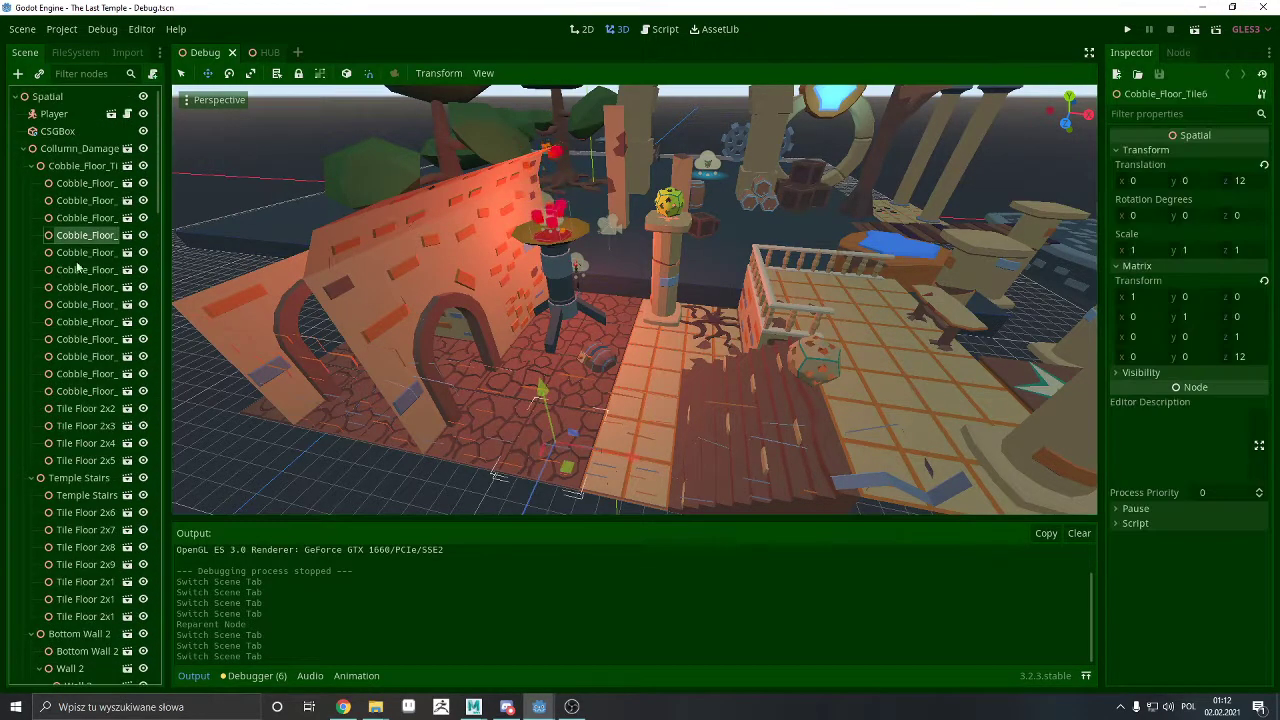
click(85, 322)
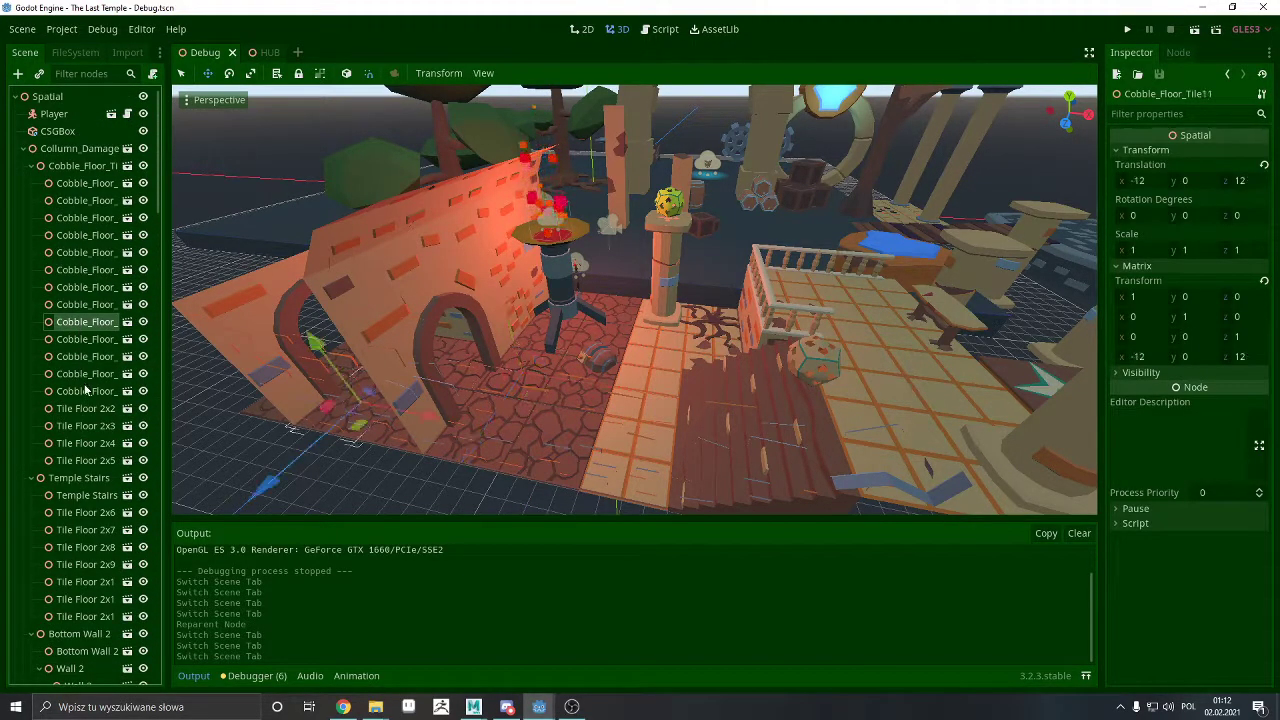
scroll(94, 261, down, 15)
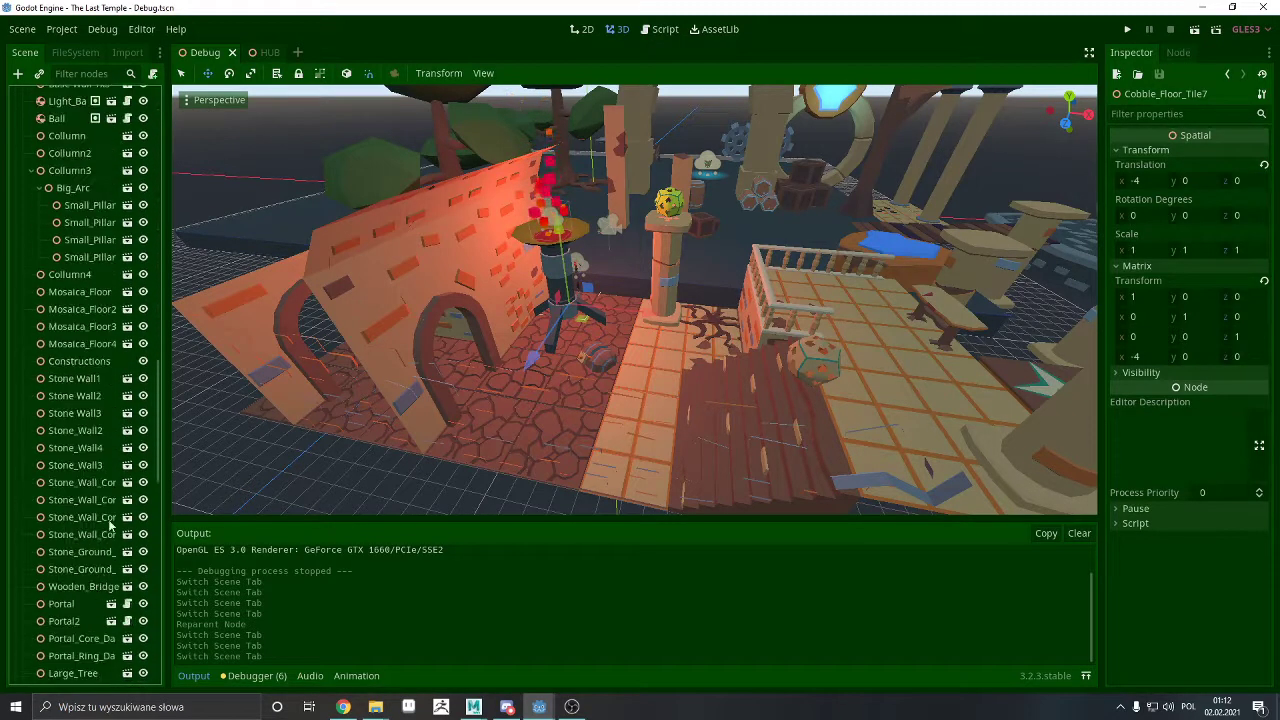
scroll(95, 270, up, 5)
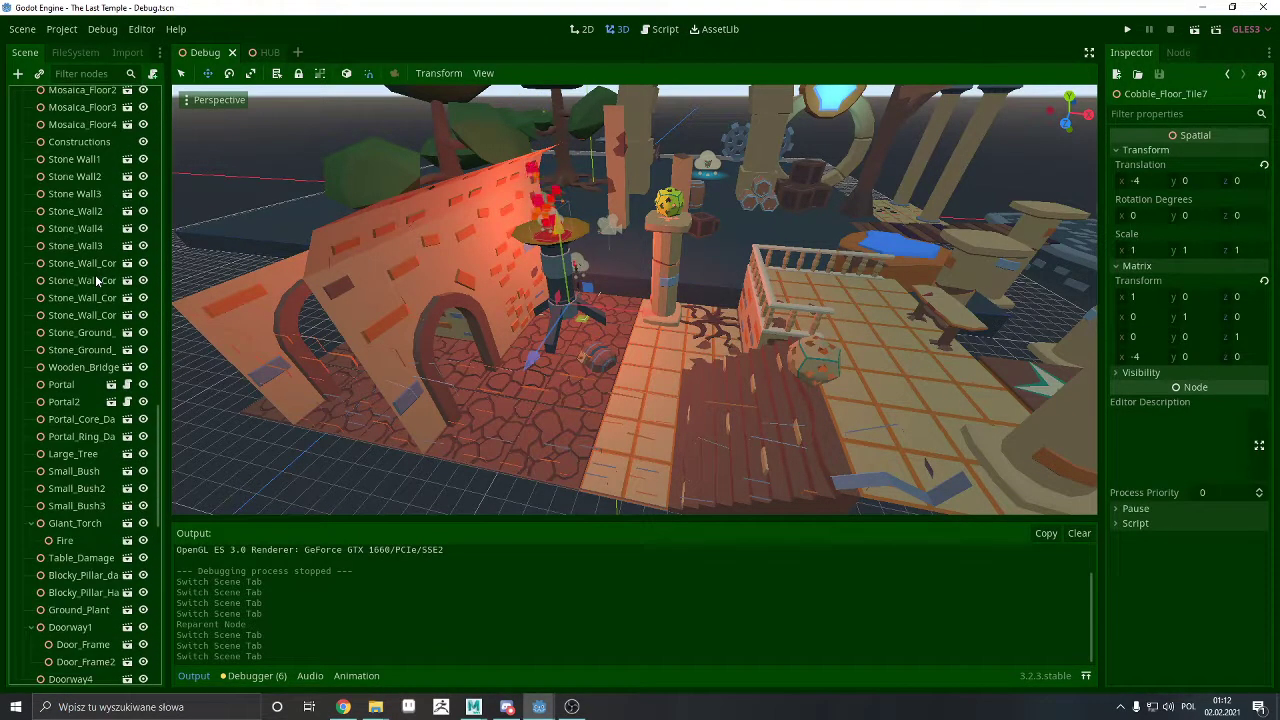
Paint a trial patch of Floor_Tile_2 cells on the HUB scene's GridMap beside the existing floor and erase it
click(266, 52)
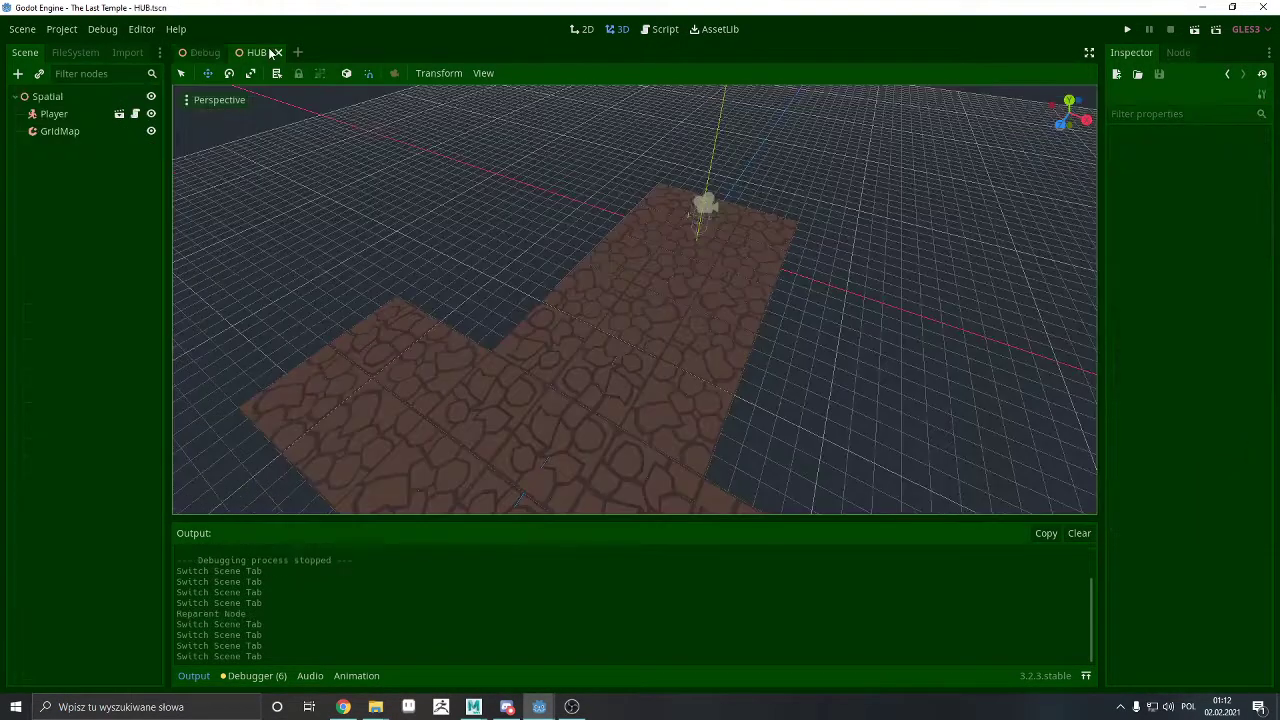
click(55, 131)
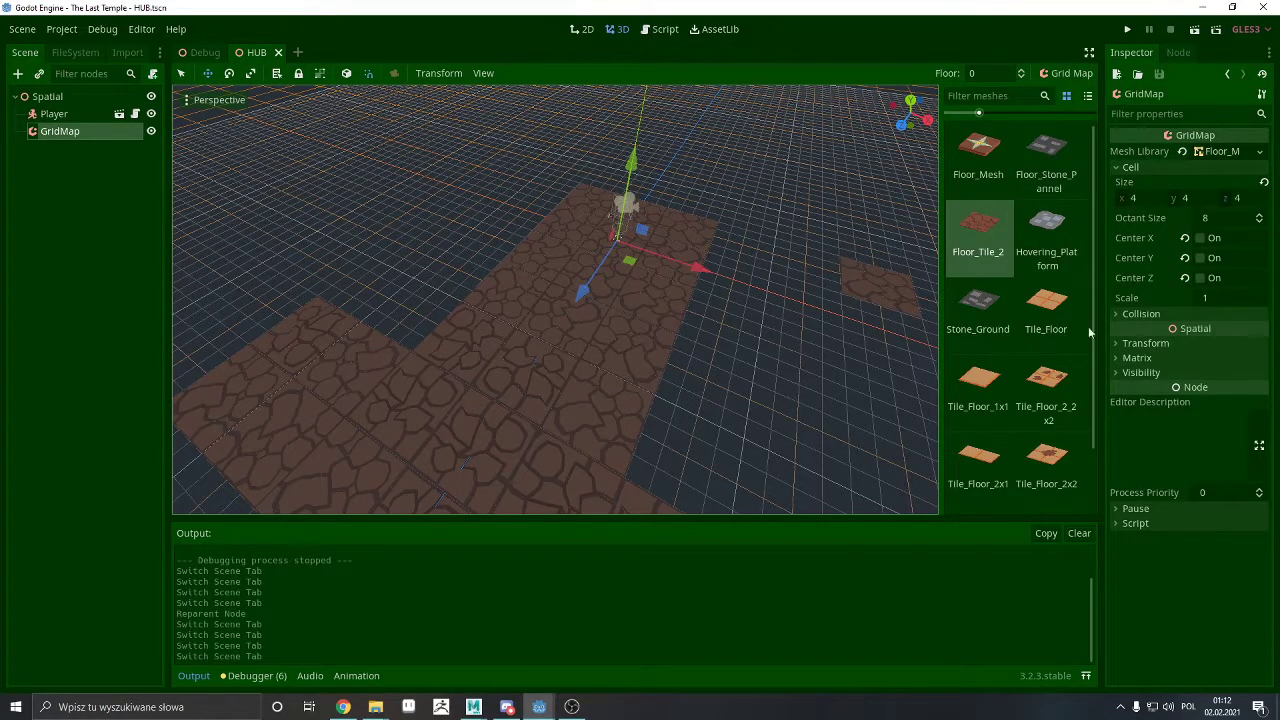
drag(798, 368, 880, 418)
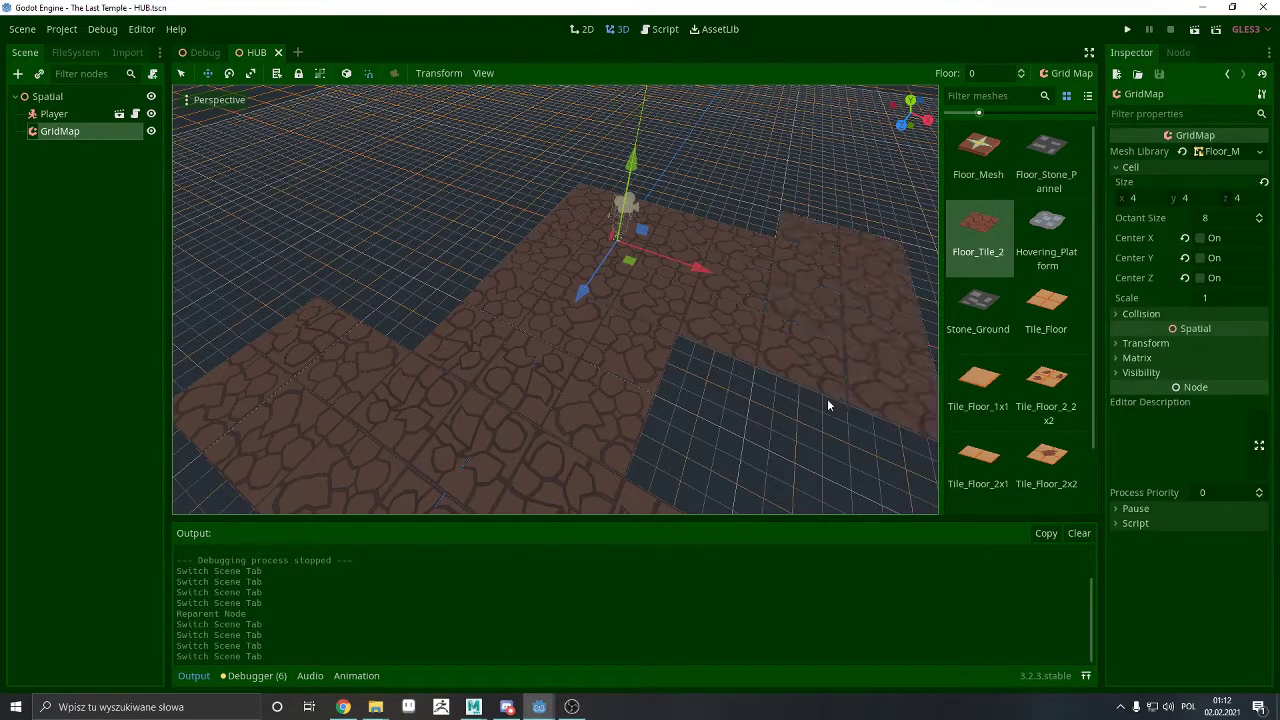
right_drag(820, 188, 845, 420)
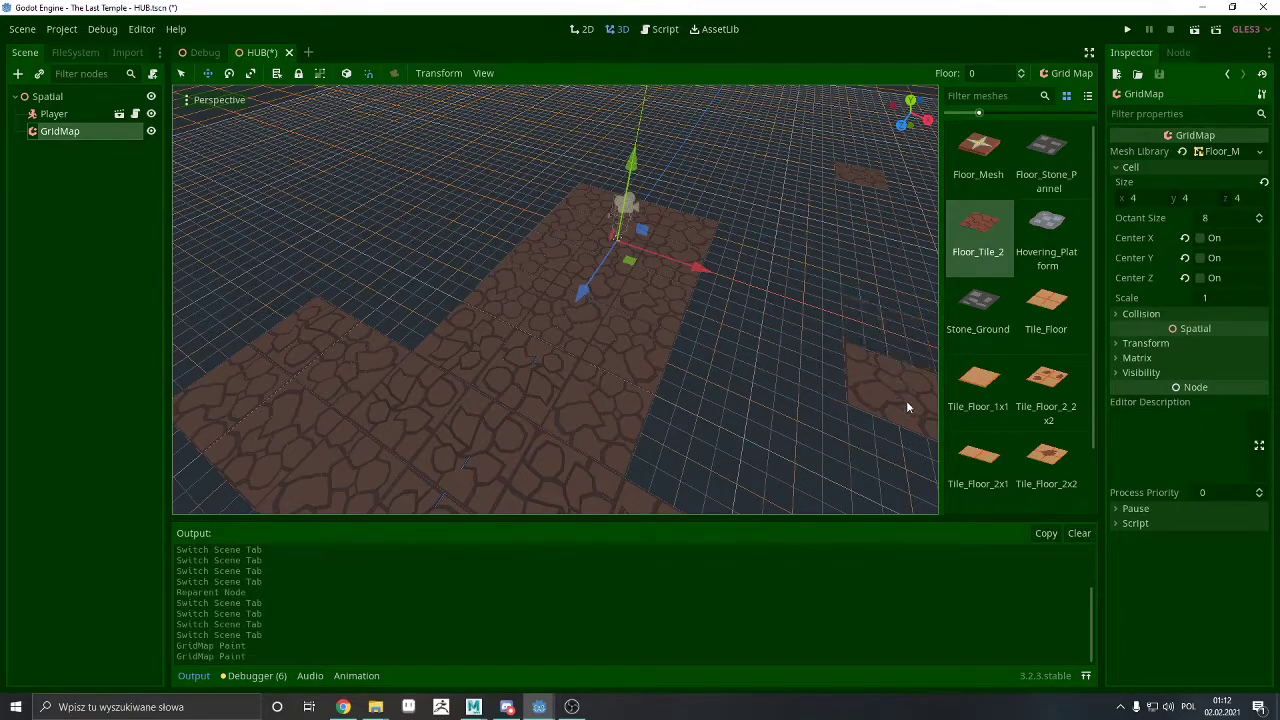
scroll(806, 388, down, 3)
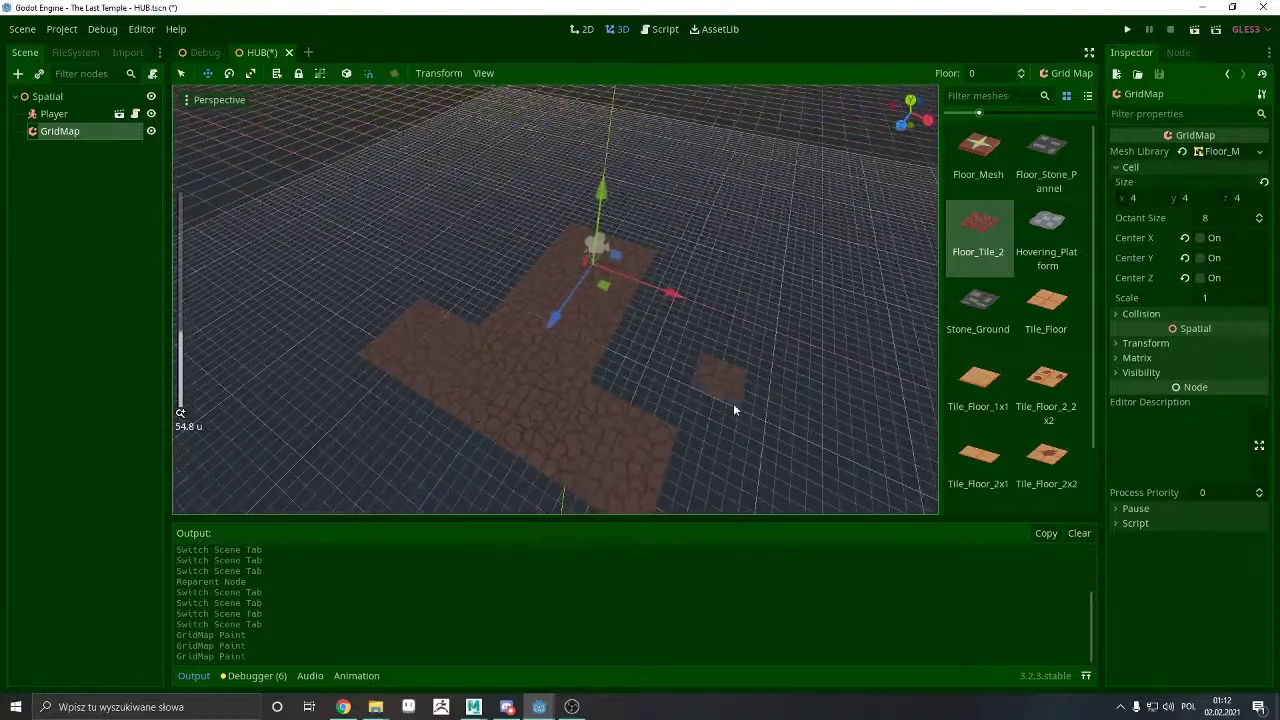
scroll(733, 403, up, 3)
scroll(774, 409, down, 2)
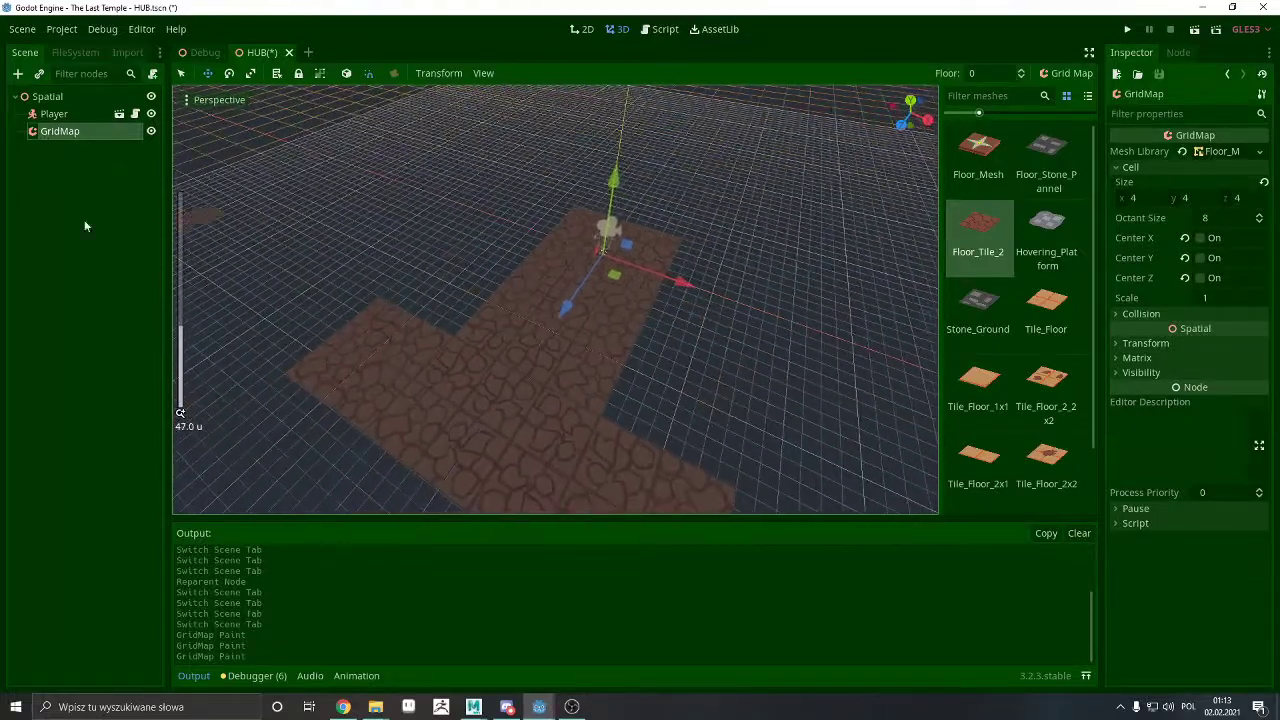
right_click(727, 338)
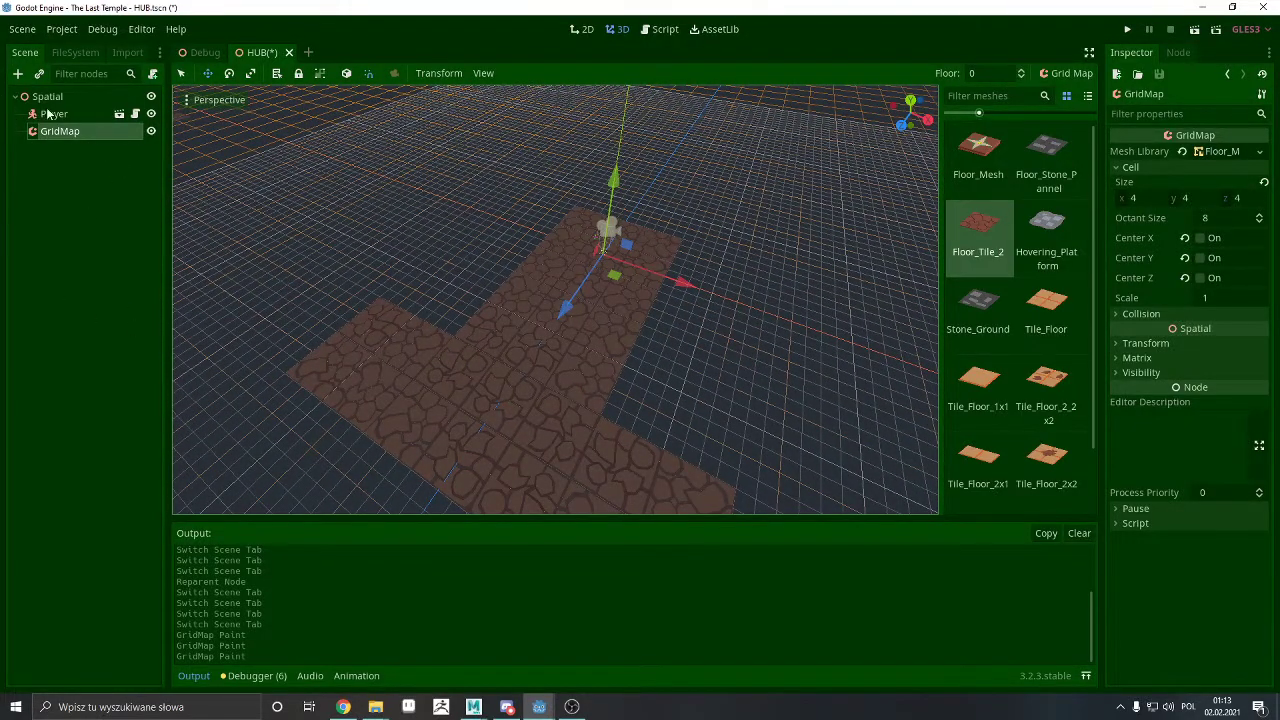
Select the HUB scene's root Spatial node and examine the floor around the player from several angles
click(47, 97)
mouse_move(600, 230)
middle_down()
mouse_move(680, 120)
mouse_move(612, 217)
middle_up()
right_drag(634, 300, 790, 250)
middle_drag(695, 385, 592, 384)
right_drag(634, 300, 866, 352)
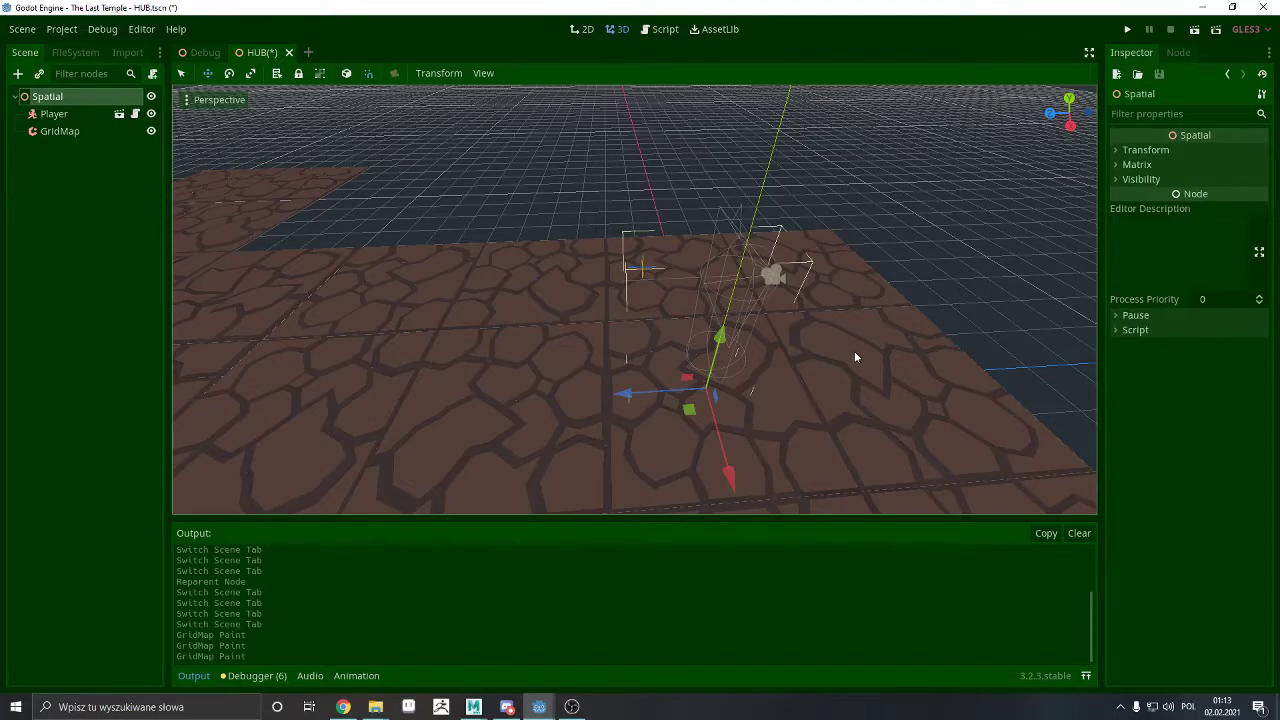
right_drag(880, 362, 754, 330)
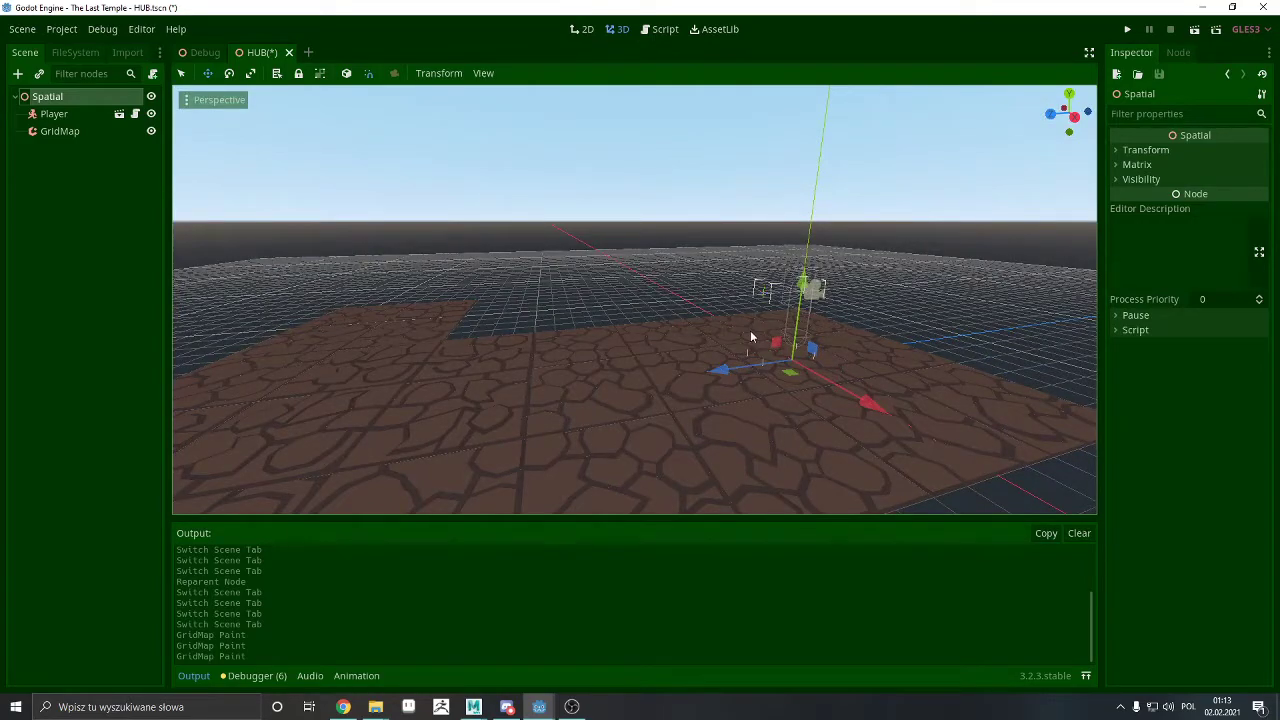
Switch to the Debug scene and examine the portals, stone arch, pillars, crates and barrels from several angles
click(202, 53)
key(w)
right_drag(548, 336, 540, 238)
right_drag(690, 292, 630, 340)
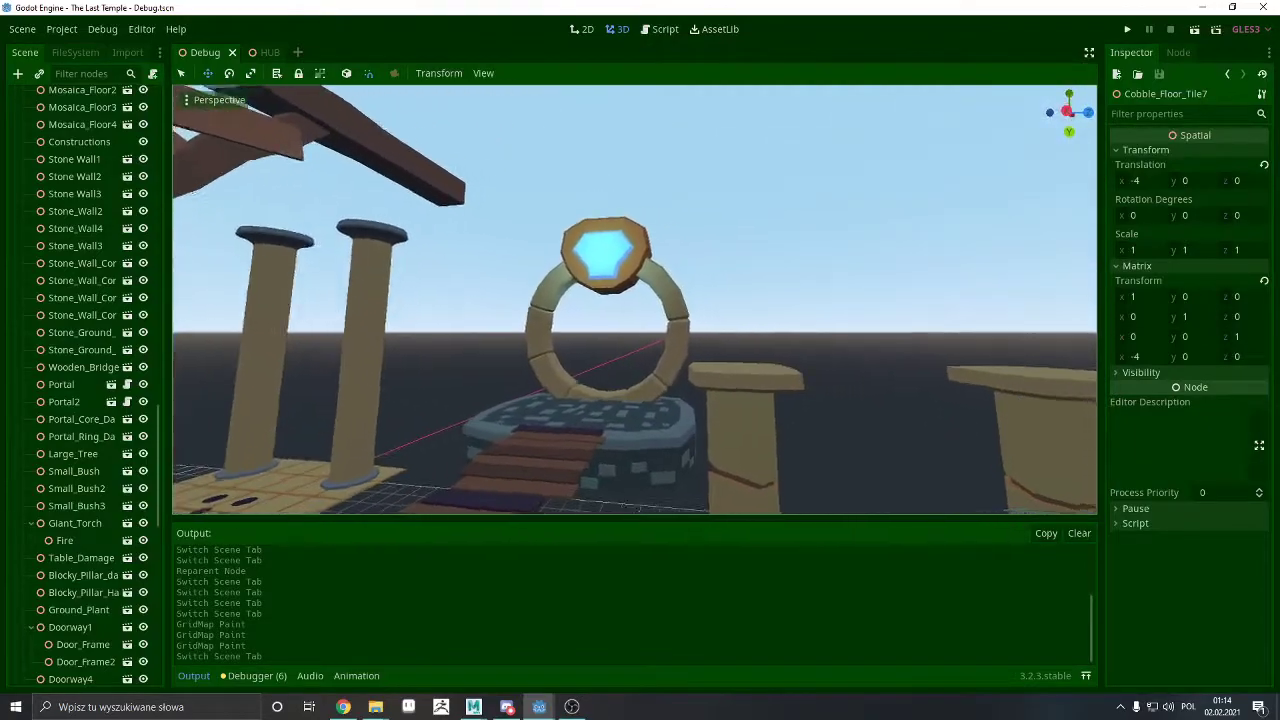
right_drag(634, 300, 584, 170)
key(w)
right_drag(560, 270, 548, 335)
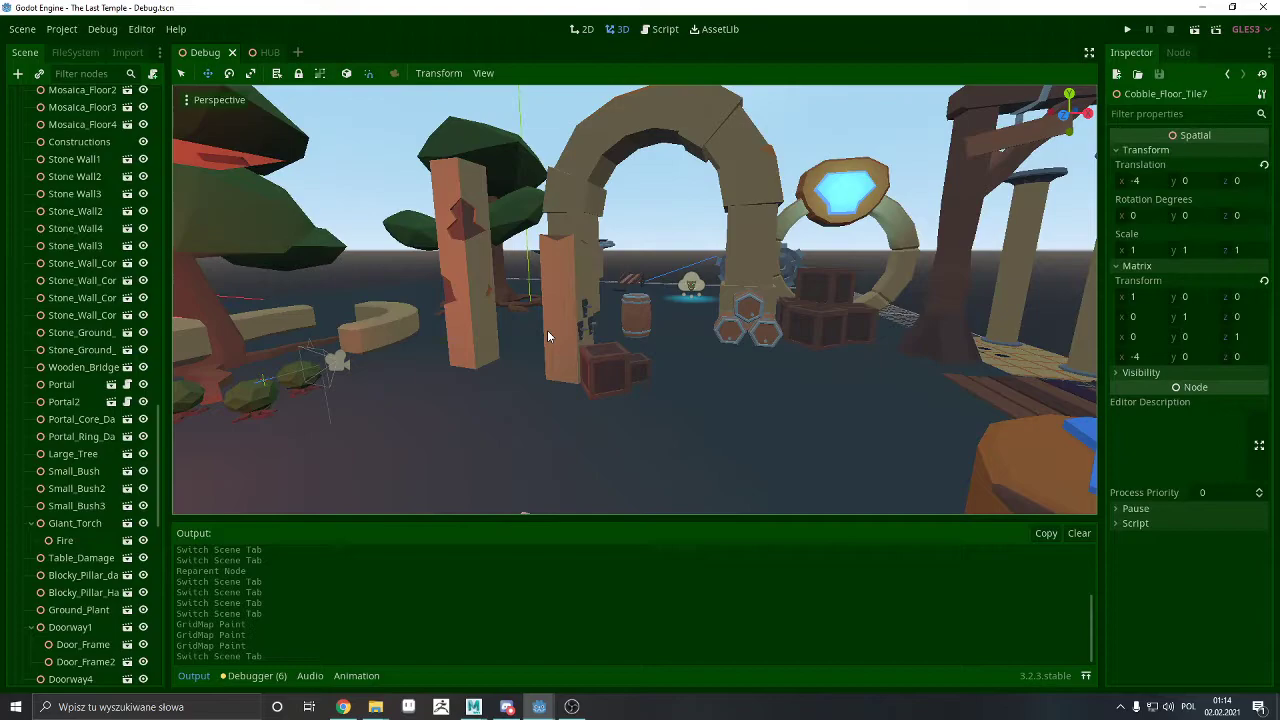
mouse_move(548, 331)
right_down()
mouse_move(573, 371)
mouse_move(628, 396)
mouse_move(798, 331)
mouse_move(547, 337)
right_up()
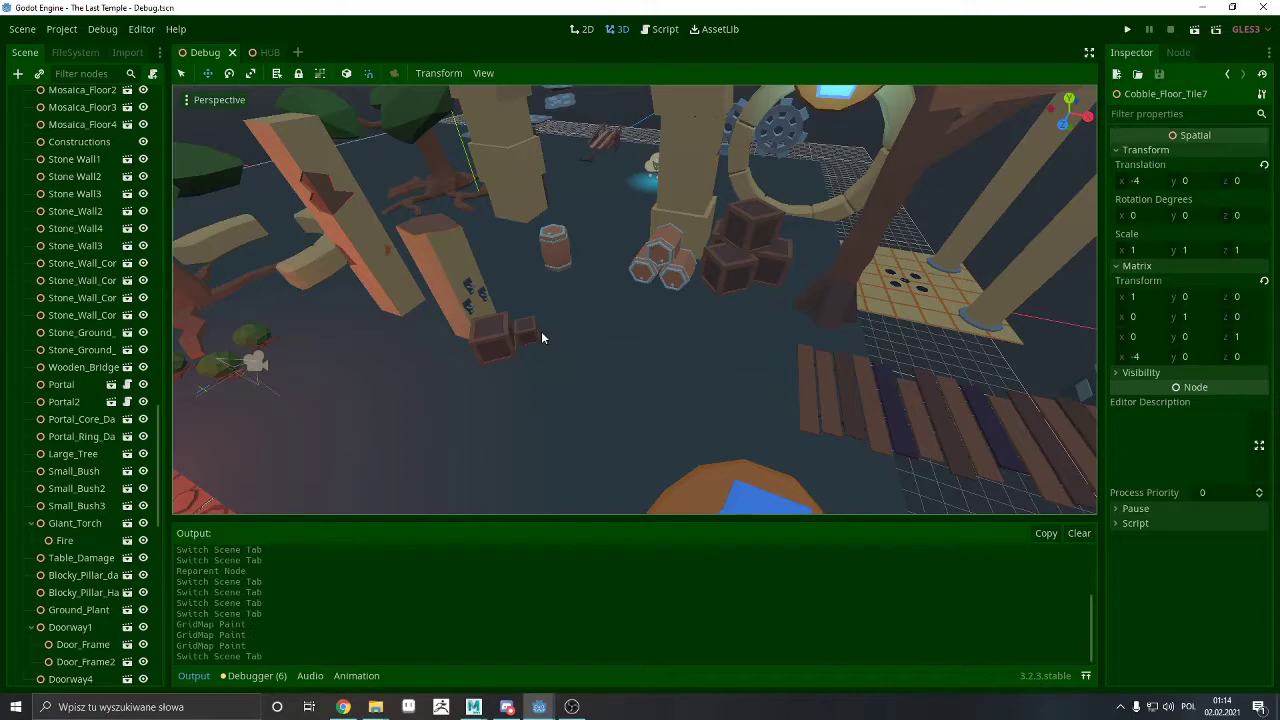
Select the Debug scene's root Spatial node and collapse the Collumn_Damage branch in its node tree
scroll(70, 200, up, 15)
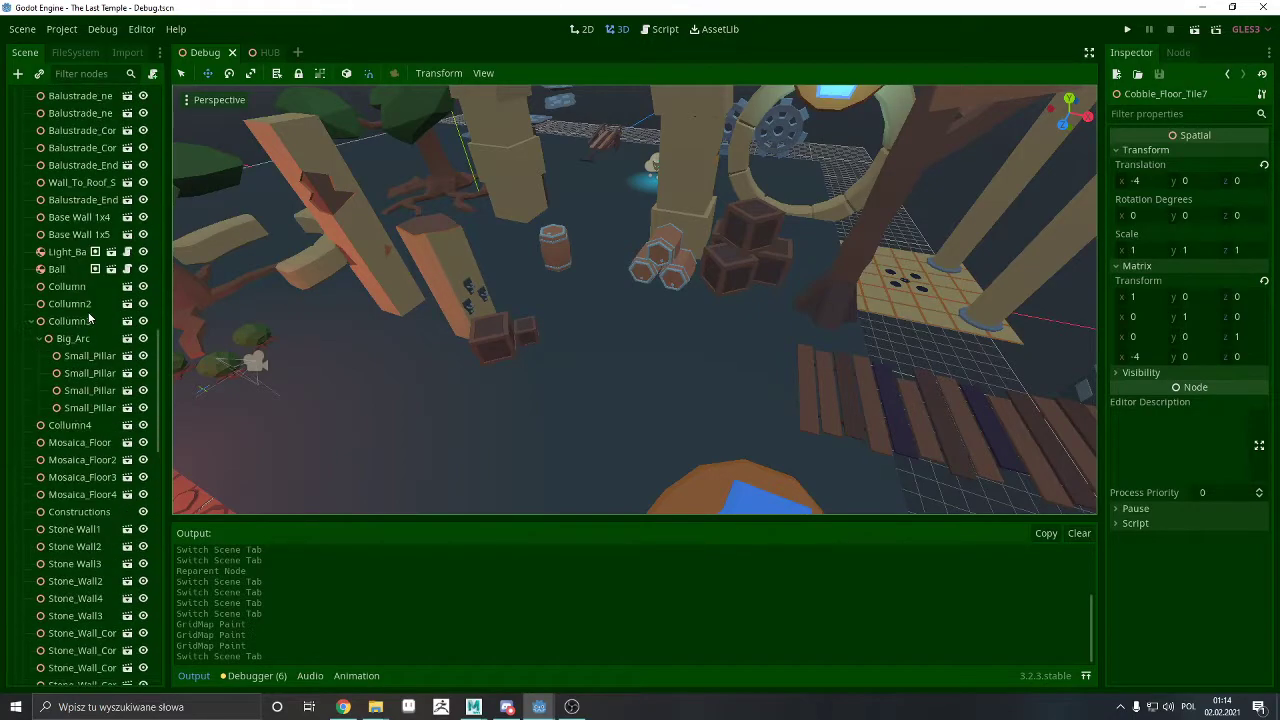
click(55, 99)
mouse_move(188, 196)
right_down()
mouse_move(250, 215)
mouse_move(187, 196)
right_up()
click(22, 149)
Tour the Debug scene's brick room, balustrade, arch, wooden crane and the two ring portals
key(w)
right_drag(488, 257, 488, 257)
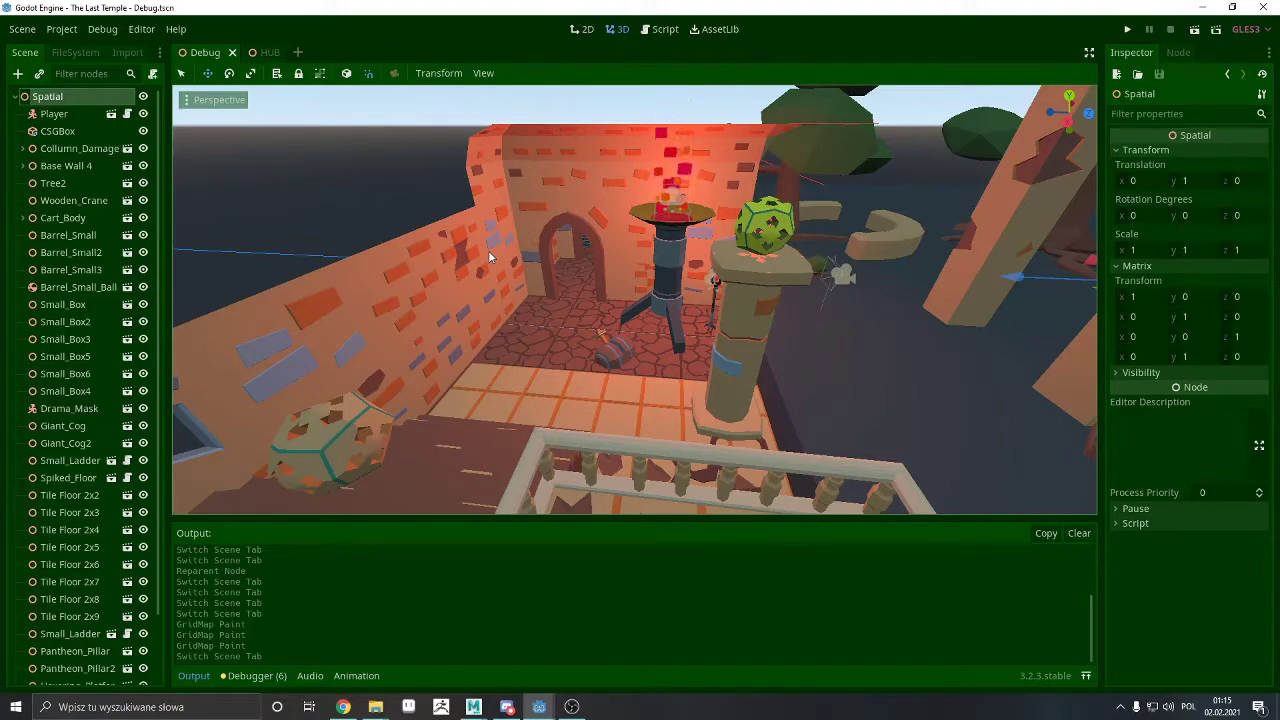
right_drag(489, 252, 738, 110)
key(w)
key(w)
right_drag(445, 250, 340, 250)
right_drag(461, 206, 562, 165)
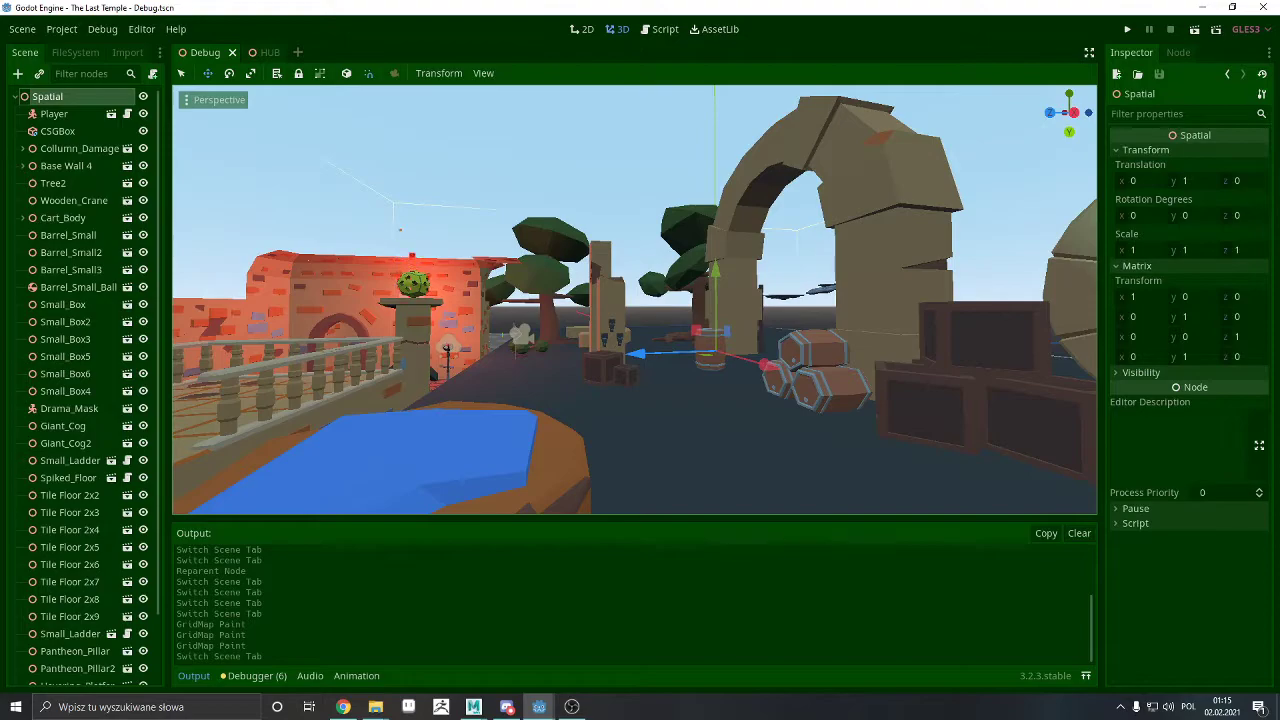
mouse_move(562, 165)
right_down()
mouse_move(590, 240)
mouse_move(680, 300)
mouse_move(760, 280)
mouse_move(820, 170)
mouse_move(566, 162)
right_up()
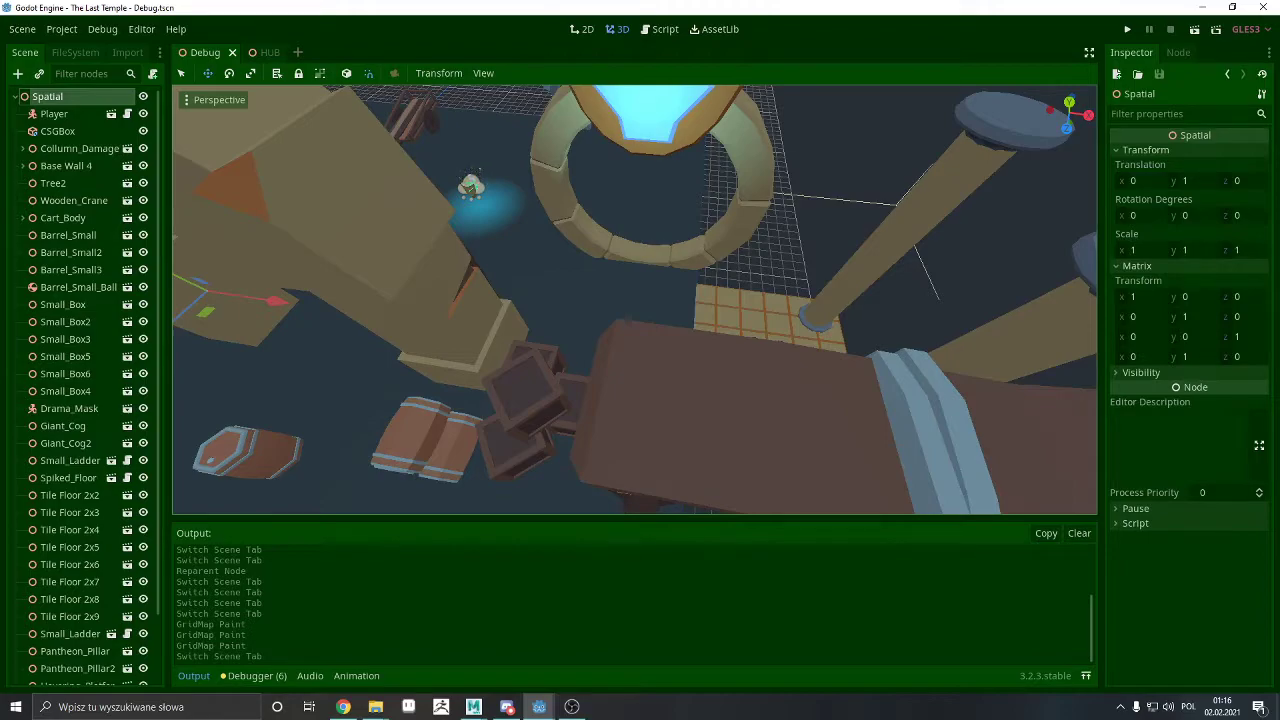
mouse_move(566, 162)
right_down()
mouse_move(330, 162)
mouse_move(530, 210)
mouse_move(640, 175)
mouse_move(566, 162)
right_up()
key(w)
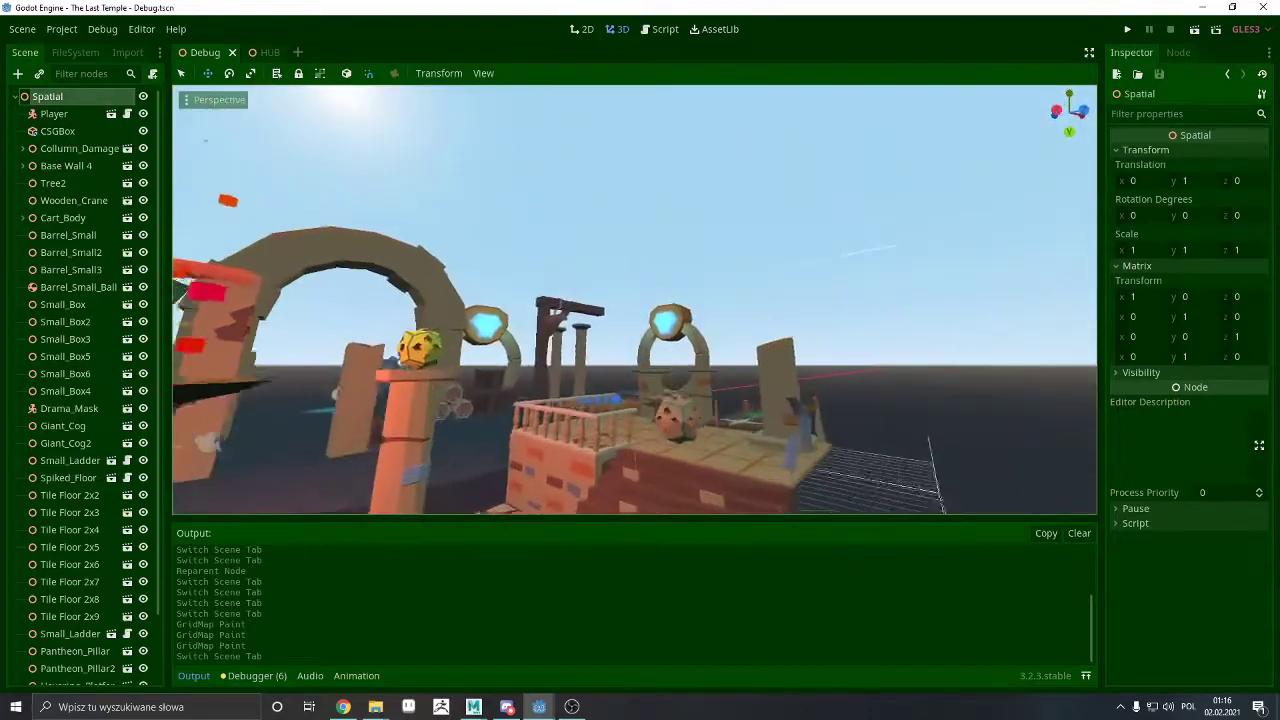
right_drag(566, 162, 566, 162)
right_drag(359, 252, 359, 252)
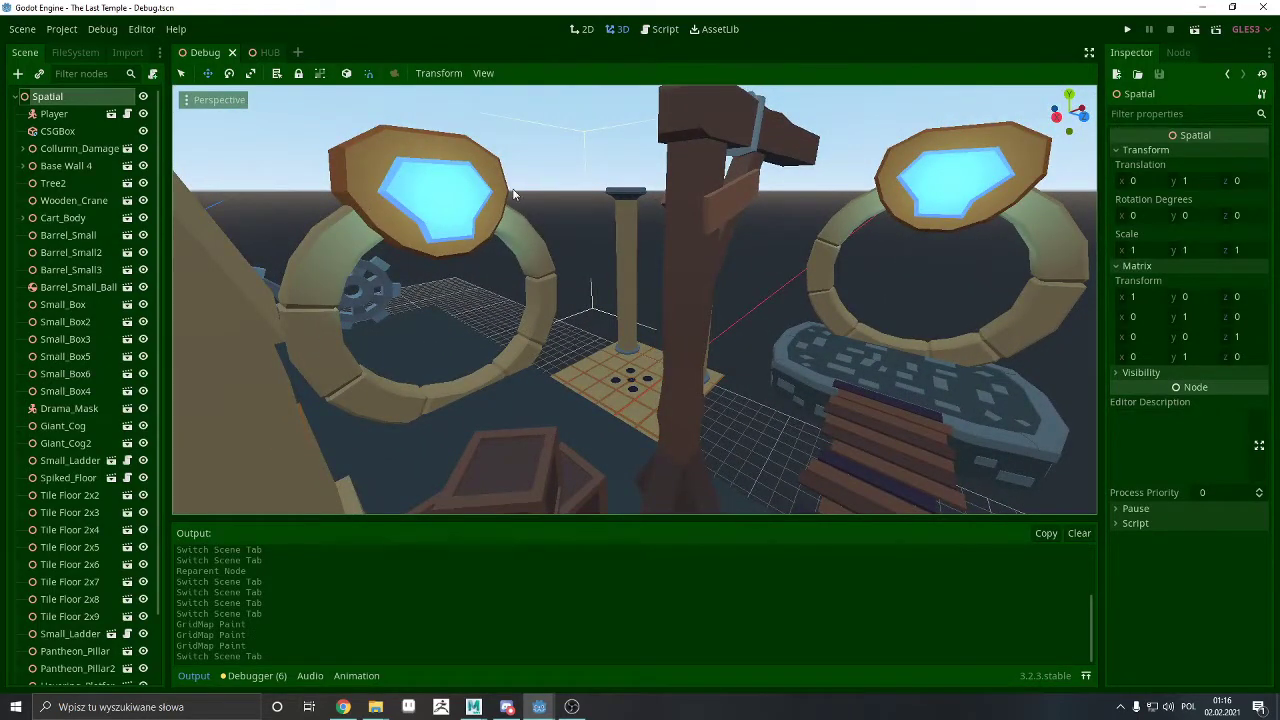
right_drag(970, 244, 970, 244)
right_drag(624, 285, 624, 285)
Select the Portal2 node beside the giant cogs and review its script variables and placement
click(623, 285)
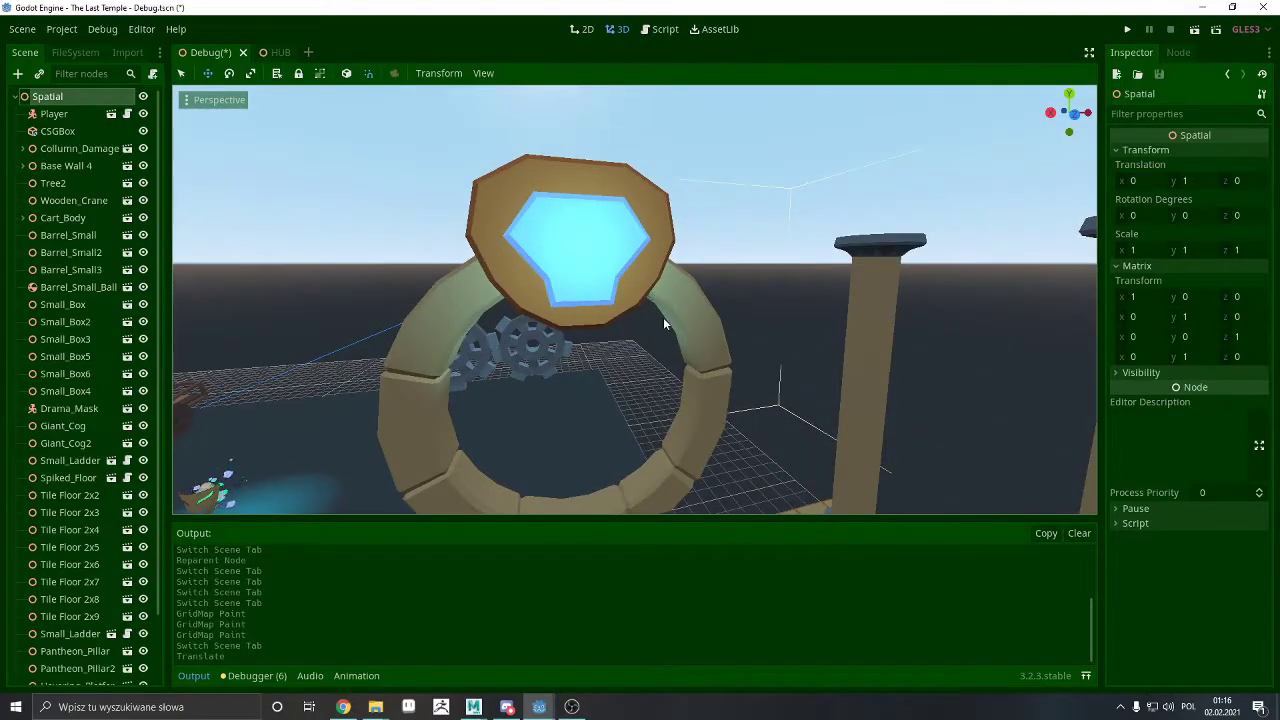
click(739, 226)
click(636, 269)
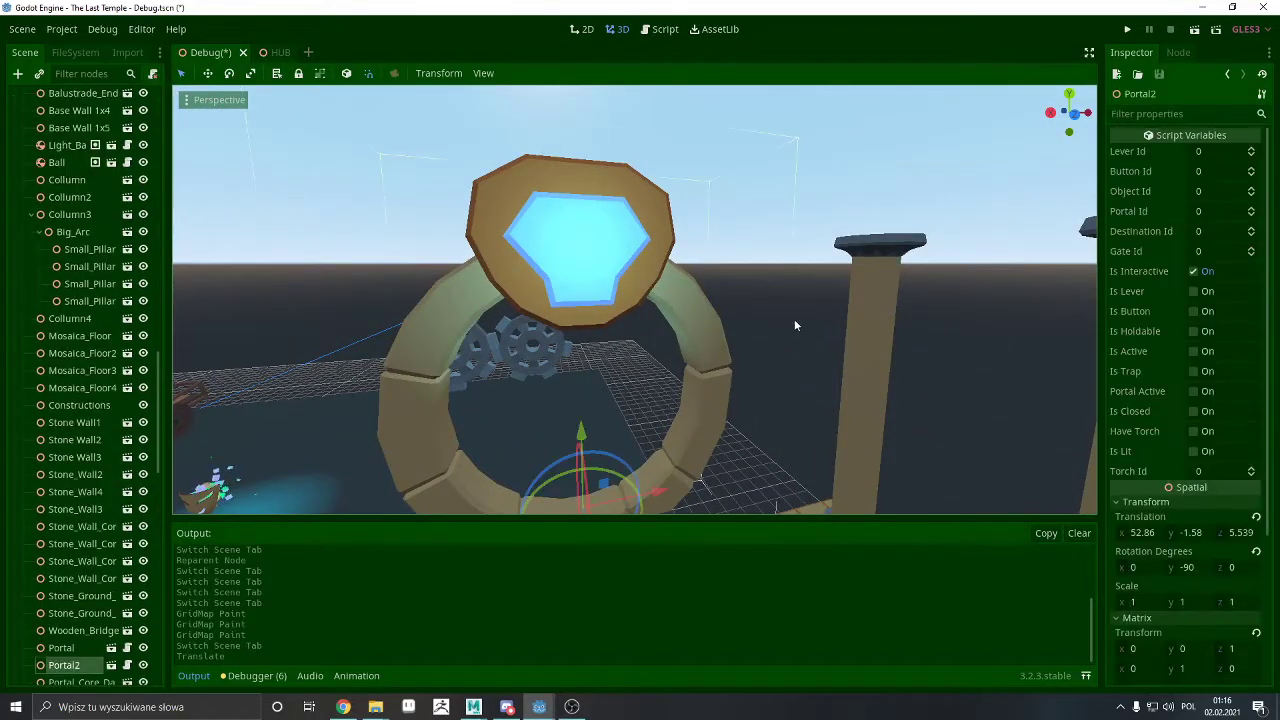
right_drag(788, 322, 788, 322)
right_drag(615, 180, 615, 180)
scroll(1230, 258, down, 5)
scroll(1216, 296, up, 5)
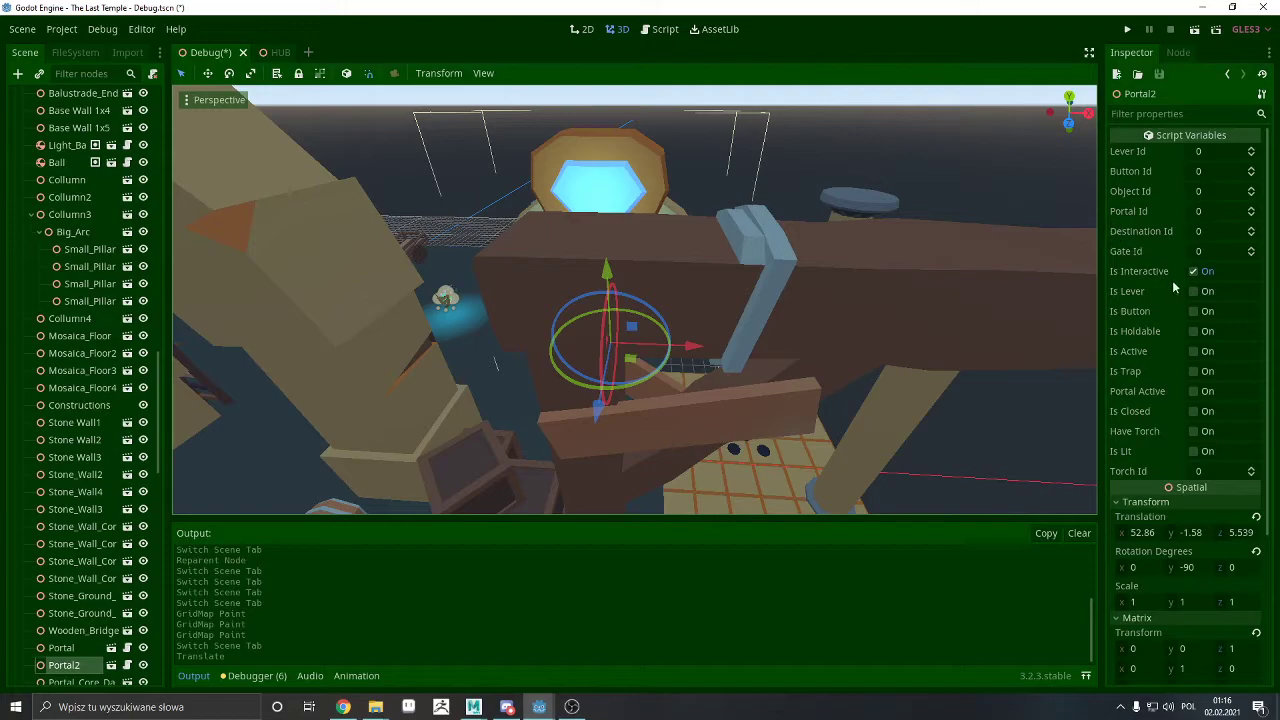
right_drag(1010, 283, 1032, 266)
key(w)
right_drag(640, 300, 640, 300)
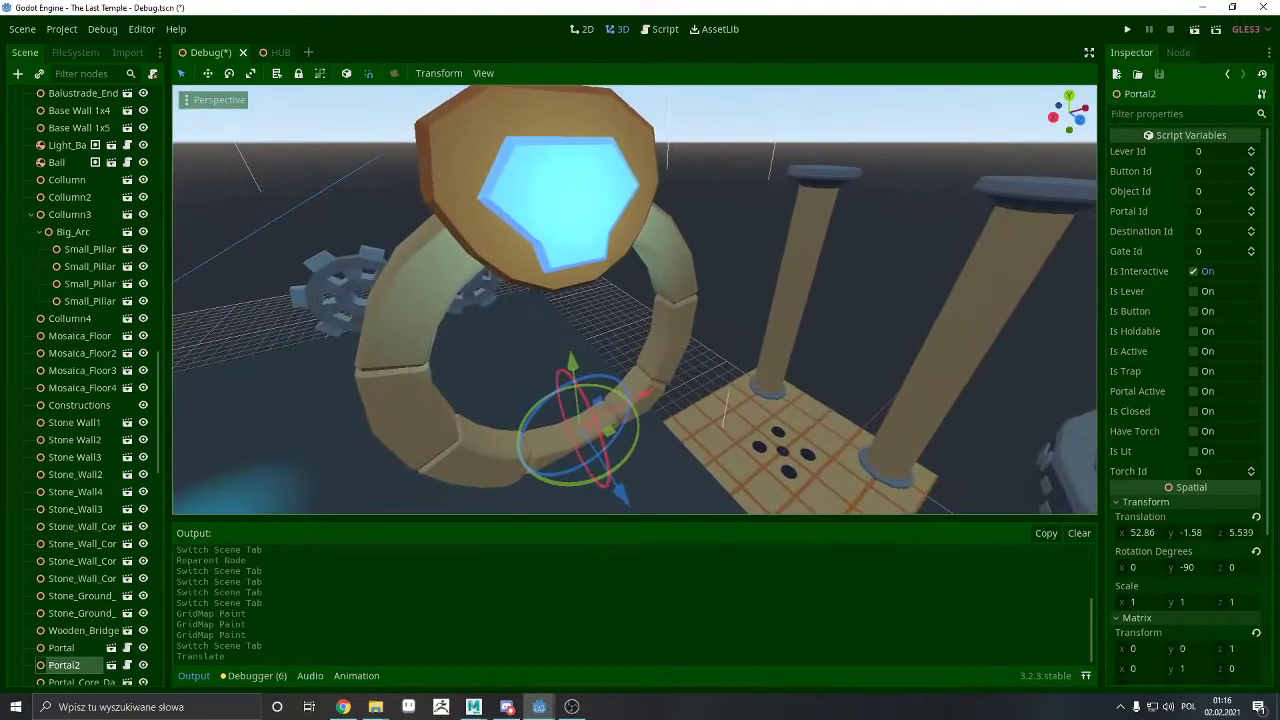
Turn off Is Interactive for Portal2 and save the Debug scene
click(1191, 271)
right_drag(1040, 280, 1090, 260)
key(w)
right_drag(640, 300, 640, 300)
key(ctrl+s)
Select the Portal node on the stone platform, turn off its Is Interactive option and save the scene
click(694, 275)
click(853, 186)
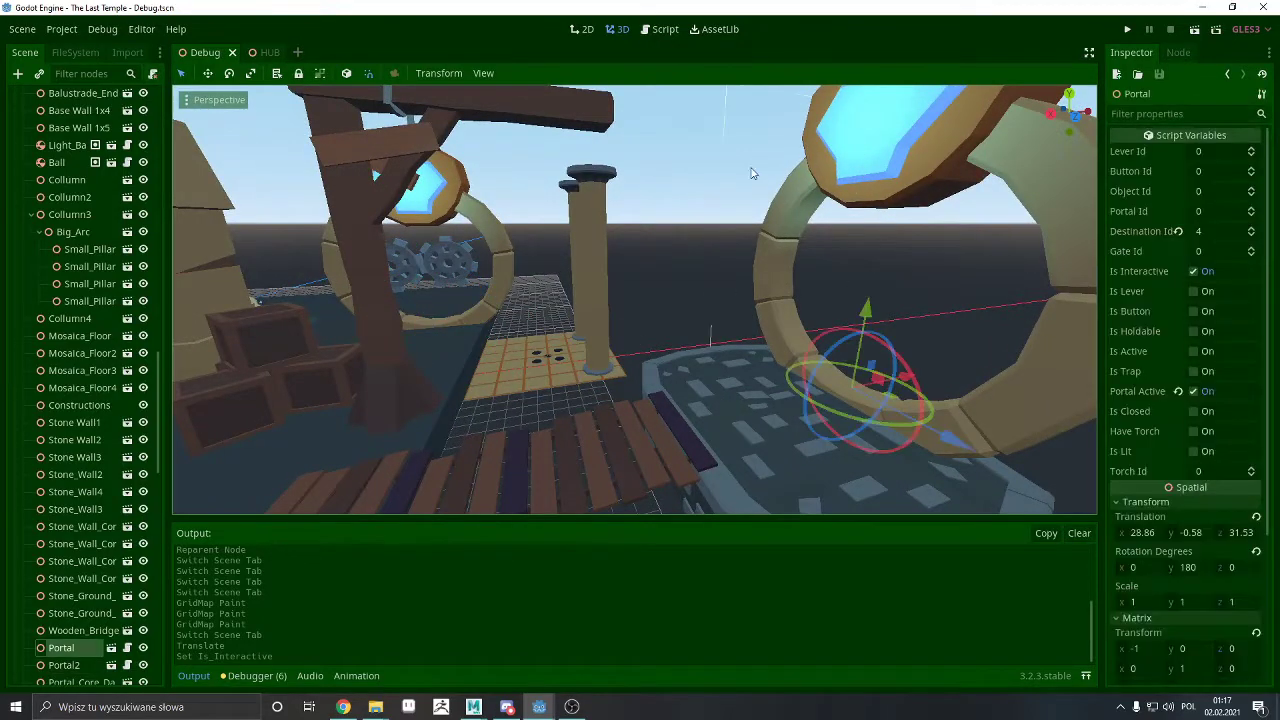
key(f)
click(1195, 272)
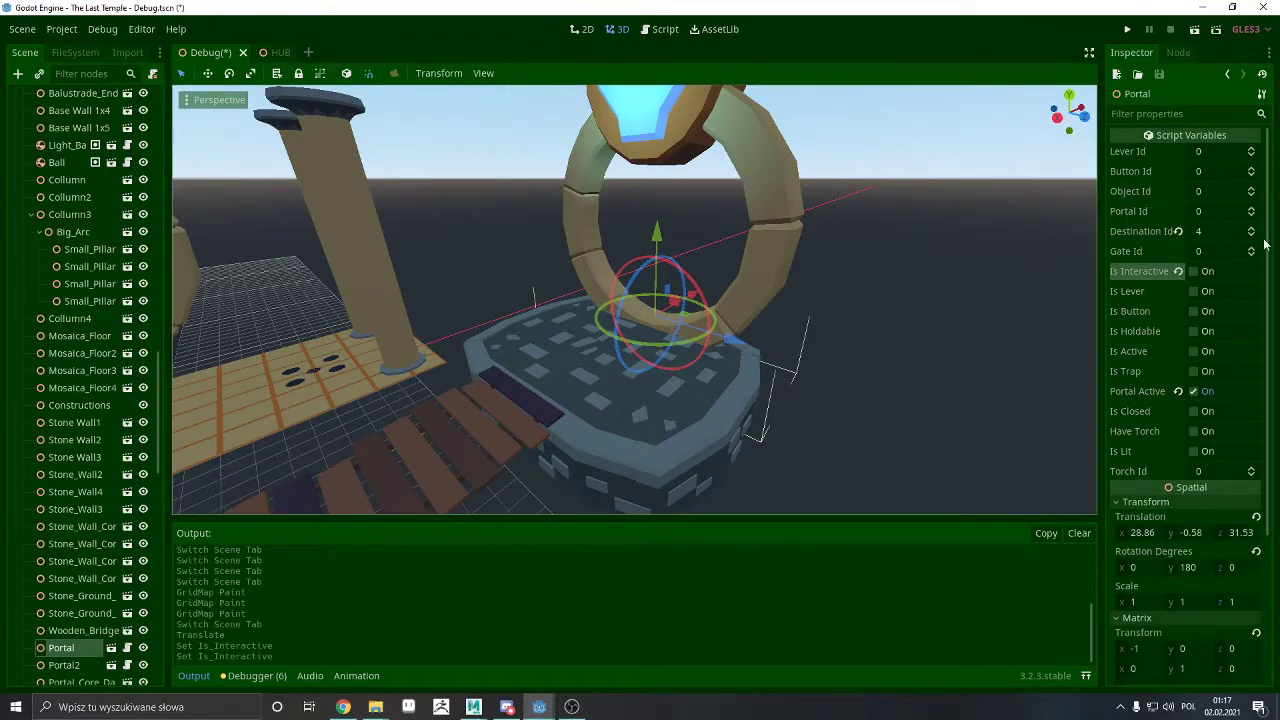
right_drag(883, 342, 322, 83)
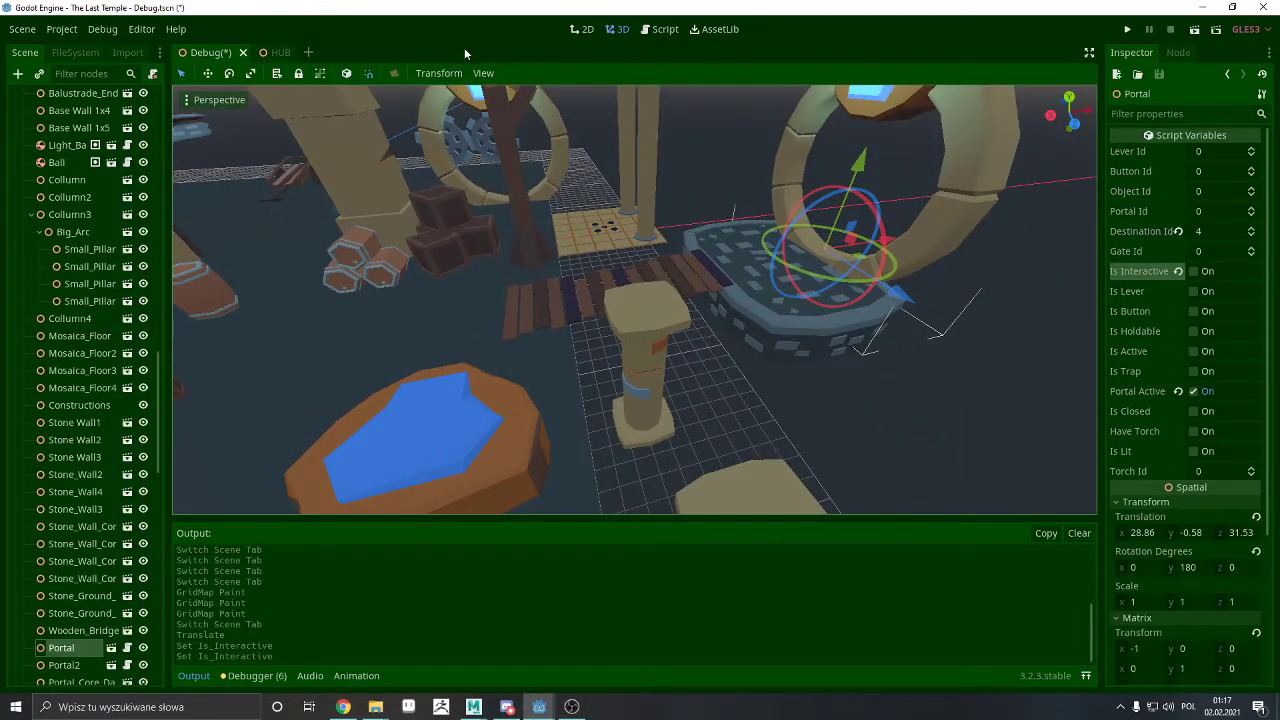
key(ctrl+s)
Open the GameplayMechanics.gd script with the output log hidden and show its exported object variables
click(659, 29)
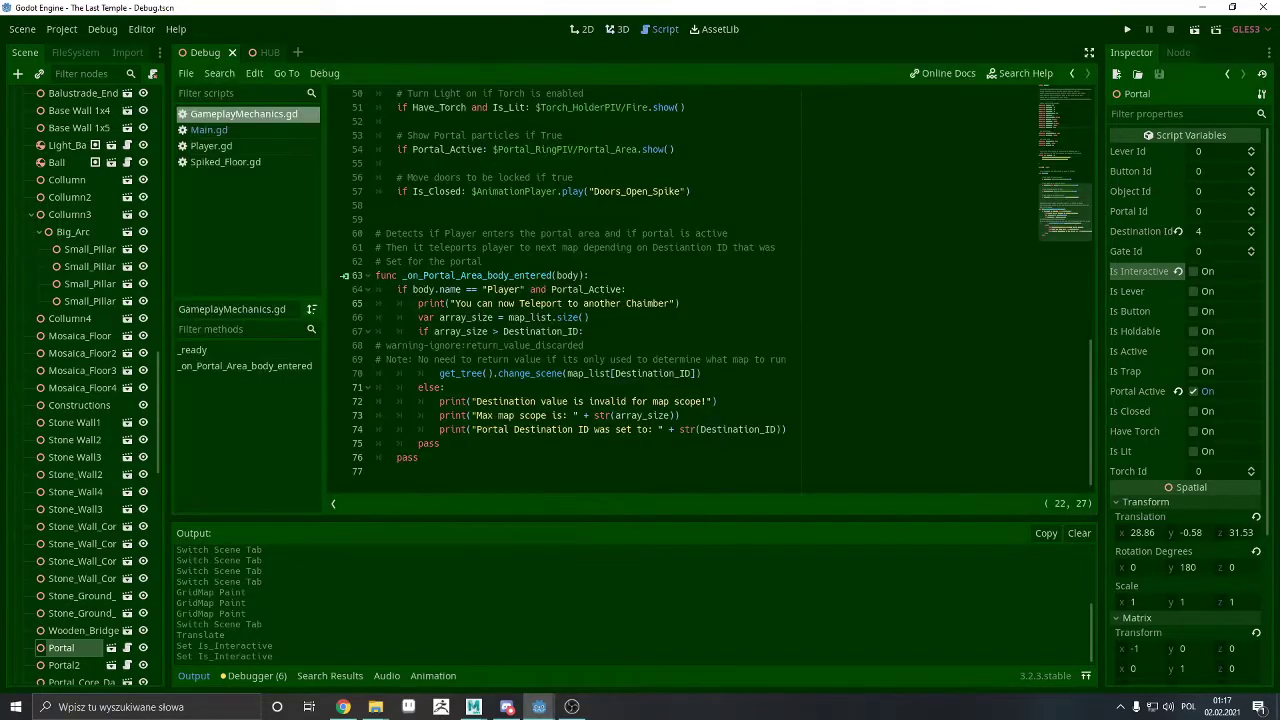
click(194, 676)
click(194, 676)
click(199, 677)
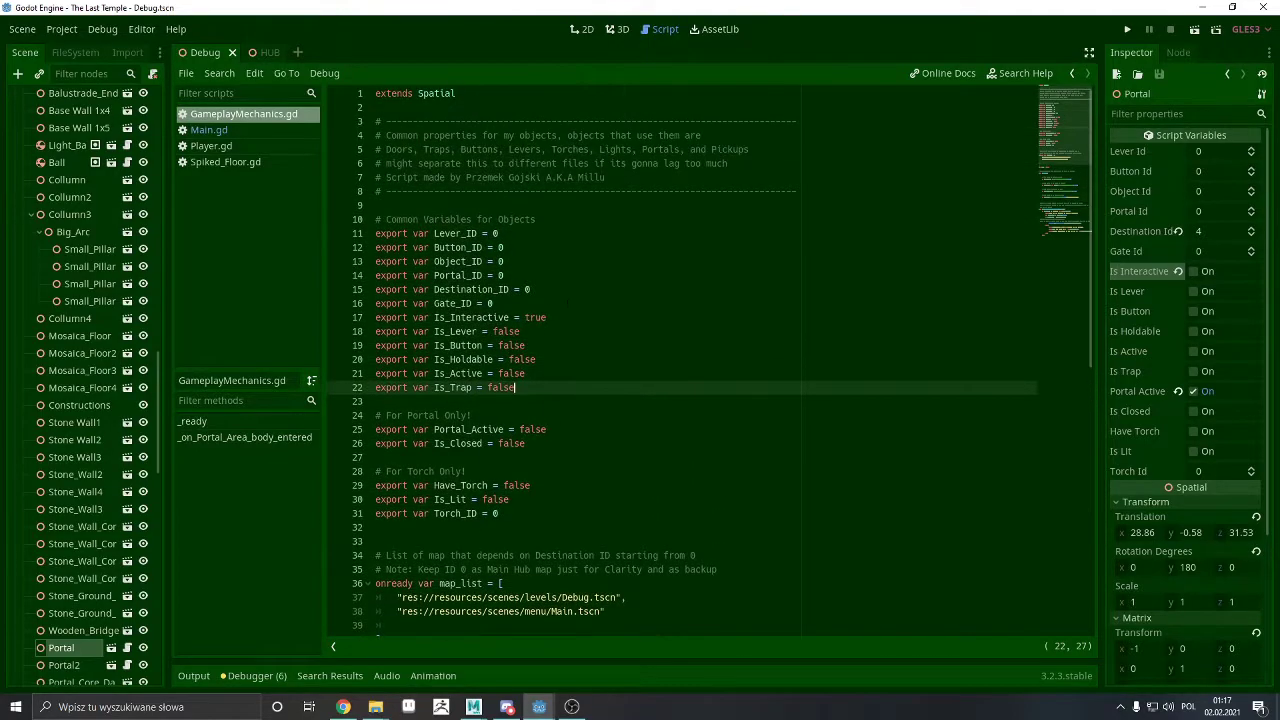
scroll(682, 360, up, 1)
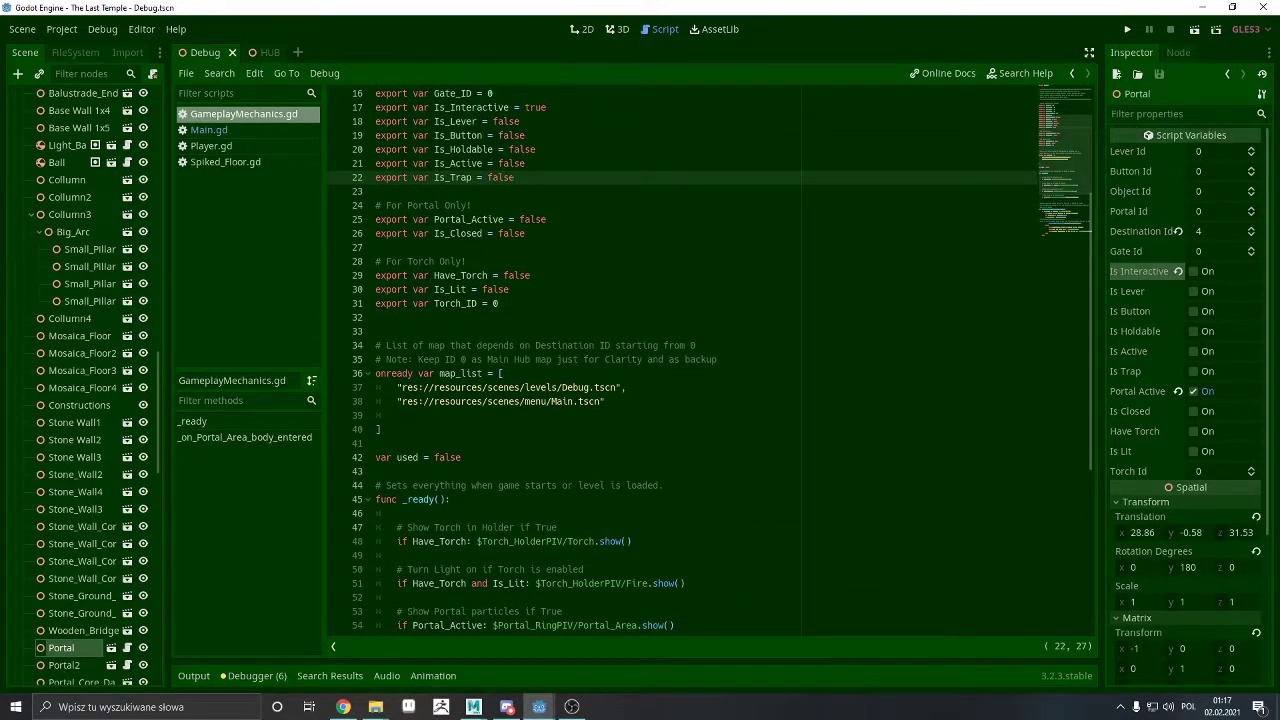
Insert two blank lines between the Portal_Active and Is_Closed variables in GameplayMechanics.gd
key(Down)
key(Down)
key(Down)
key(Down)
key(Down)
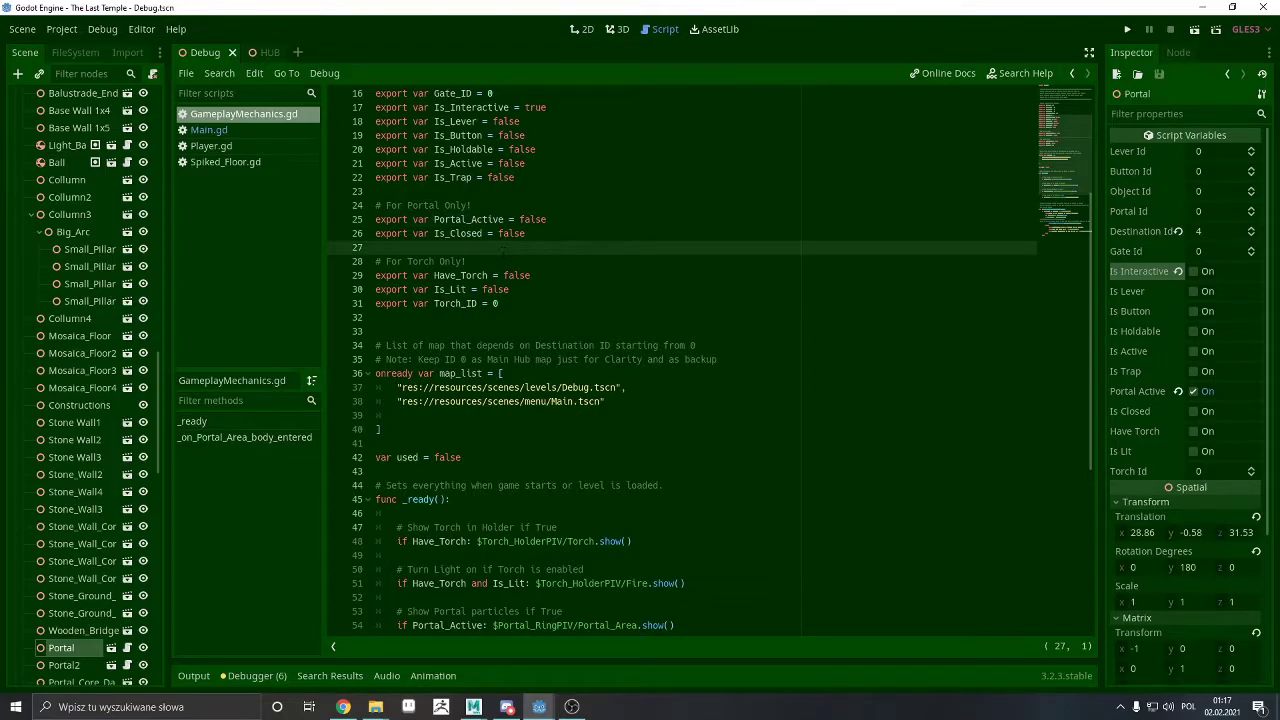
click(575, 219)
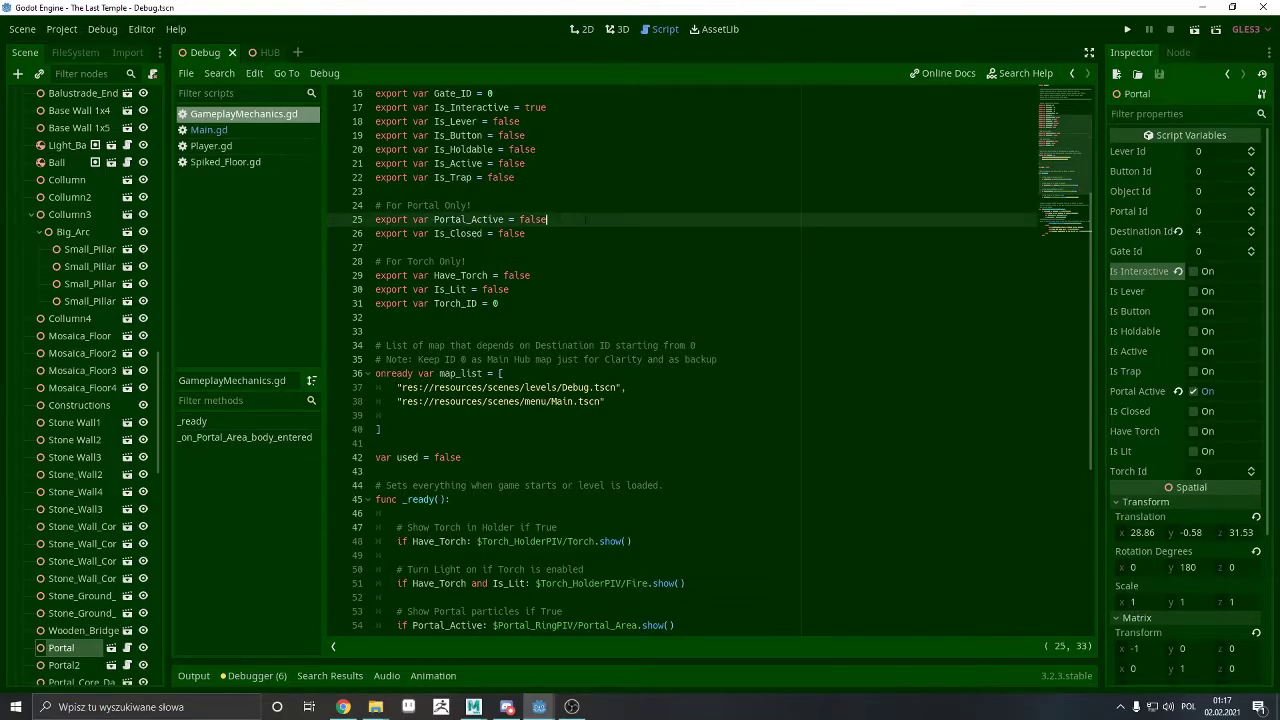
key(Return)
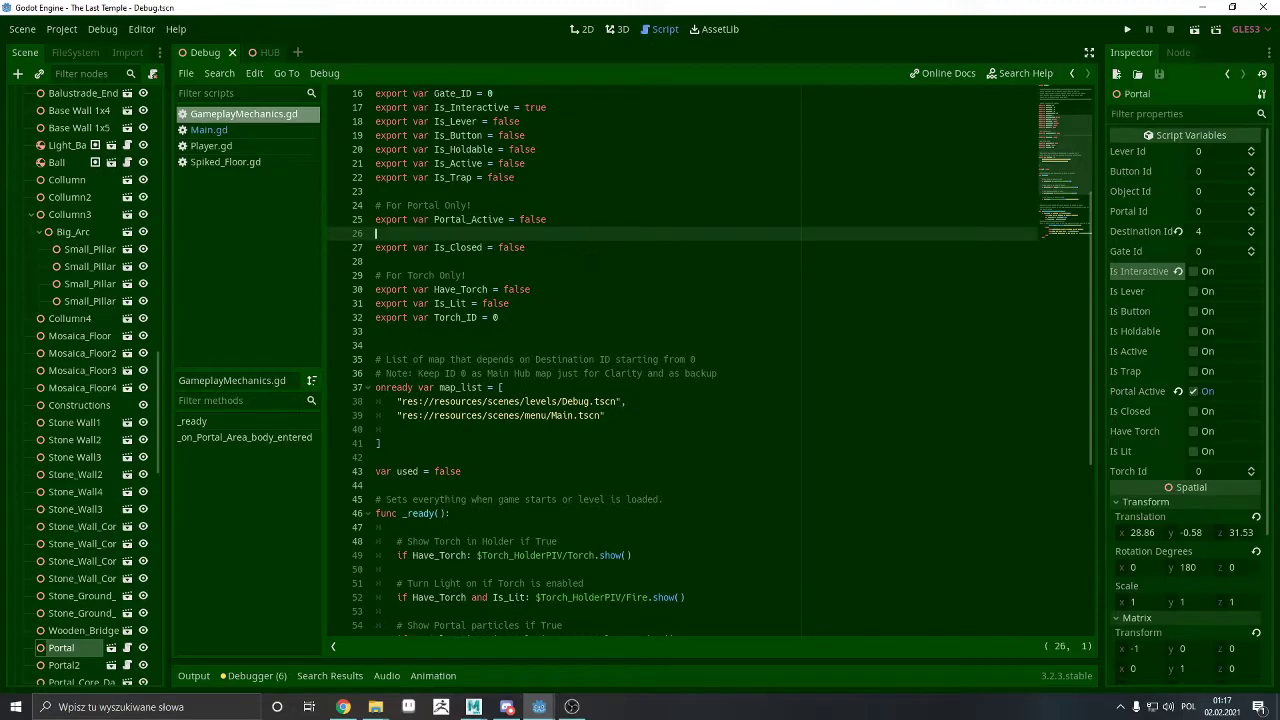
key(Return)
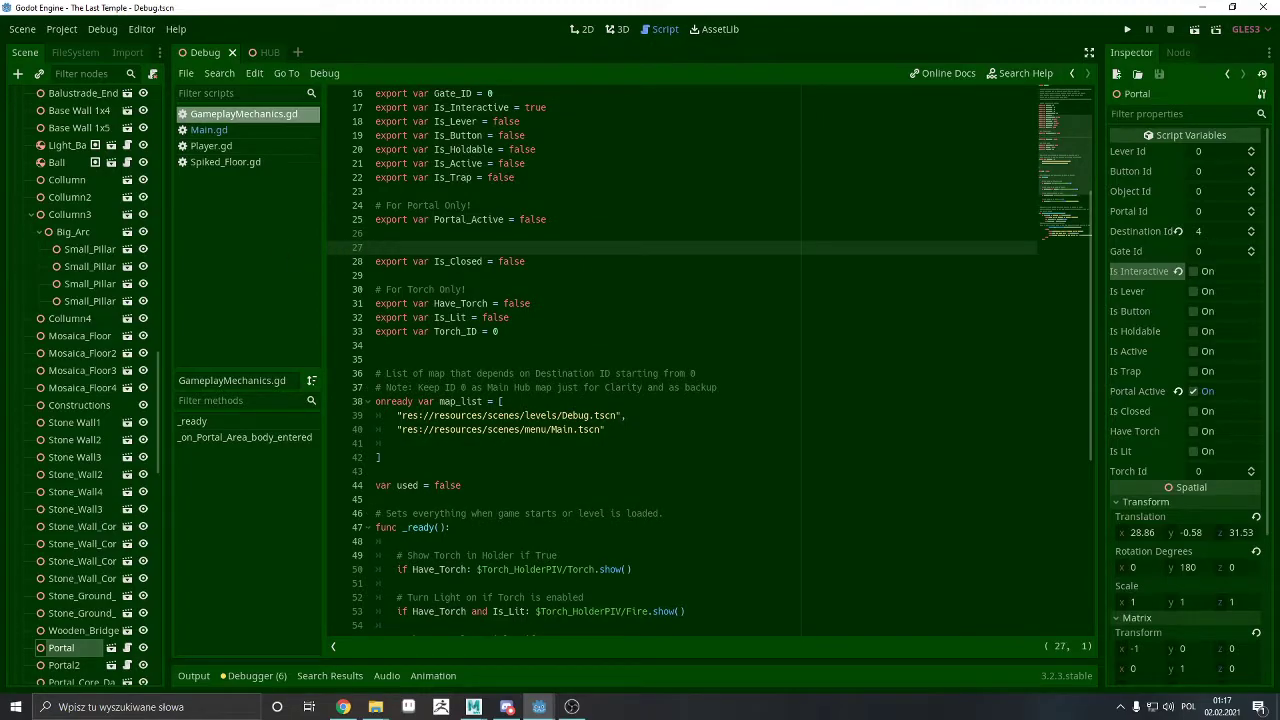
Read through the map_list array, the _ready function and the portal teleport function in GameplayMechanics.gd
scroll(710, 360, down, 3)
scroll(683, 212, up, 2)
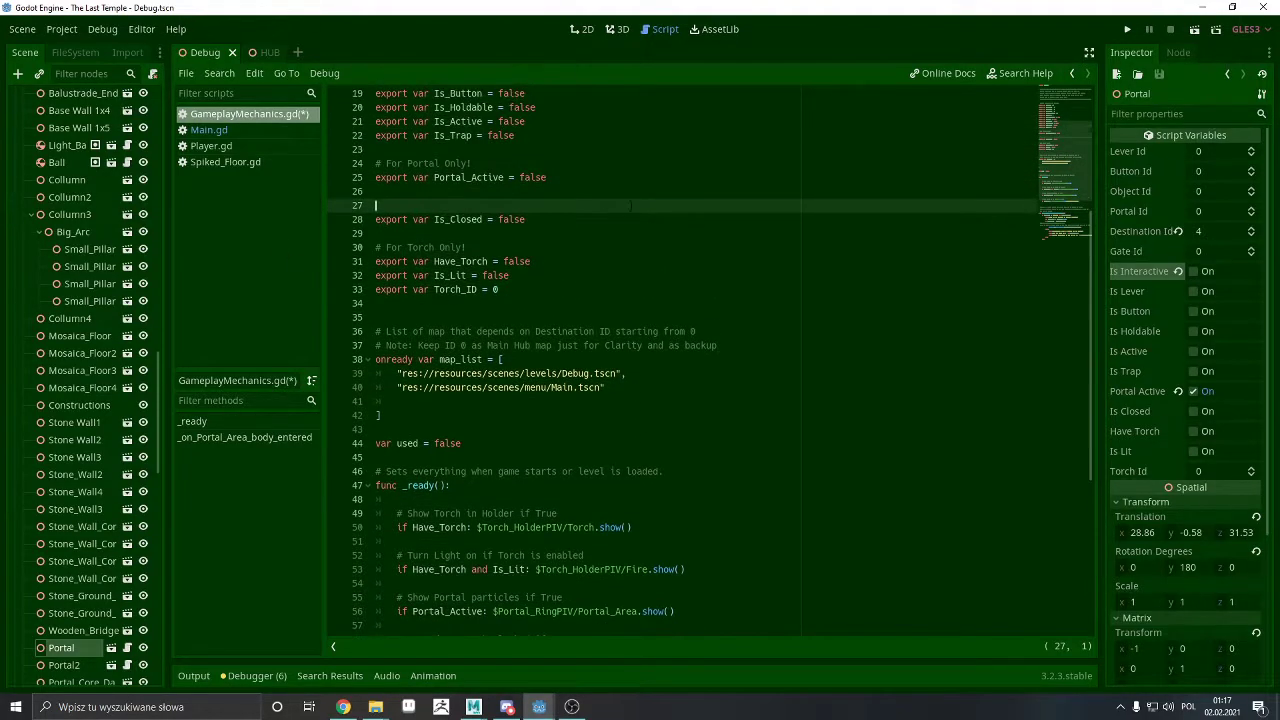
scroll(683, 212, down, 6)
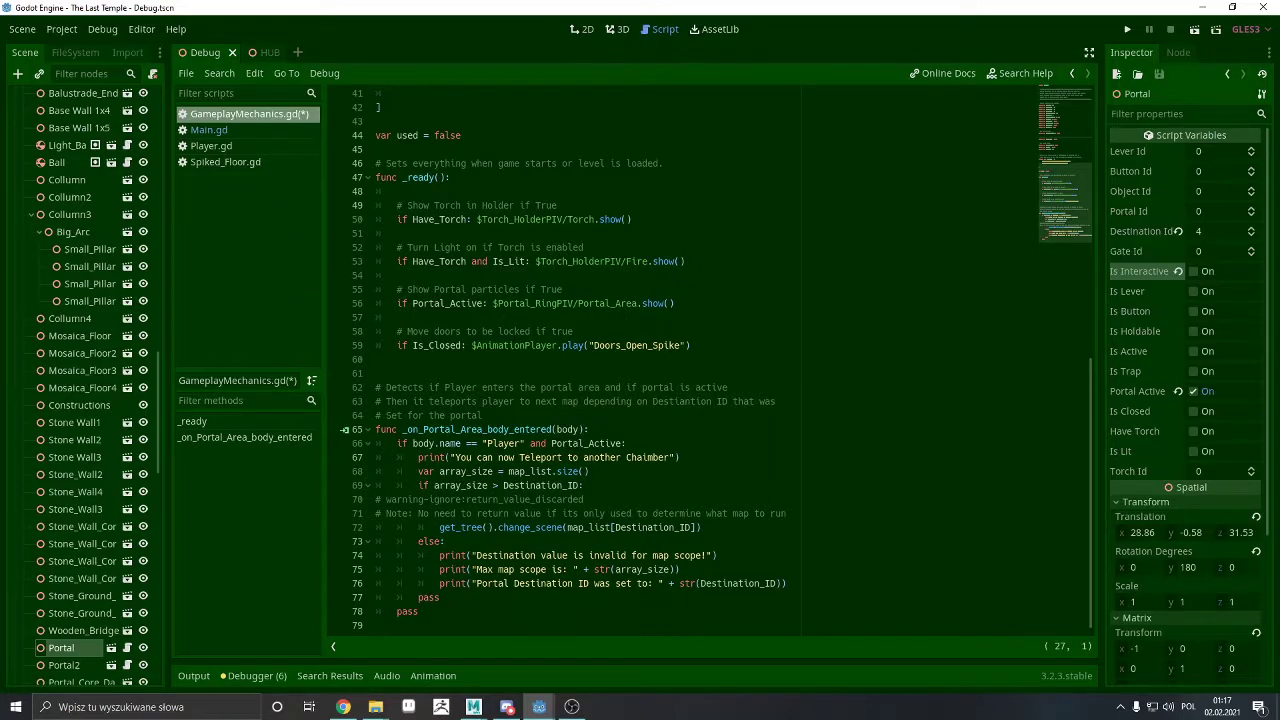
scroll(710, 360, up, 10)
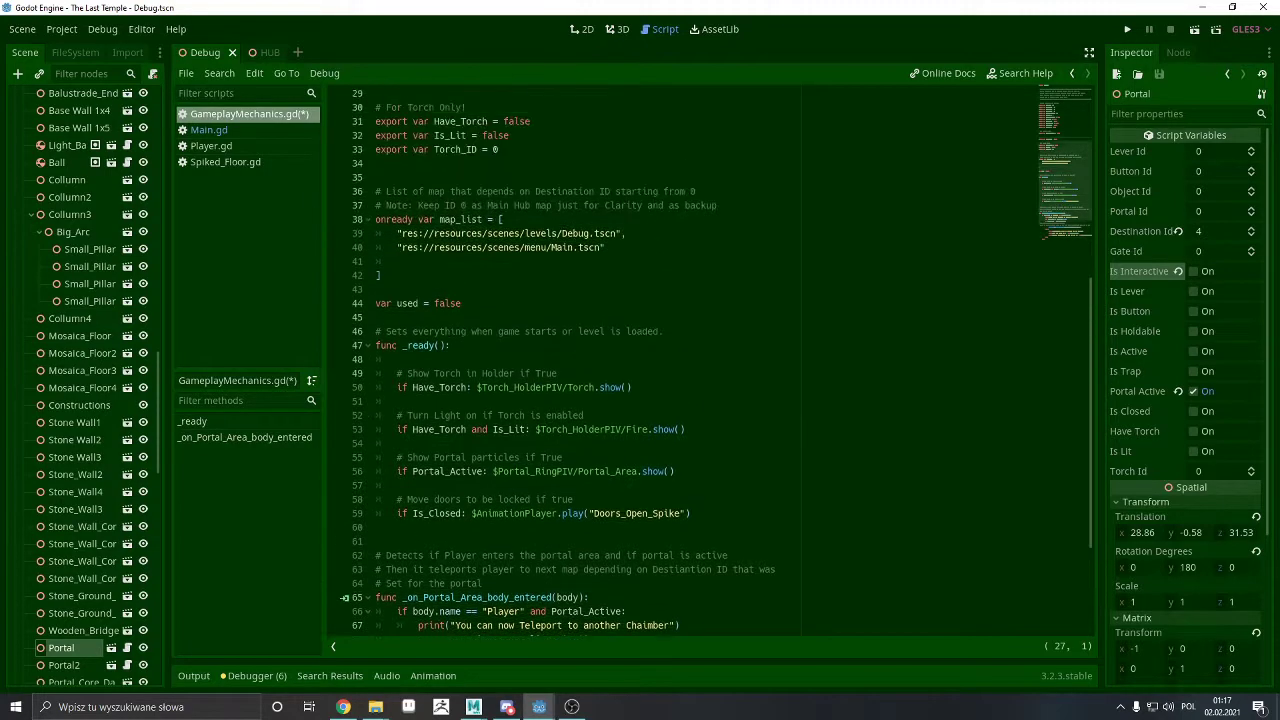
scroll(710, 360, down, 10)
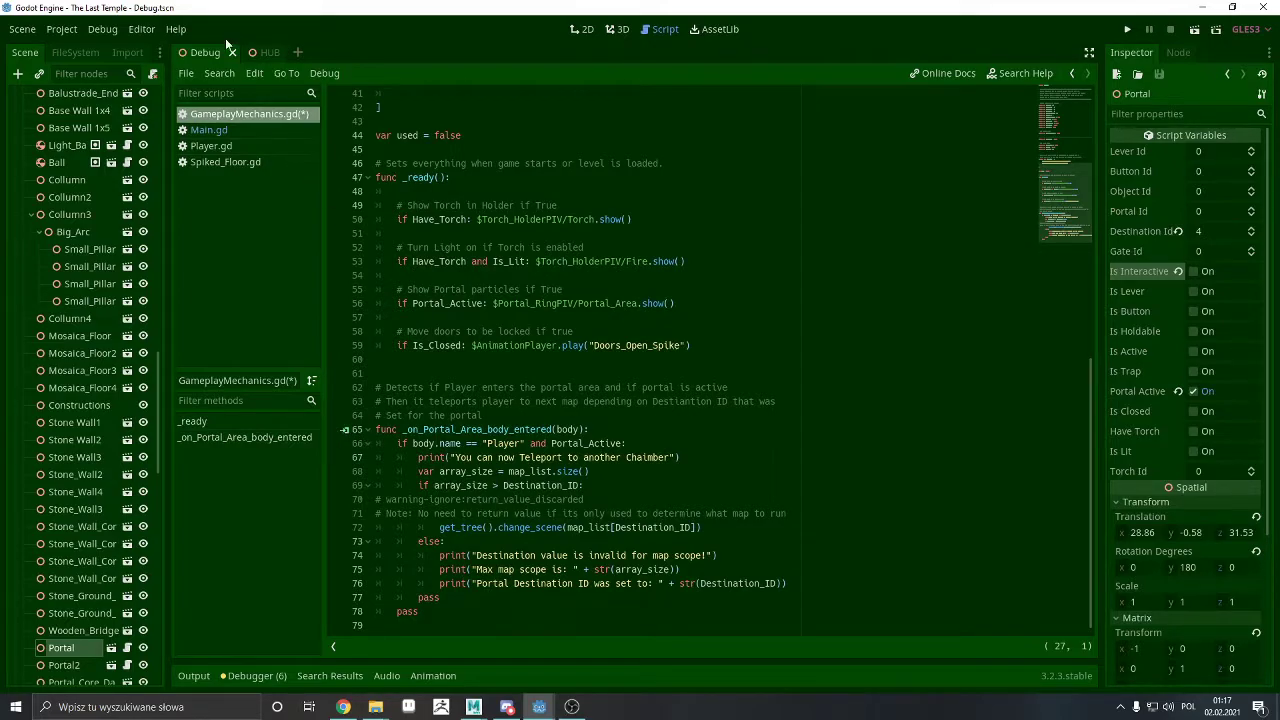
Open the Portal scene from the Debug scene's Portal node and make Portal_Area visible to examine its particles
click(620, 29)
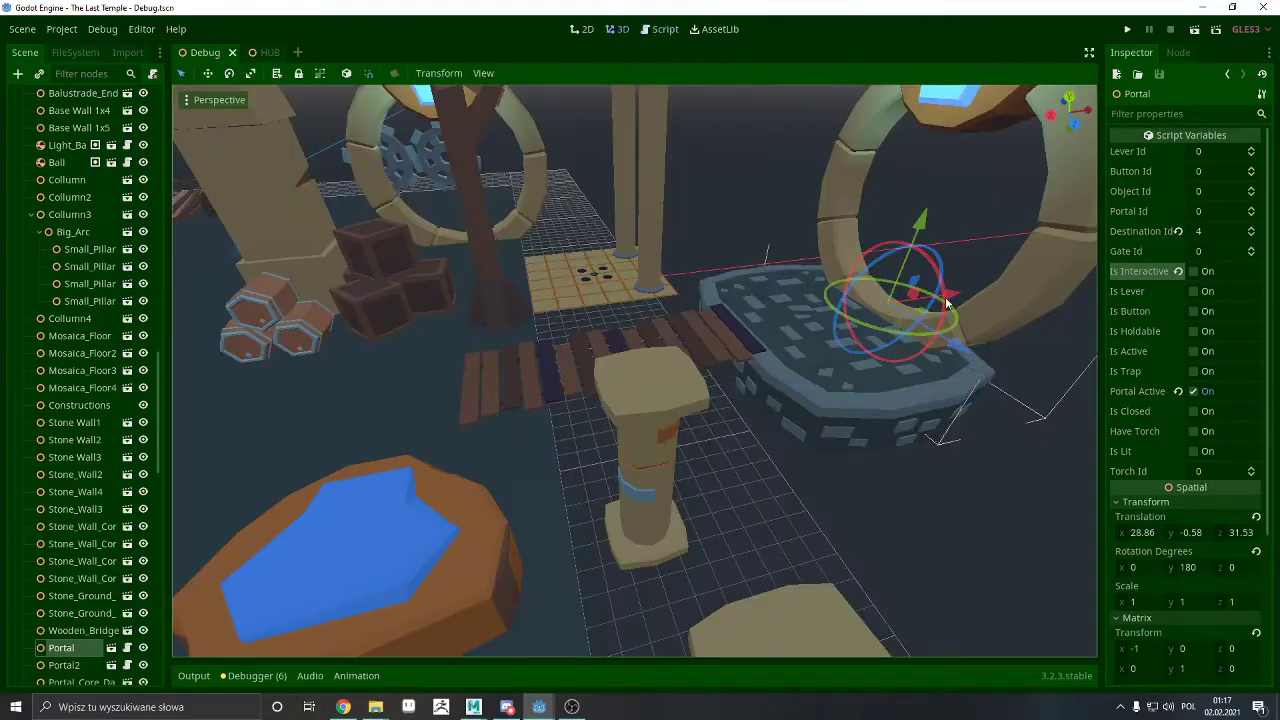
click(110, 647)
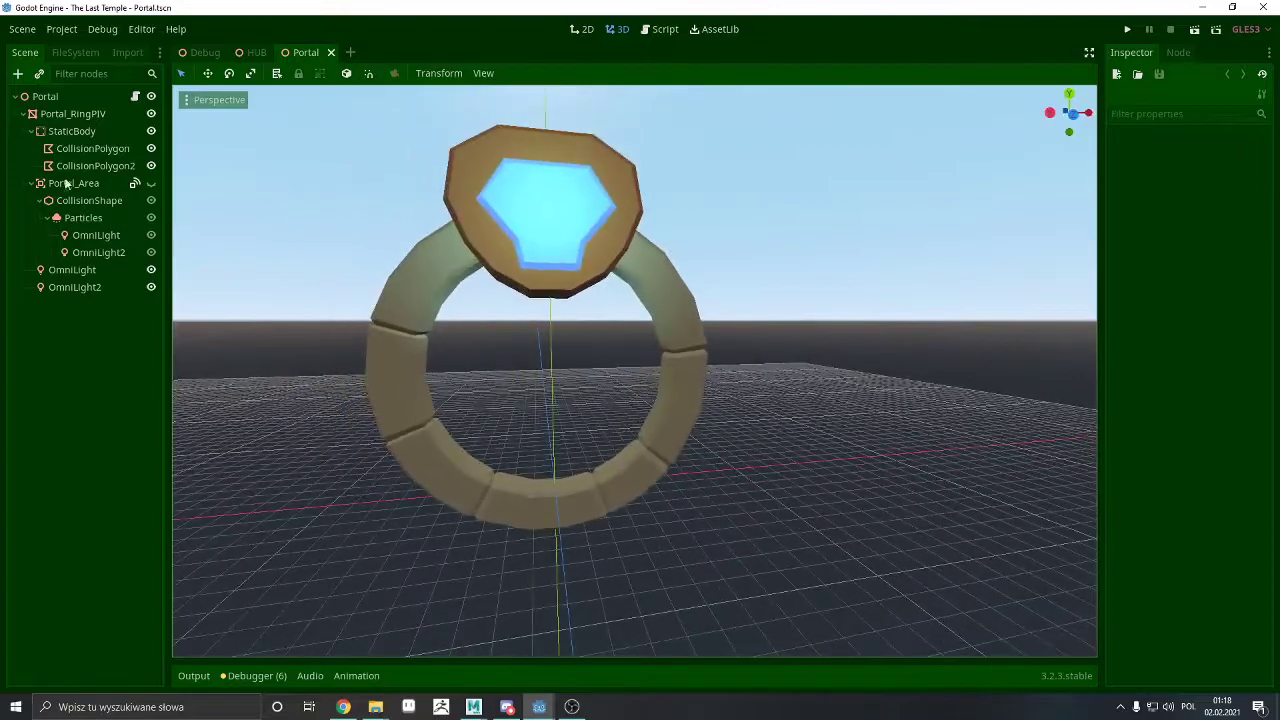
click(150, 184)
middle_drag(730, 374, 651, 356)
scroll(635, 371, up, 2)
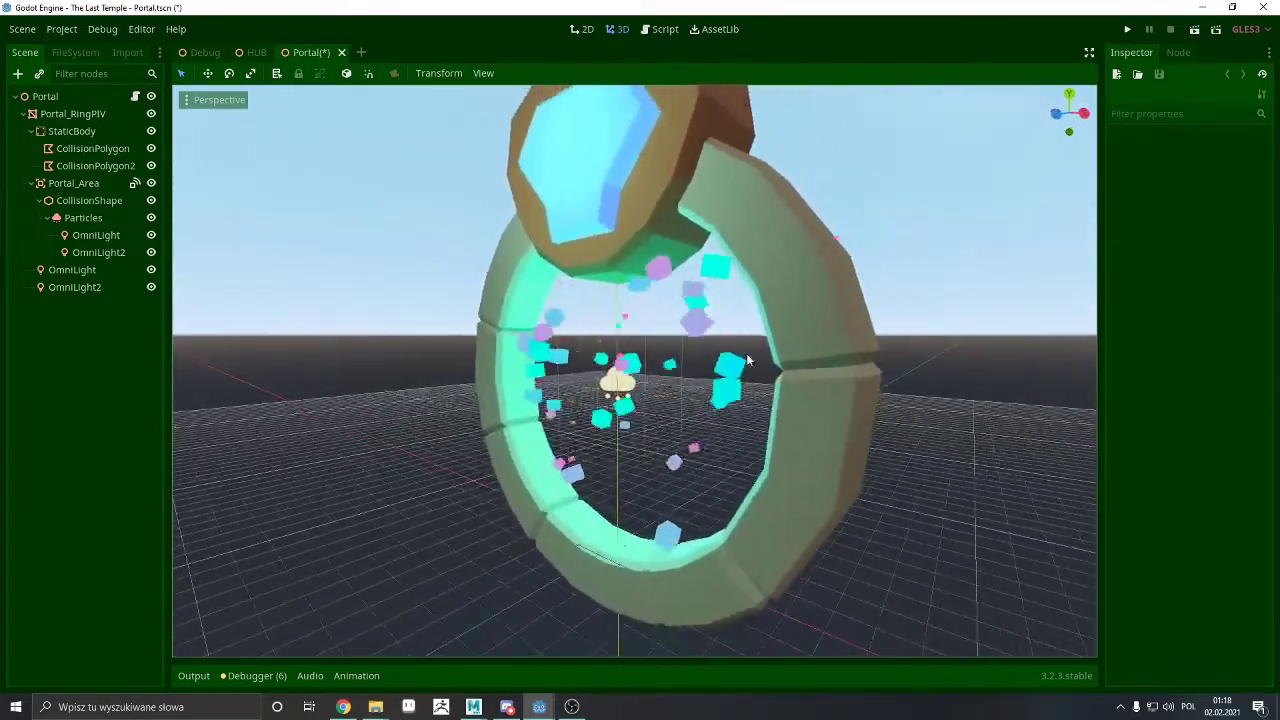
Toggle the Portal_Area node's visibility, leaving it hidden, and save the Portal scene
click(151, 183)
click(151, 183)
click(151, 183)
middle_drag(260, 230, 388, 262)
key(ctrl+s)
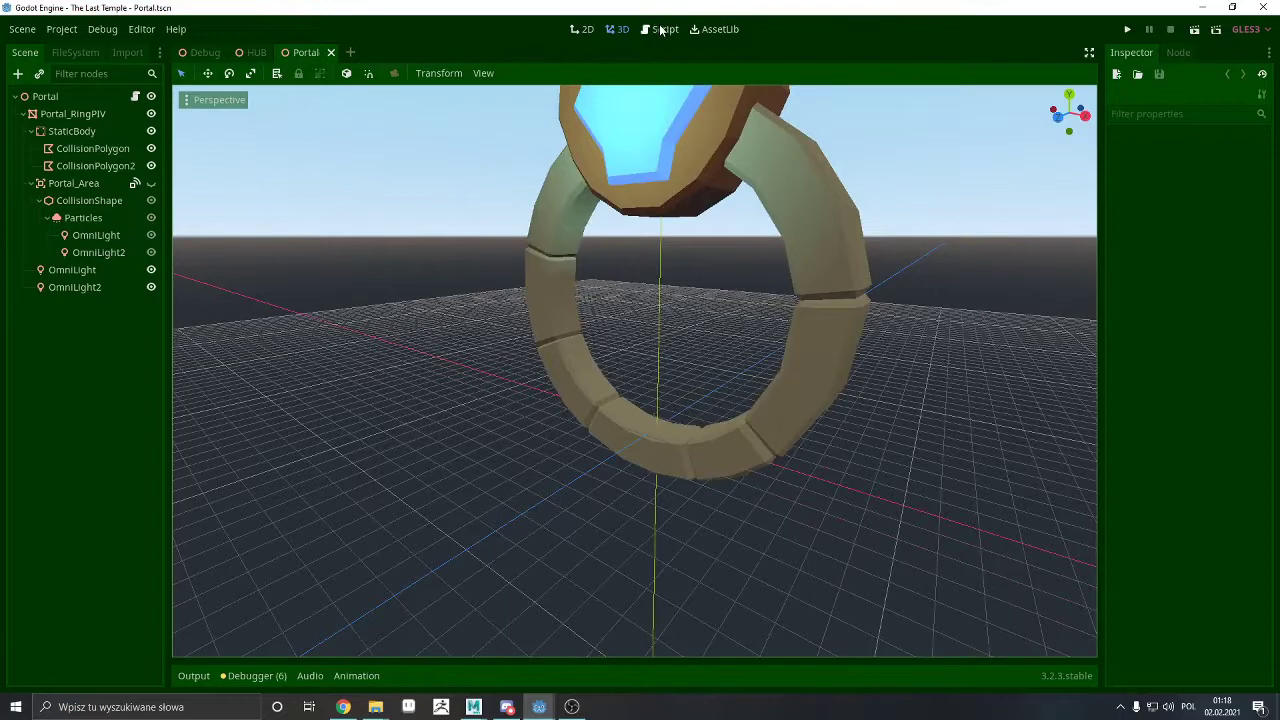
Compare the Portal_Active check and _on_Portal_Area_body_entered code in GameplayMechanics.gd with the Portal scene's nodes
click(661, 29)
scroll(700, 360, up, 7)
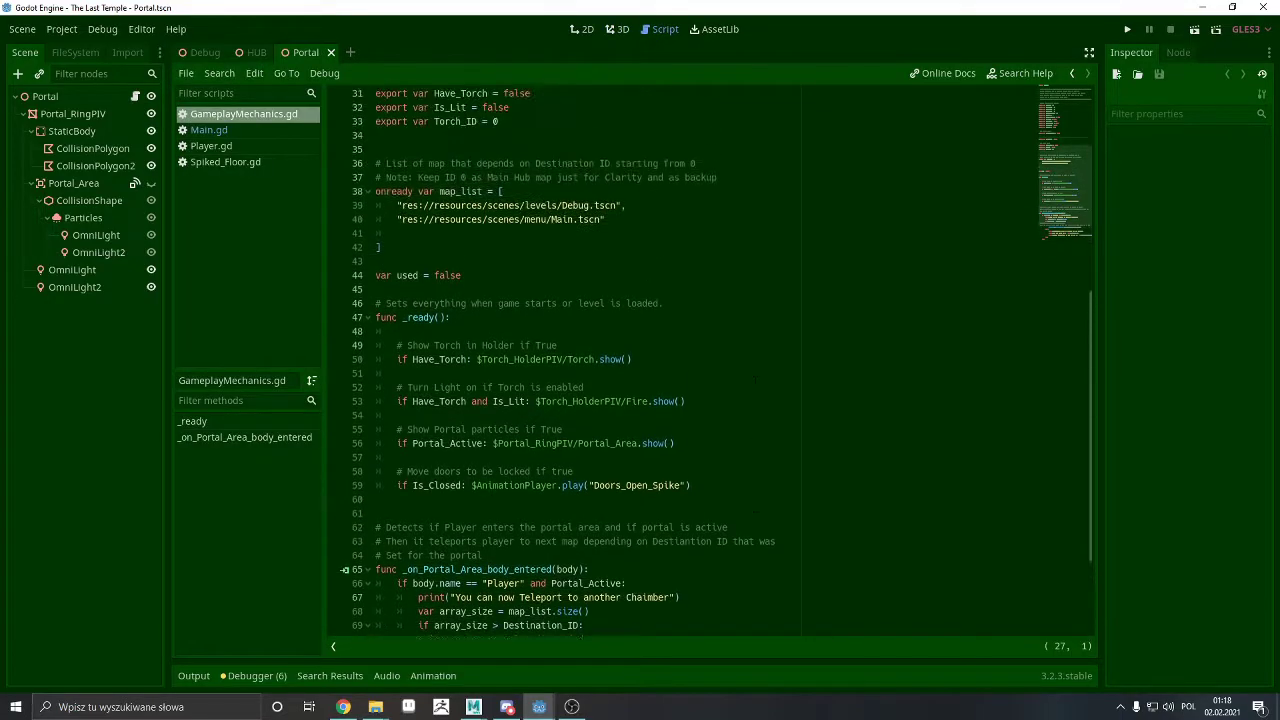
scroll(700, 360, down, 3)
scroll(700, 360, down, 5)
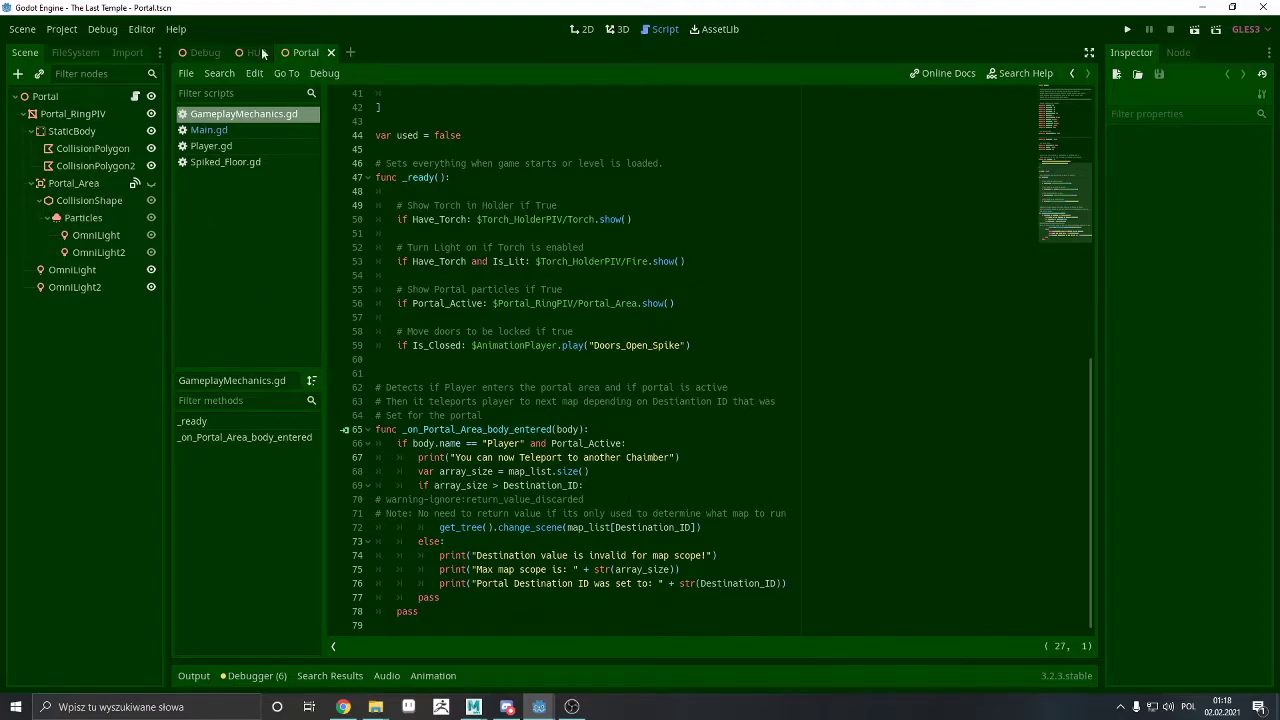
click(614, 29)
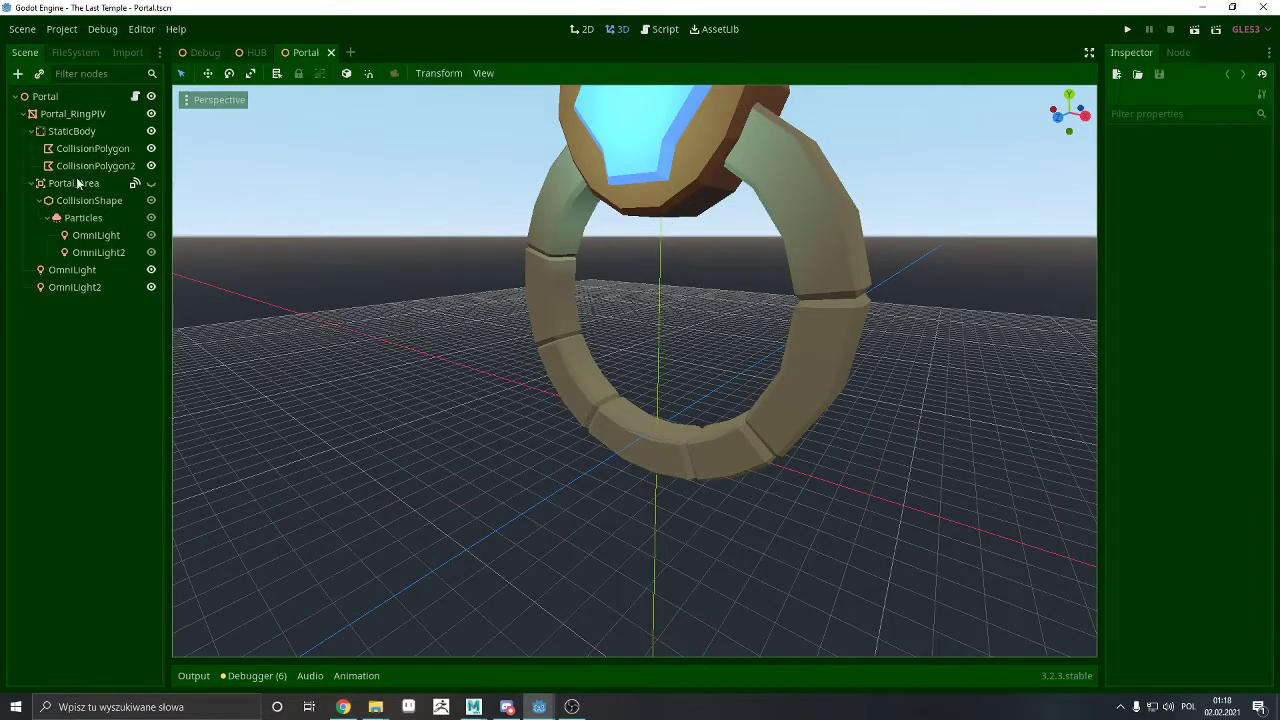
click(665, 29)
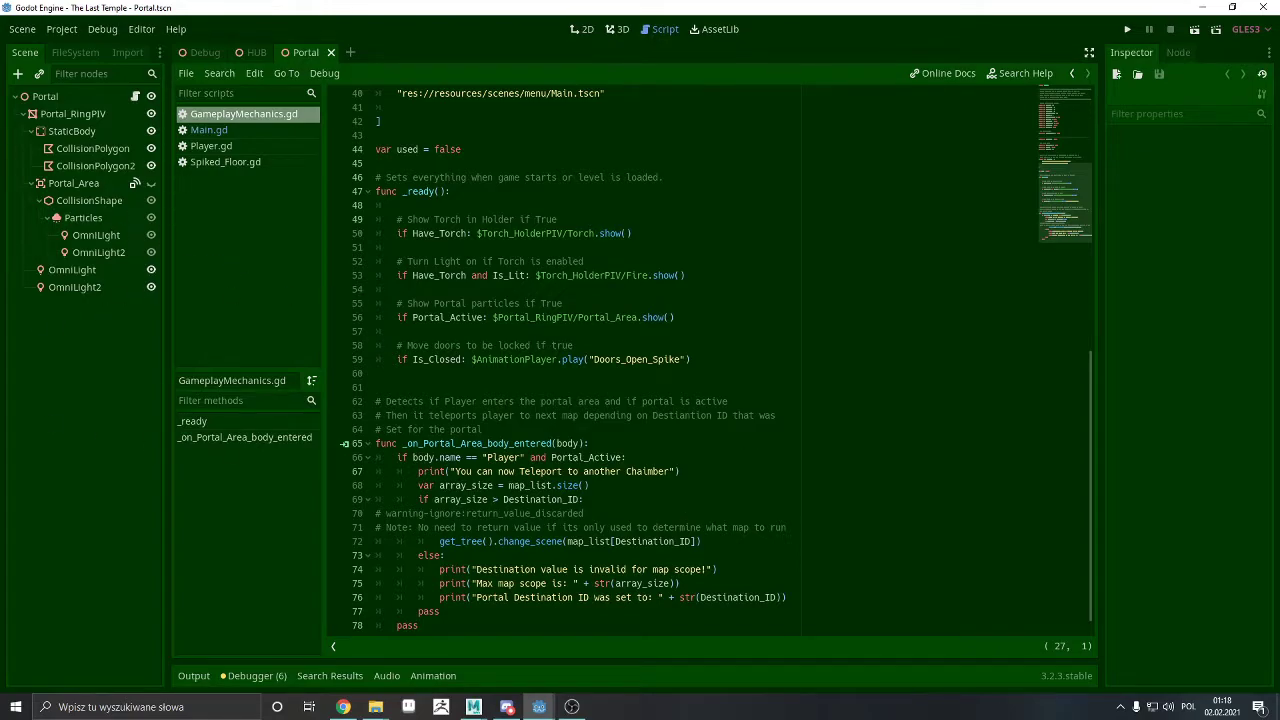
Examine the Player and Portal_Active condition and its print statement in the _on_Portal_Area_body_entered function
scroll(563, 360, down, 1)
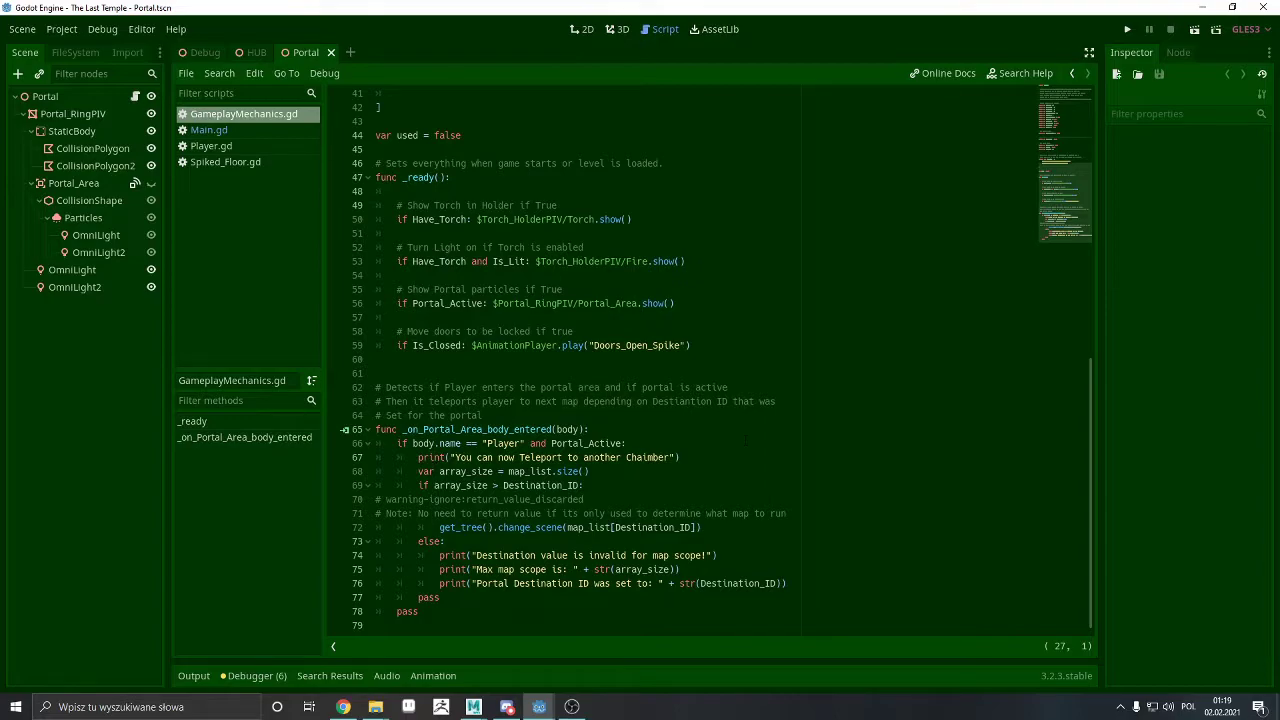
drag(398, 443, 632, 443)
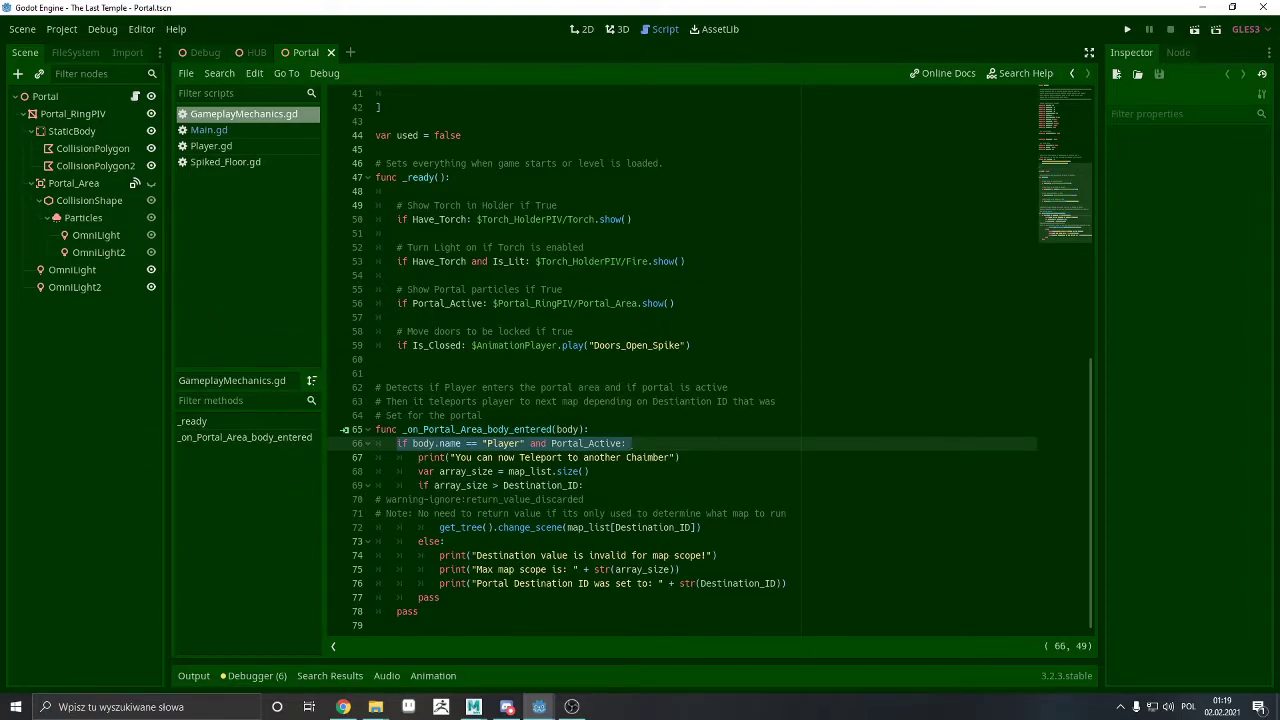
click(708, 446)
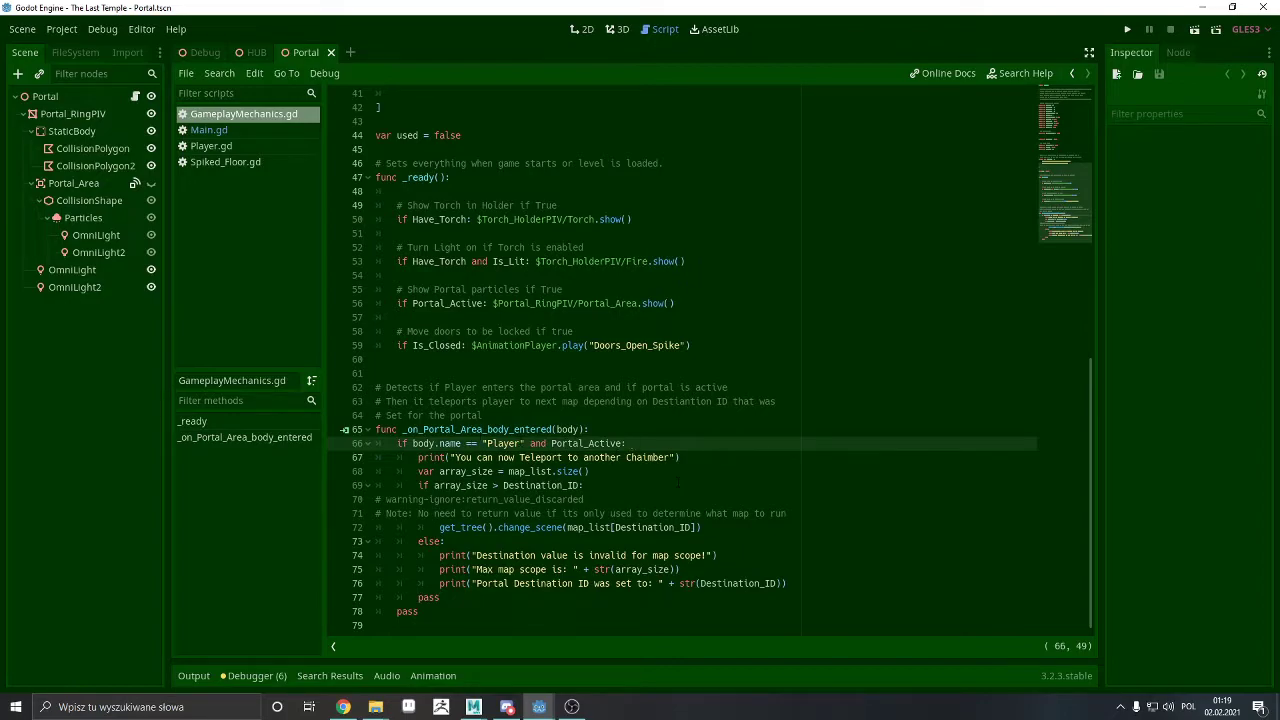
drag(418, 457, 632, 443)
click(590, 471)
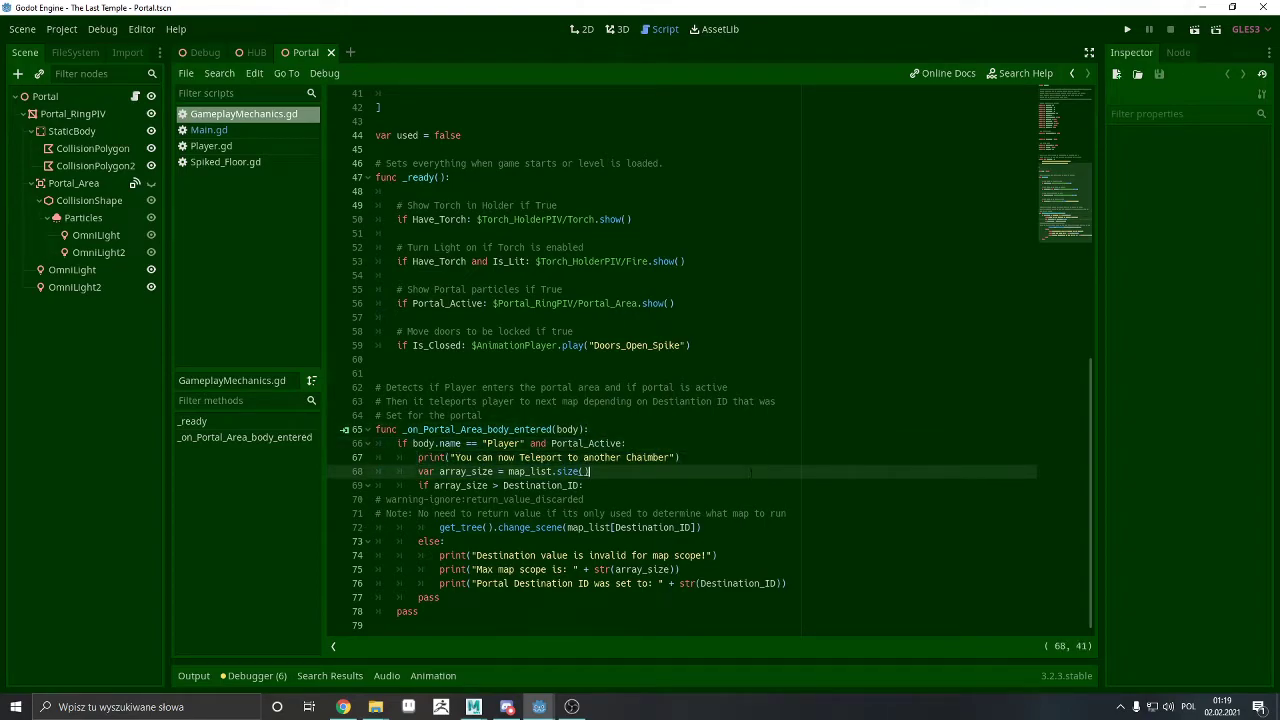
Trace the array_size variable's map_list.size() call back to the map_list array declaration
drag(418, 471, 590, 471)
click(467, 471)
click(541, 471)
click(441, 471)
click(525, 471)
scroll(667, 485, up, 7)
drag(372, 346, 765, 403)
scroll(587, 395, down, 4)
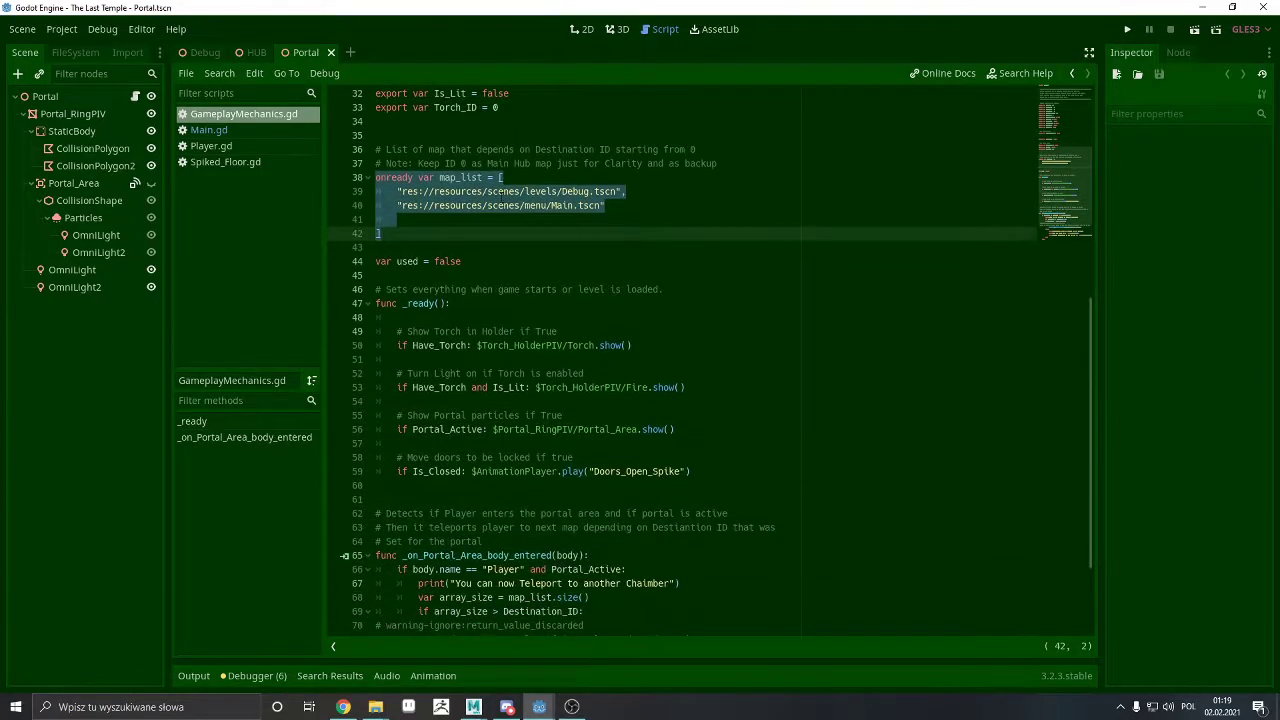
click(390, 275)
scroll(400, 275, down, 3)
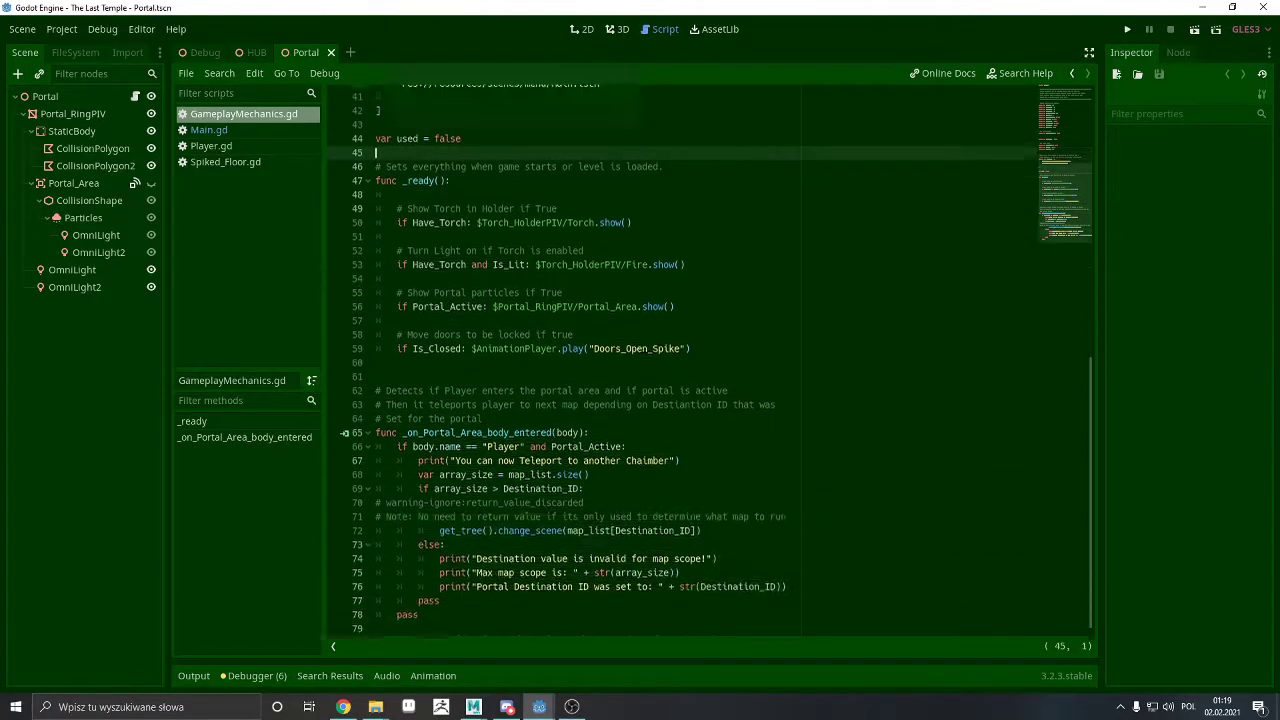
Compare the map_list array's scene entries with the portal teleport function that uses them
scroll(709, 360, up, 4)
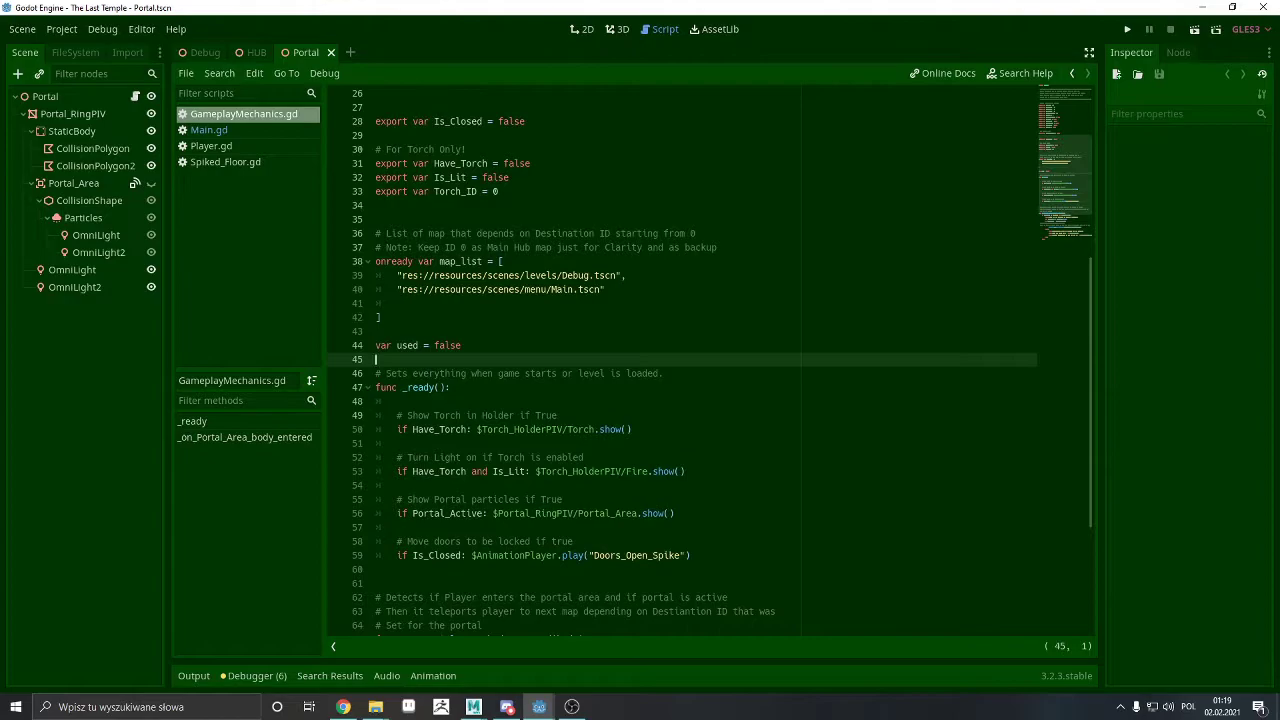
scroll(709, 360, down, 4)
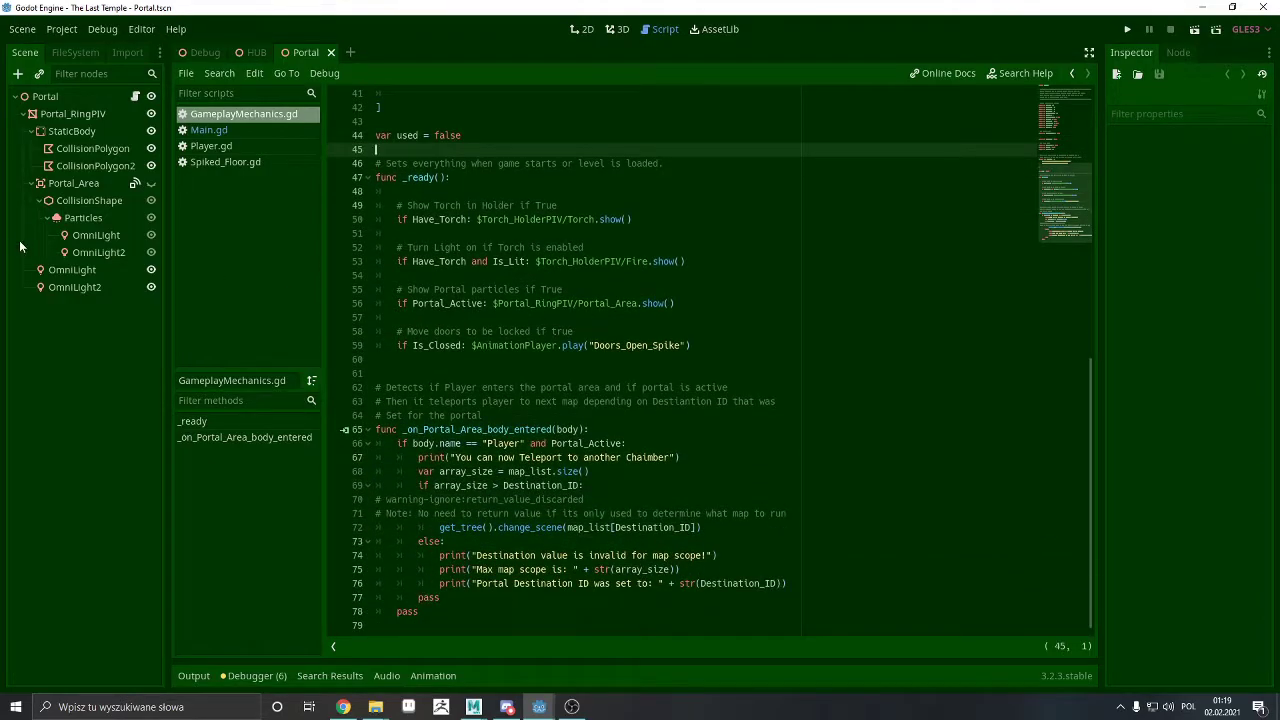
scroll(709, 360, up, 3)
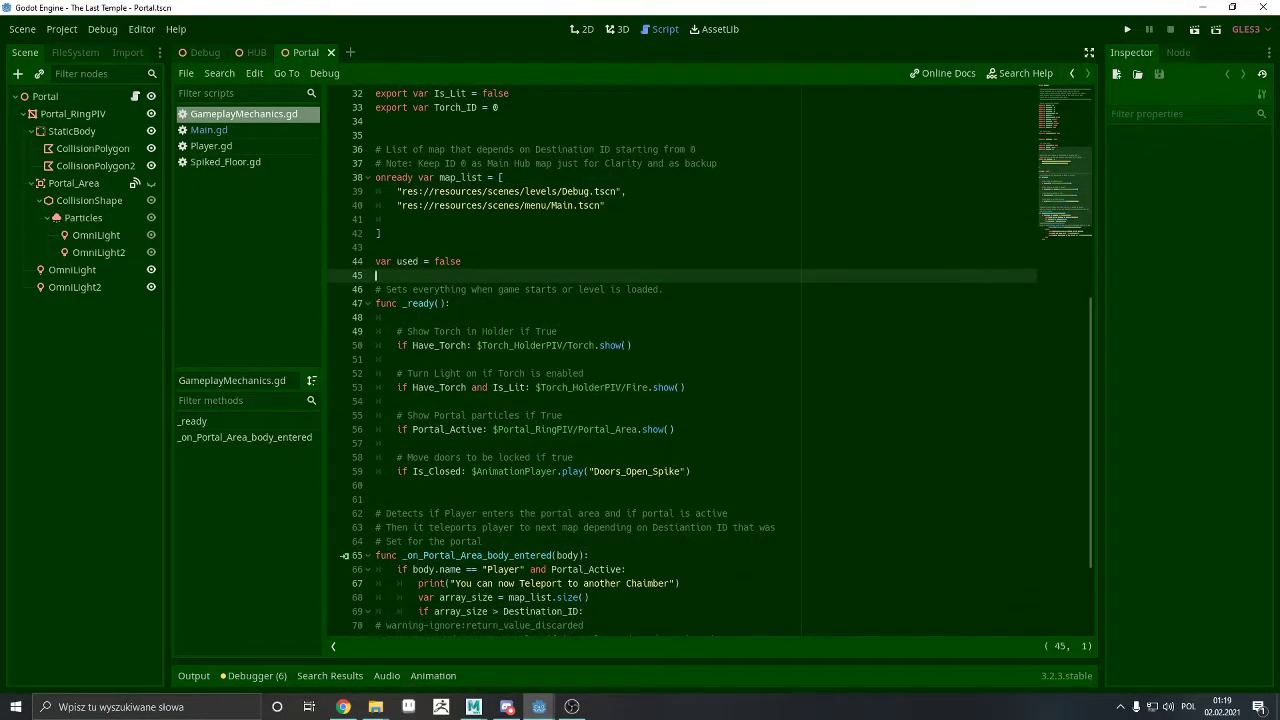
scroll(709, 360, down, 2)
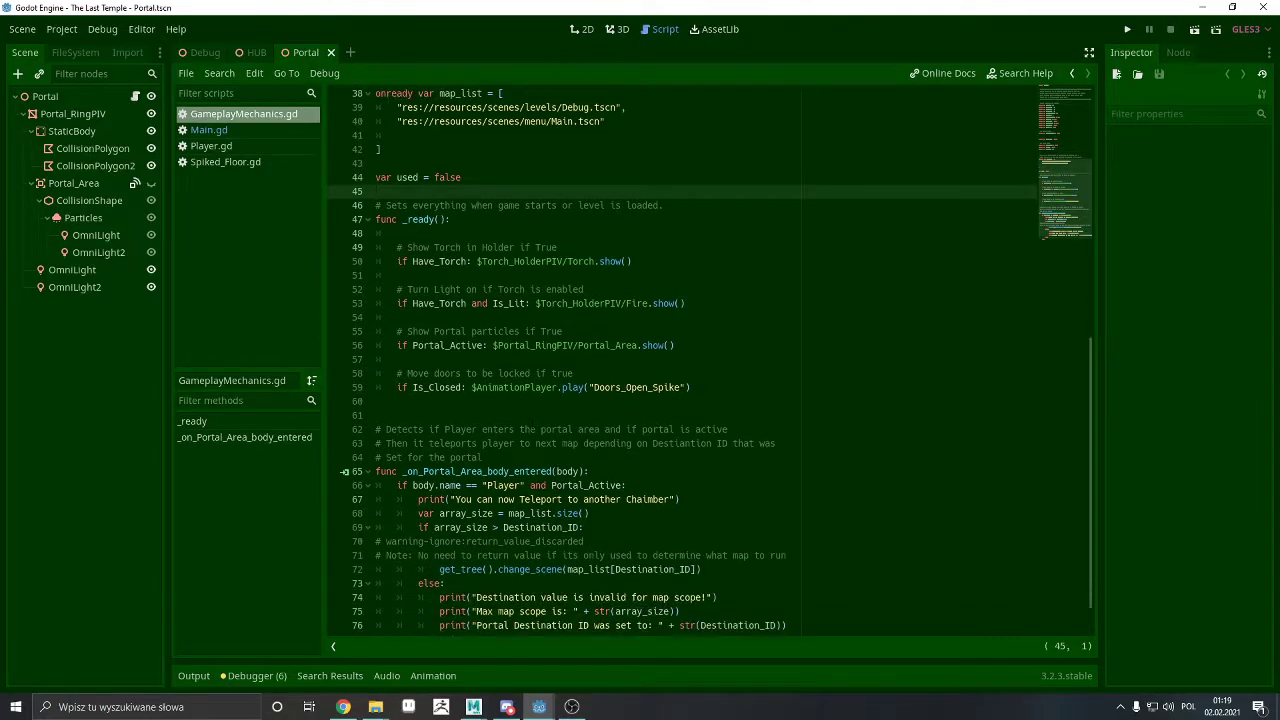
scroll(372, 177, up, 2)
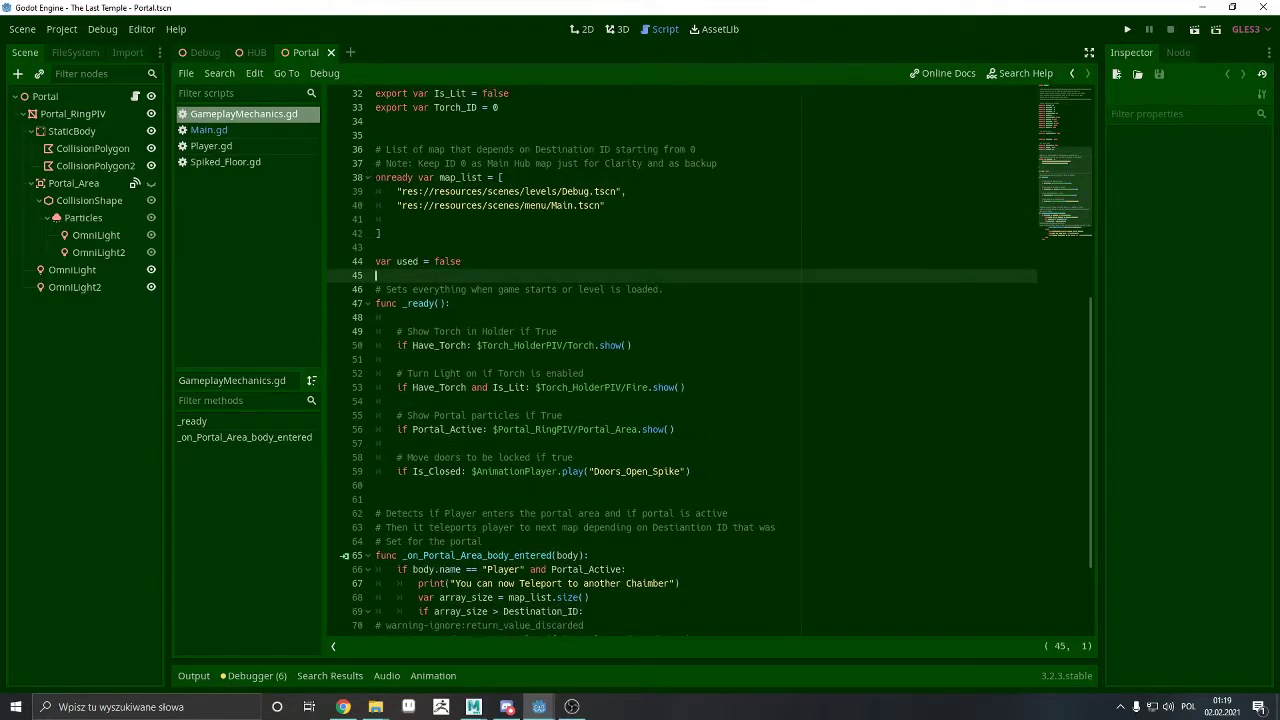
drag(374, 177, 585, 237)
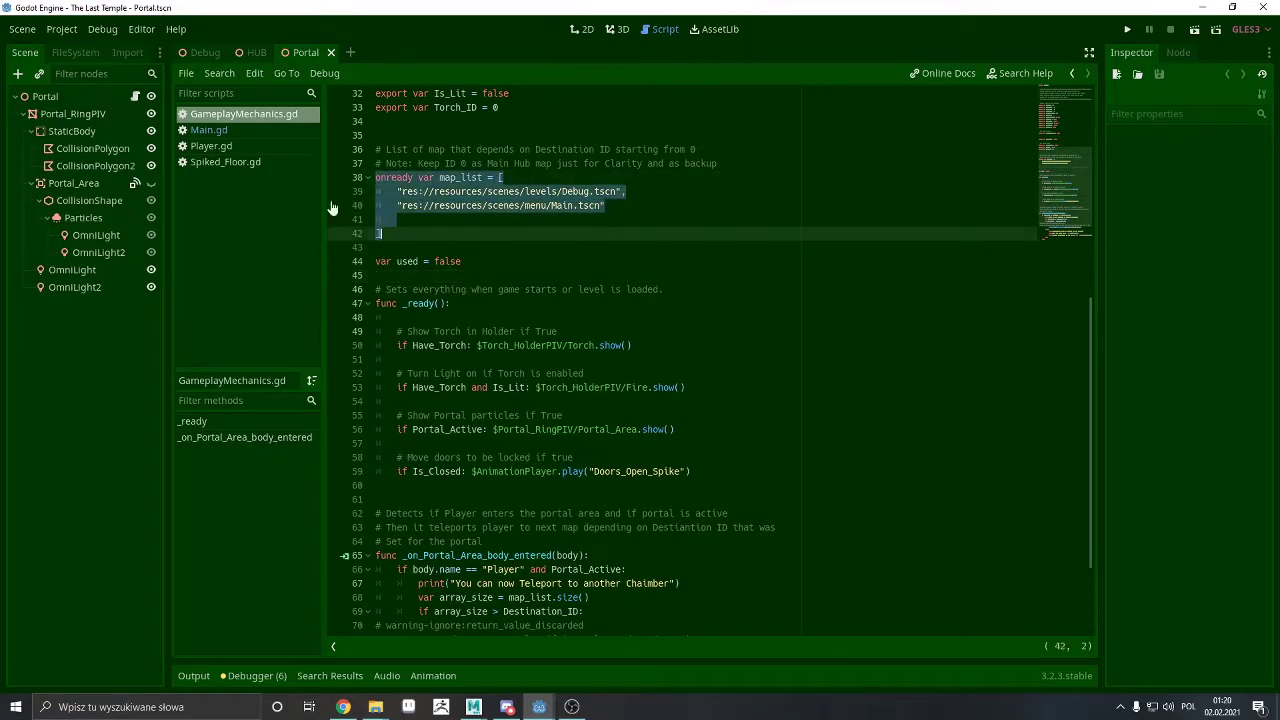
scroll(709, 360, down, 3)
scroll(709, 360, up, 3)
scroll(709, 360, down, 3)
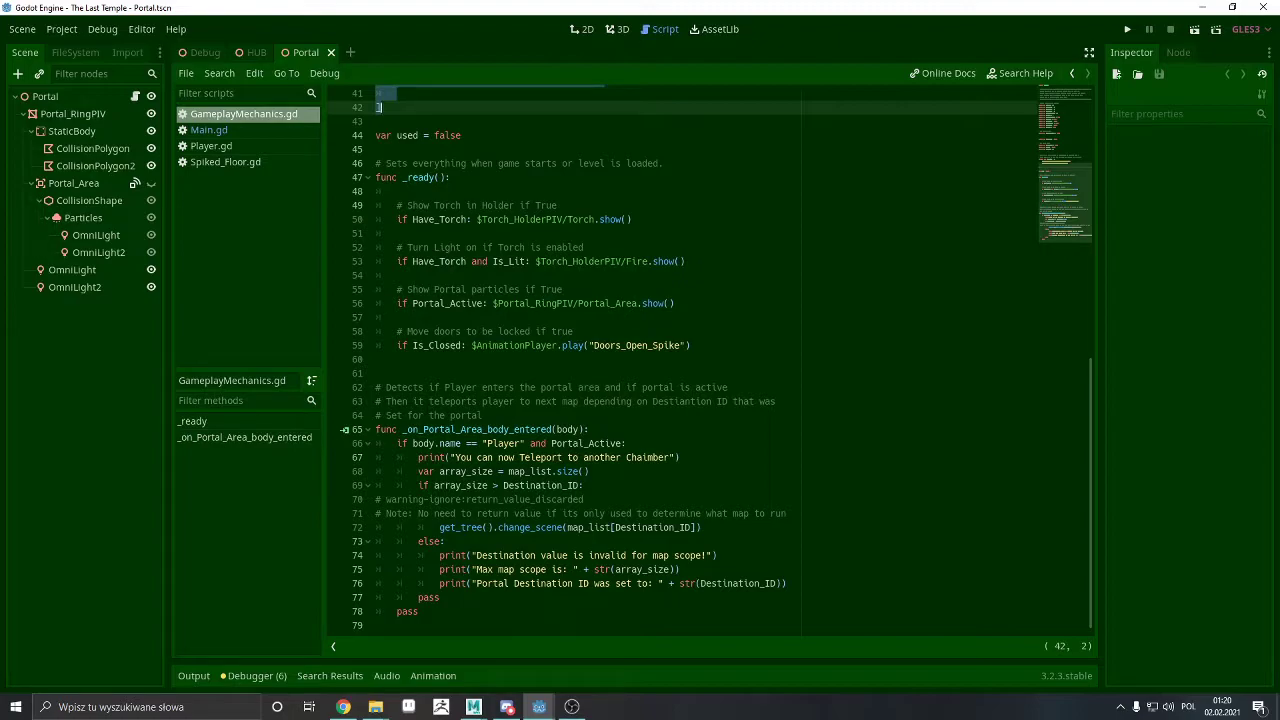
Examine the condition comparing array_size with Destination_ID in the portal teleport function
drag(418, 485, 599, 486)
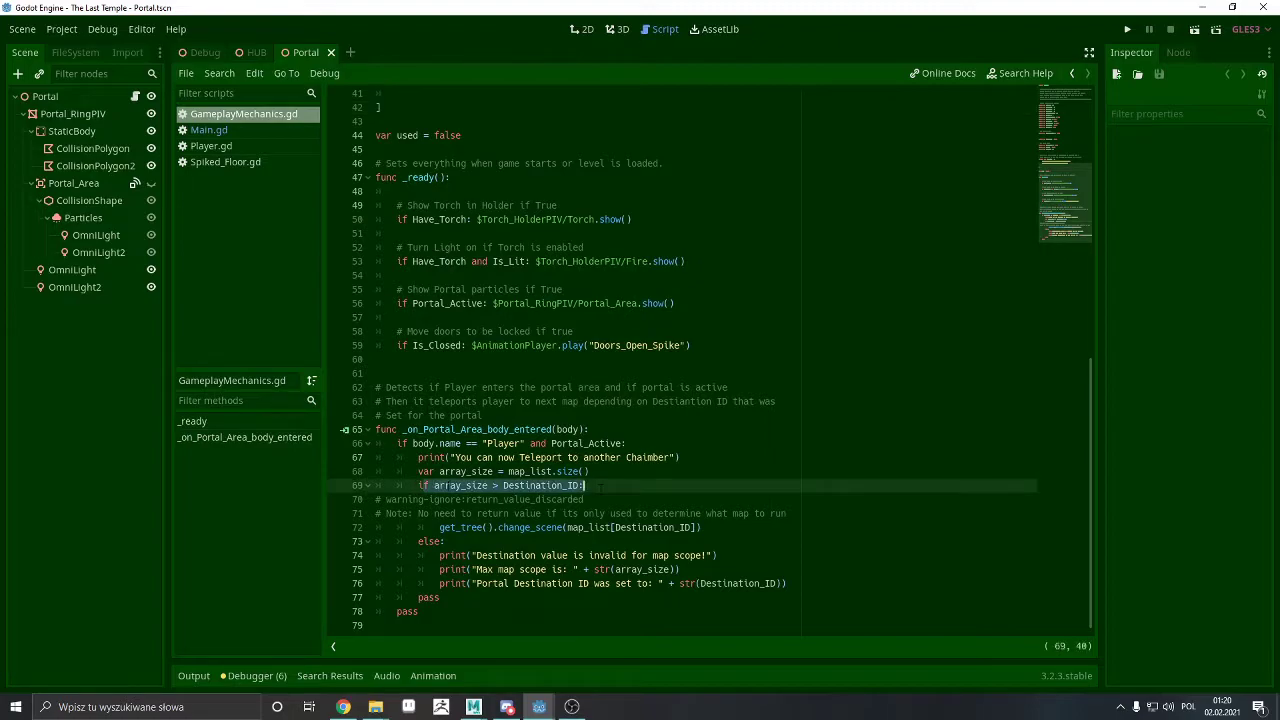
click(419, 486)
drag(419, 485, 599, 487)
click(519, 485)
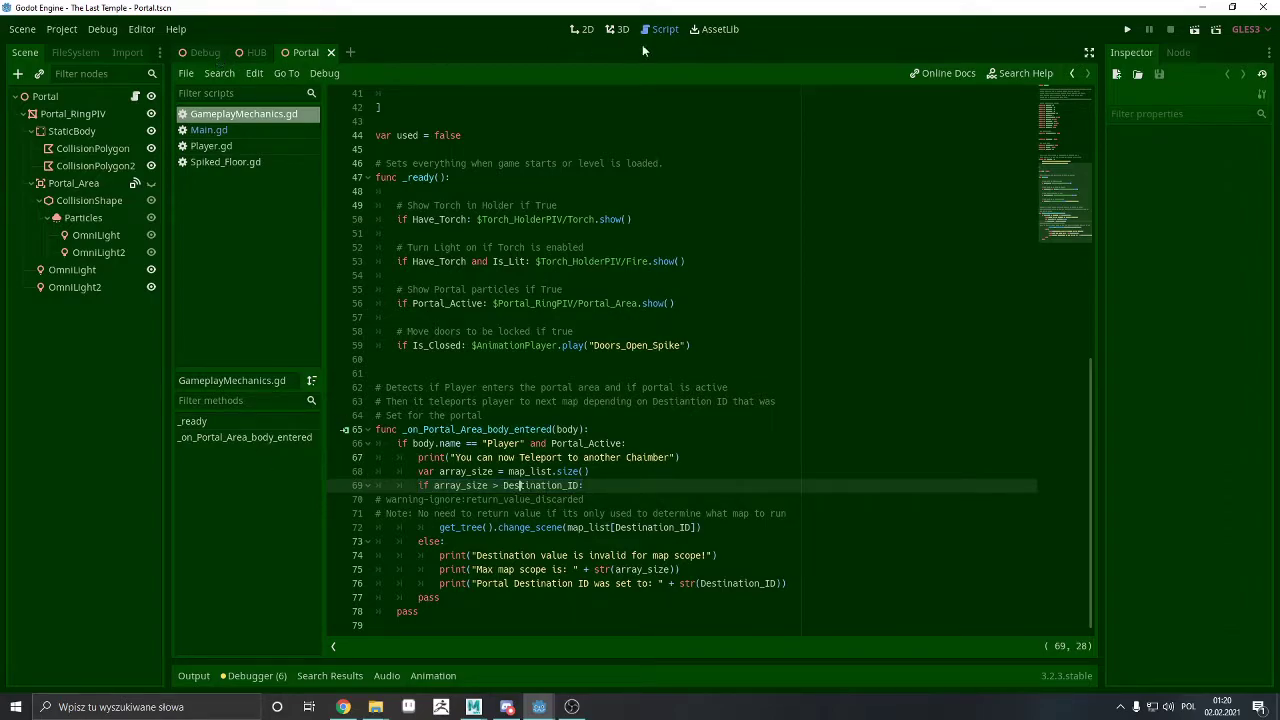
Check the Portal node's Destination Id in the Debug scene's 3D view, and return to GameplayMechanics.gd
click(199, 52)
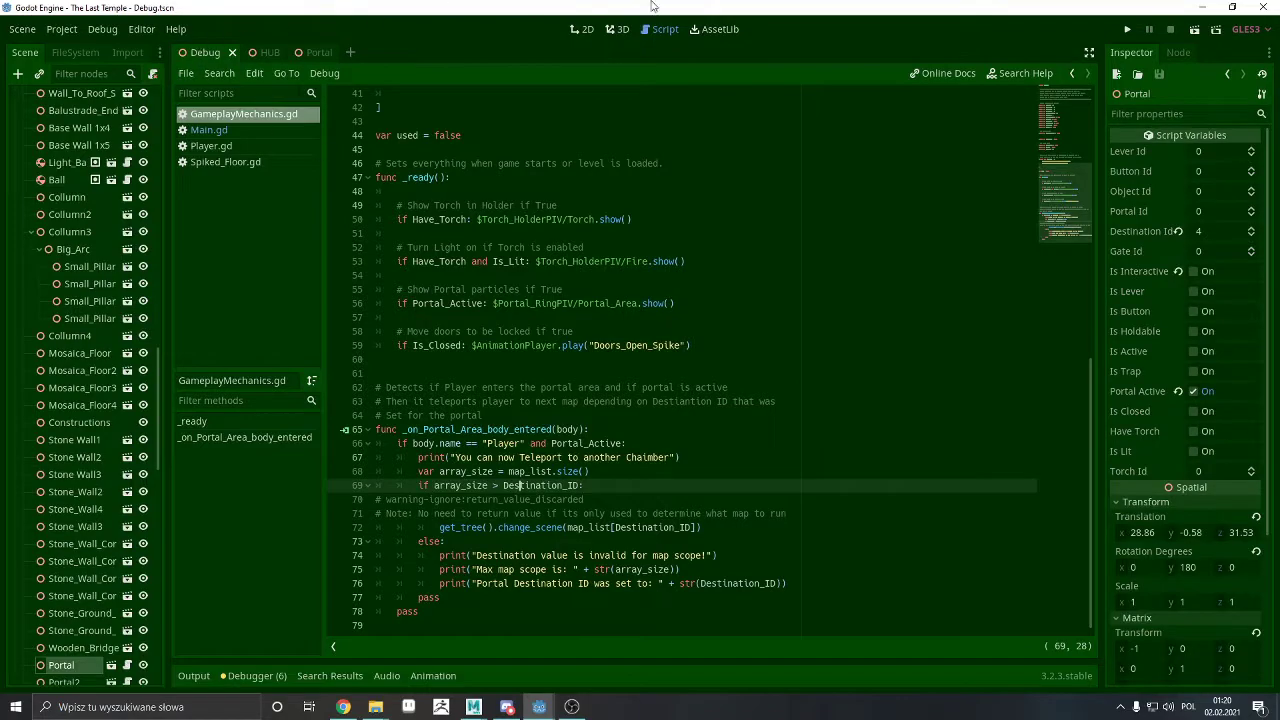
click(619, 29)
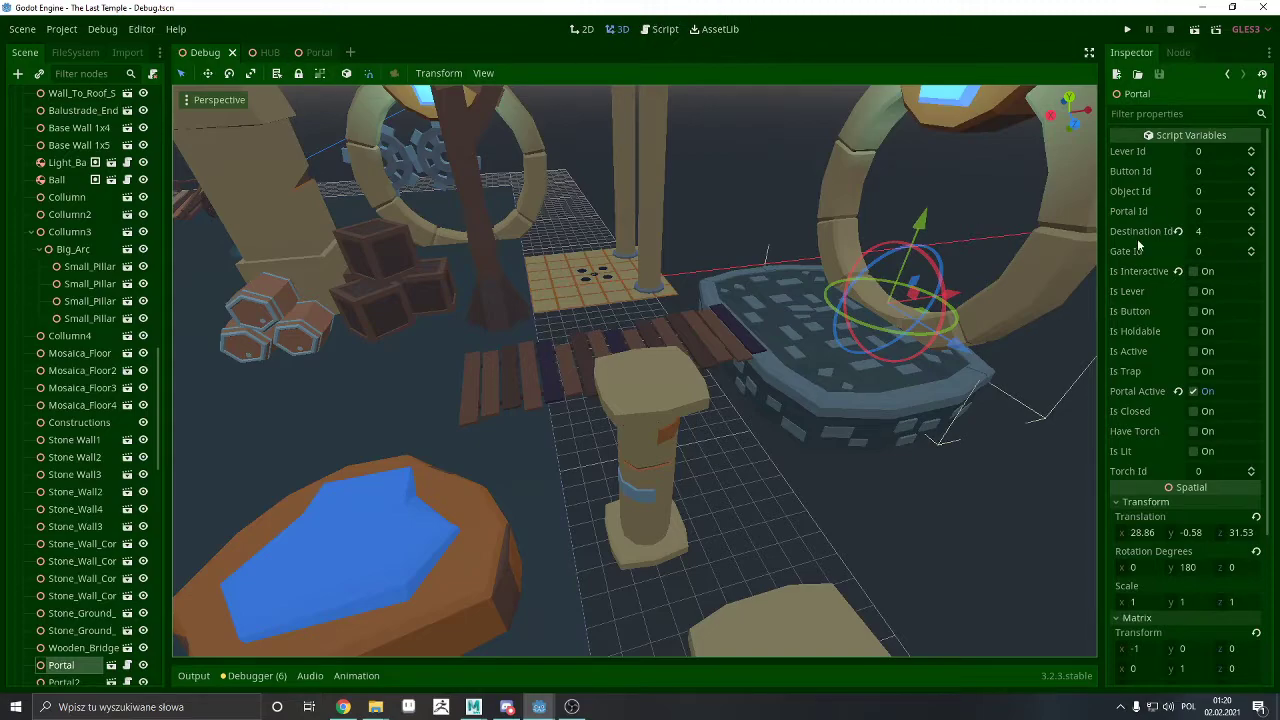
click(658, 29)
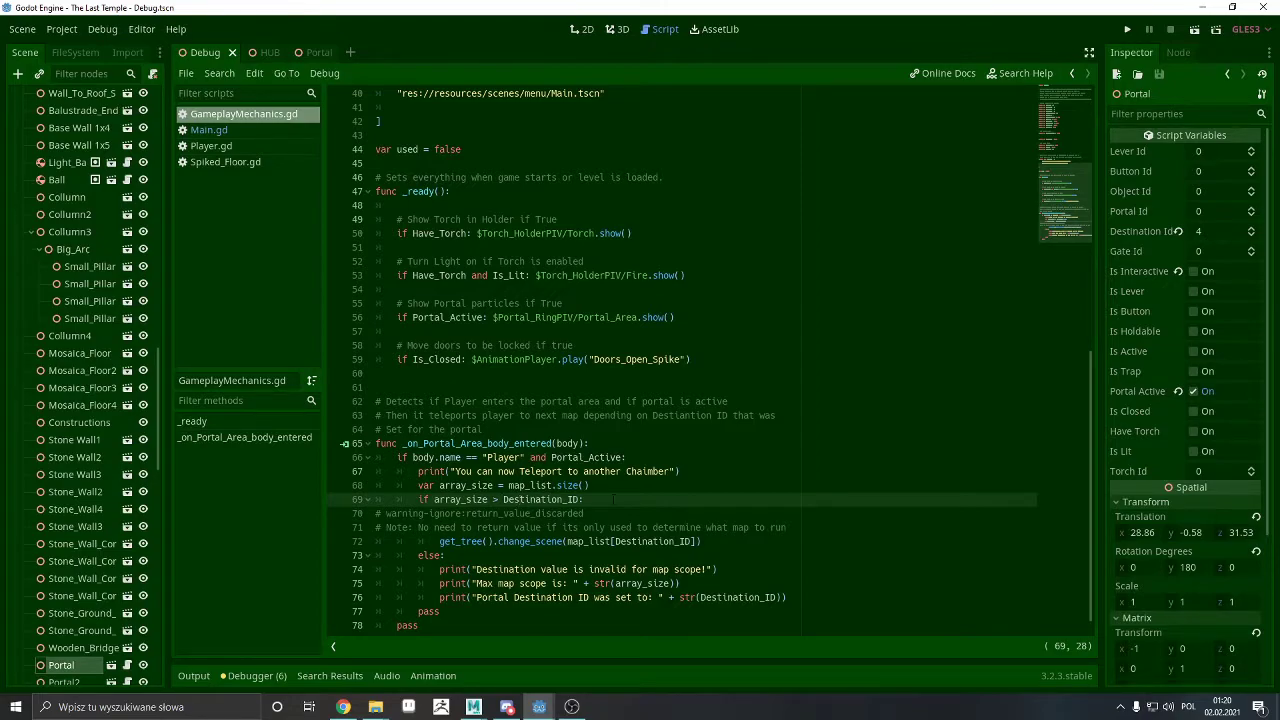
Match the map_list and Destination_ID parts of the change_scene call against the map_list array
scroll(520, 499, up, 4)
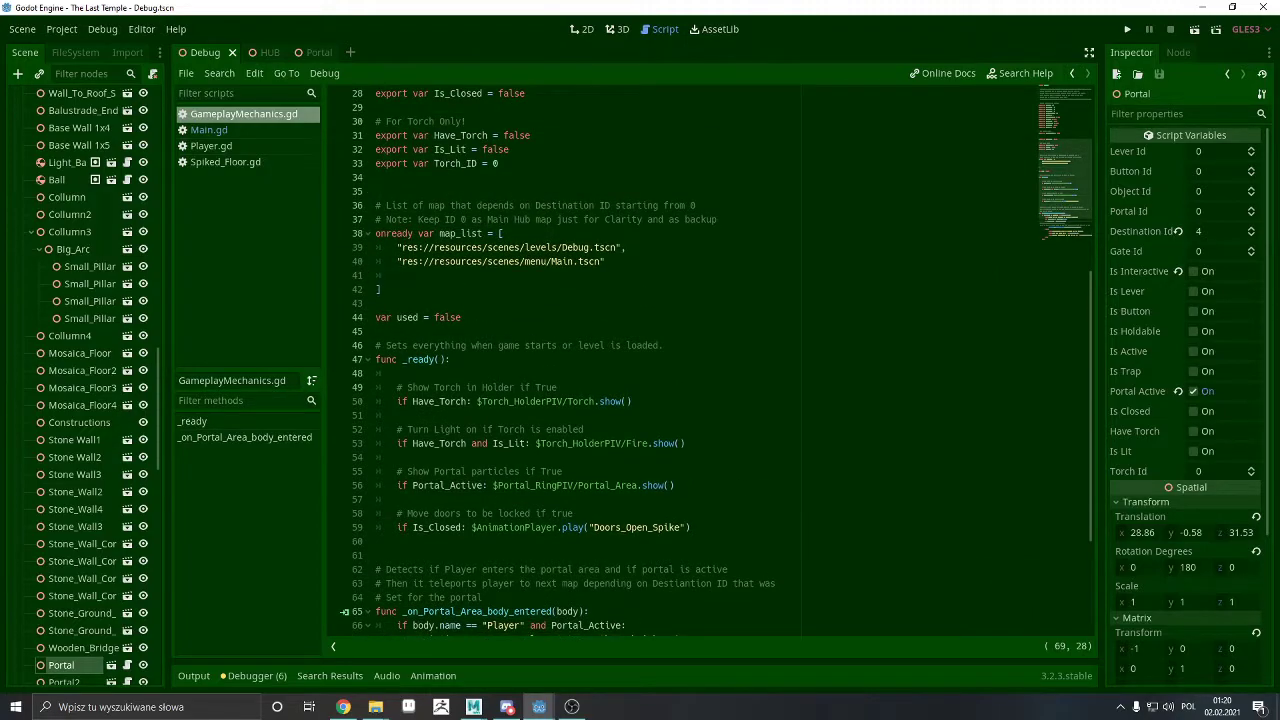
scroll(520, 499, down, 4)
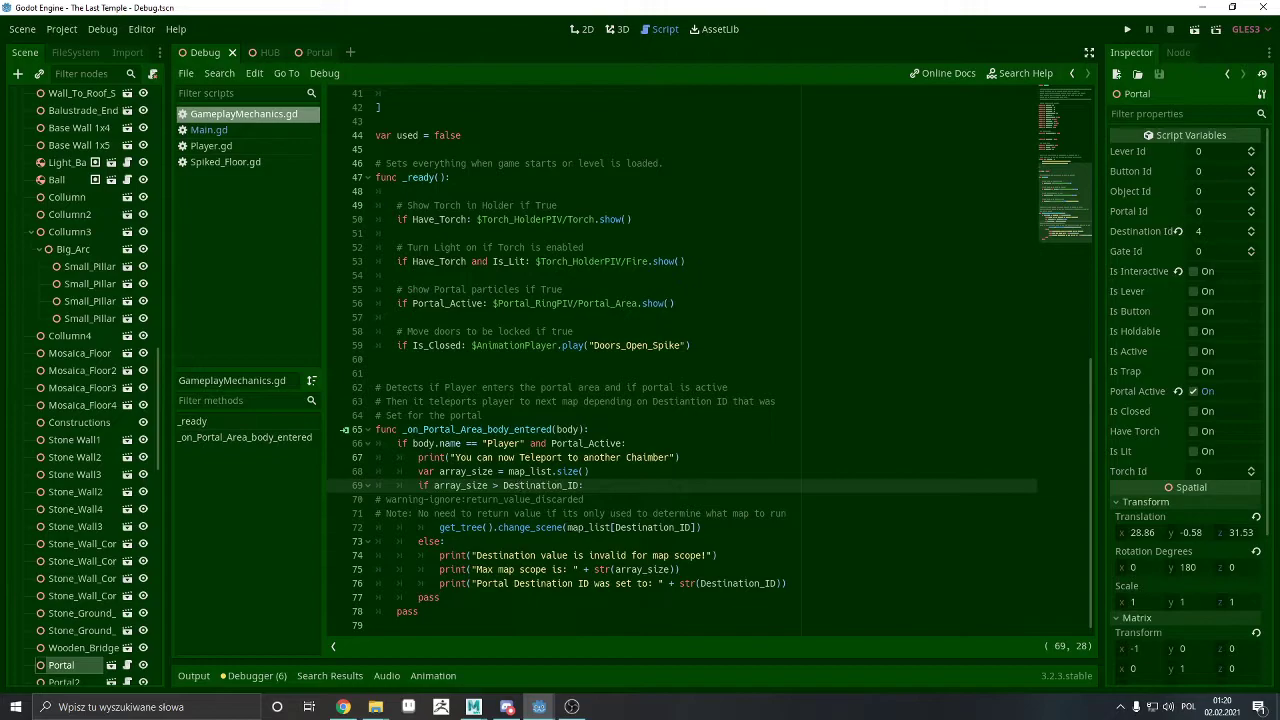
drag(567, 527, 612, 527)
scroll(612, 527, up, 5)
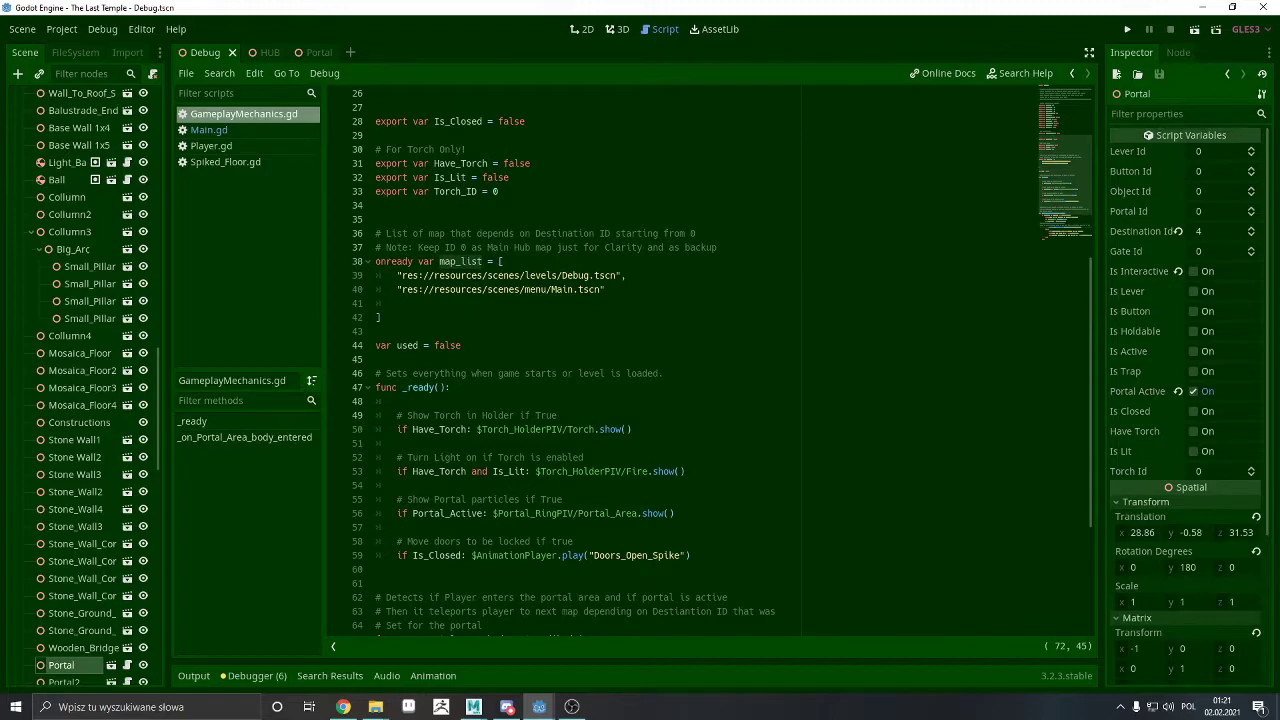
scroll(612, 527, down, 5)
drag(614, 527, 694, 527)
scroll(694, 527, up, 4)
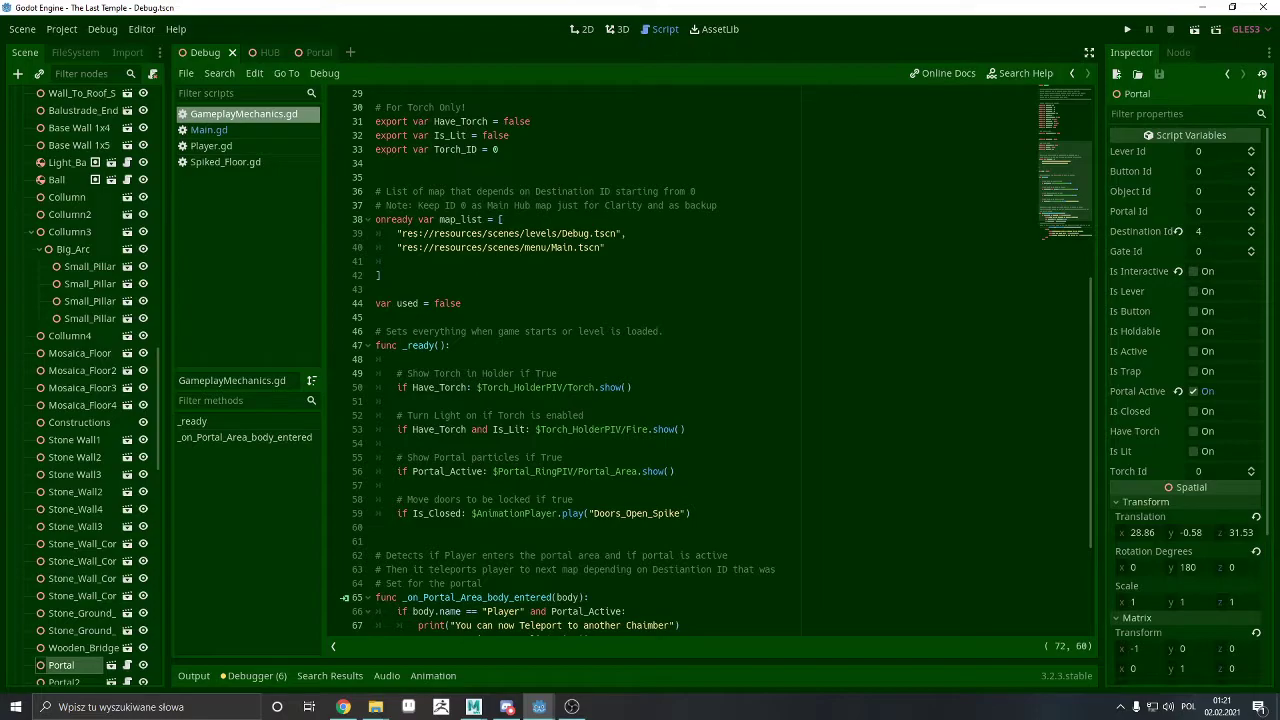
scroll(694, 527, down, 1)
scroll(694, 527, down, 3)
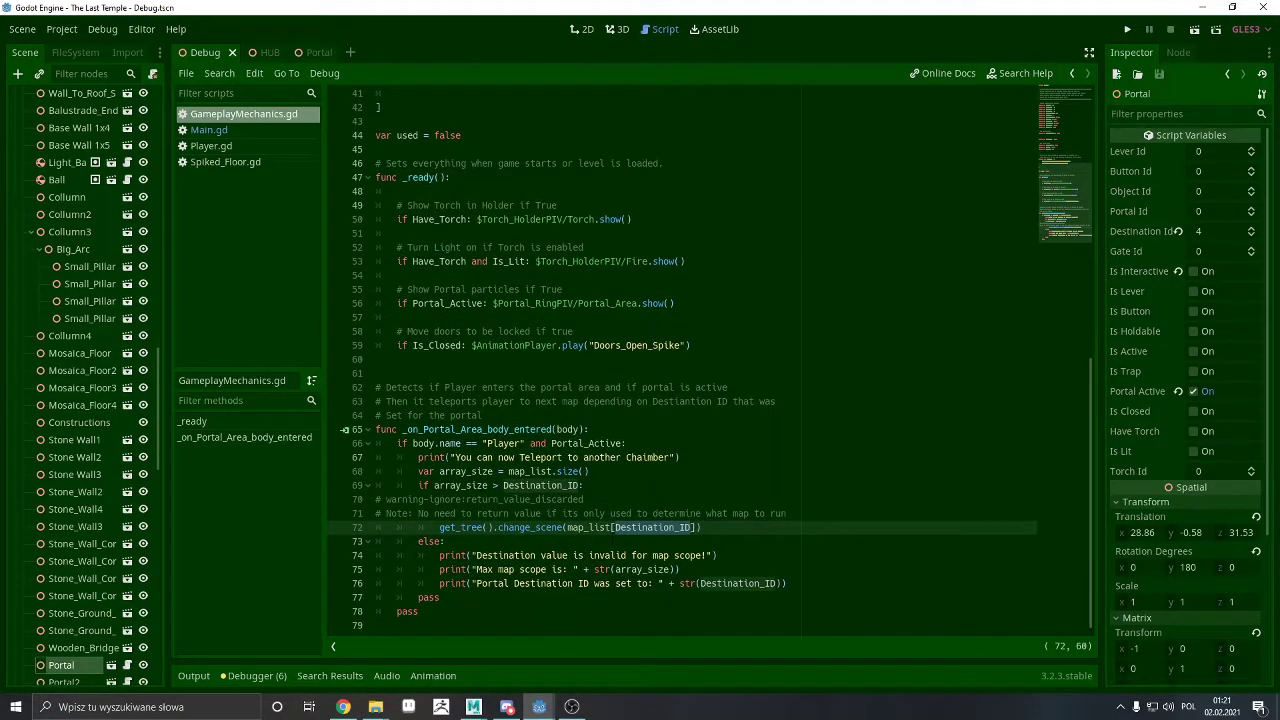
Examine the Debug.tscn entry in map_list alongside the Portal's Destination Id and the teleport function
scroll(710, 360, up, 3)
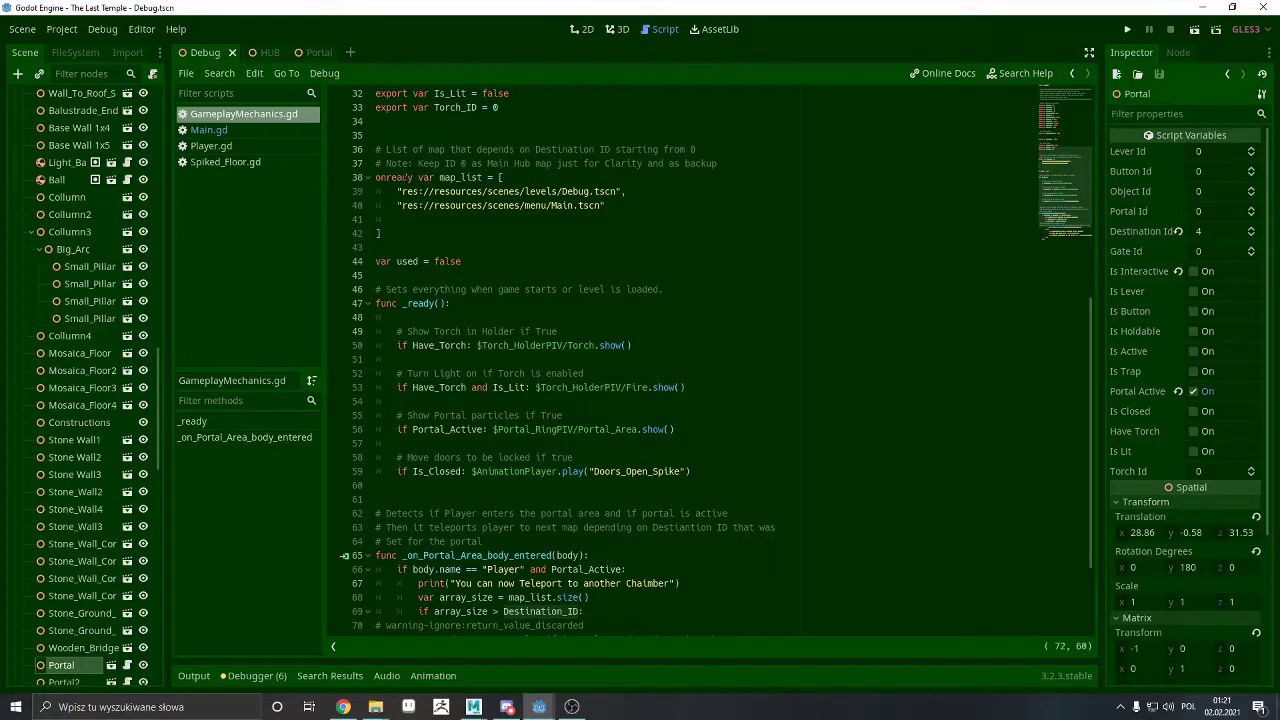
click(398, 219)
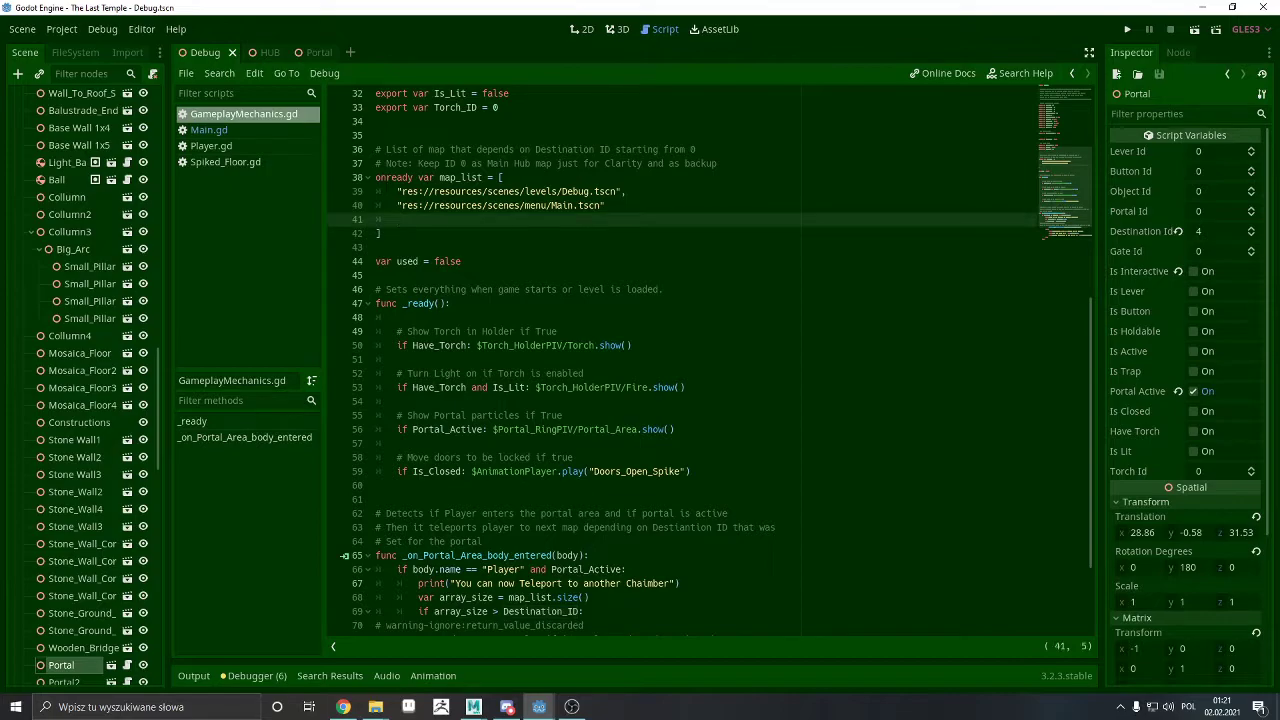
drag(397, 191, 712, 190)
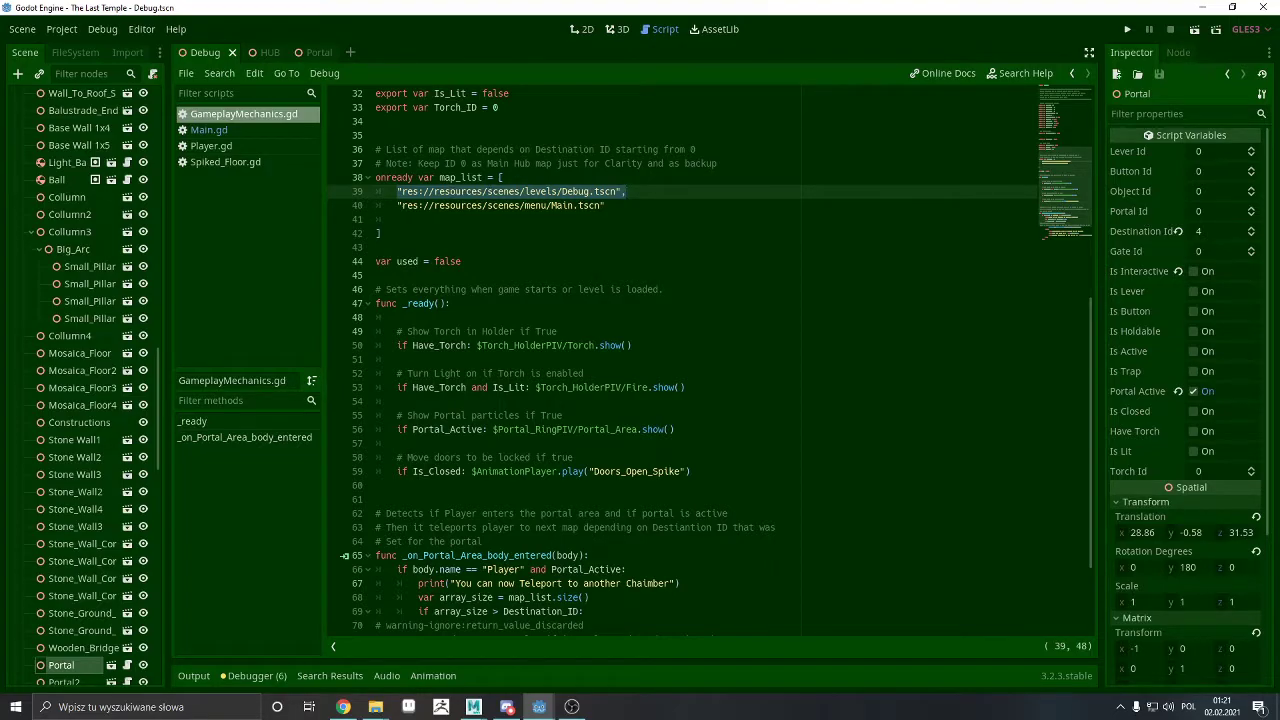
scroll(596, 262, down, 3)
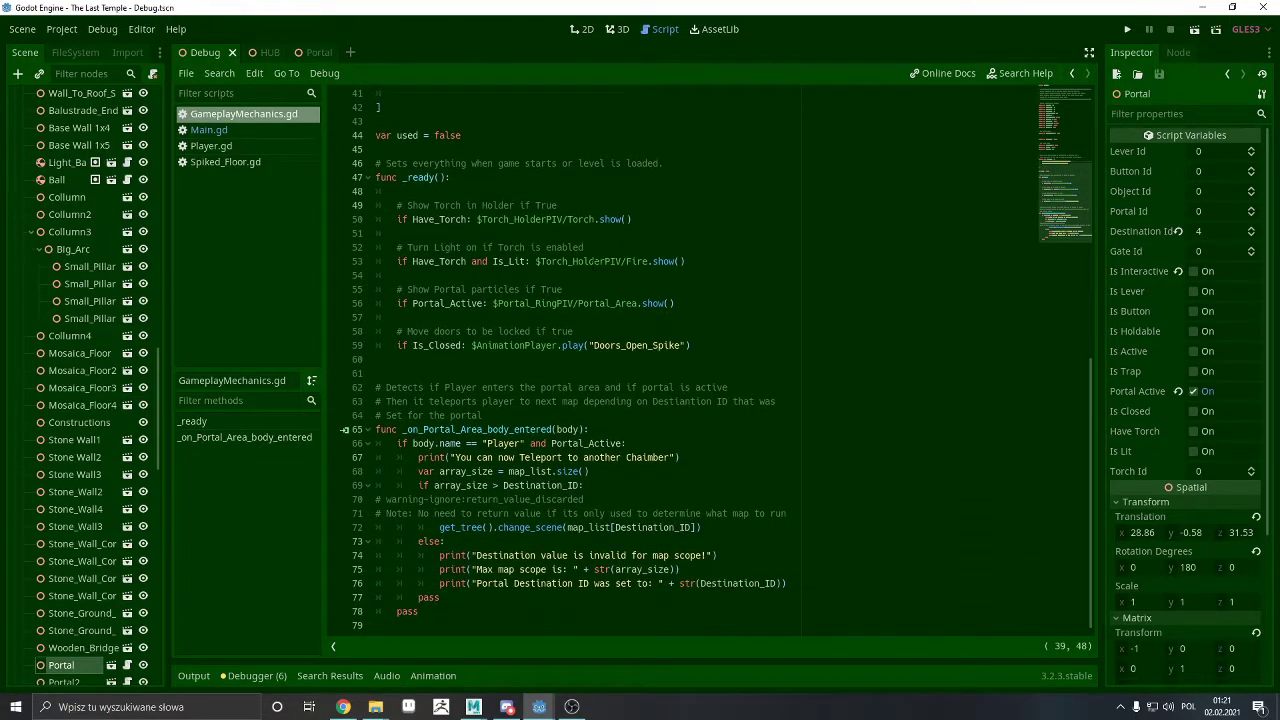
scroll(596, 262, up, 5)
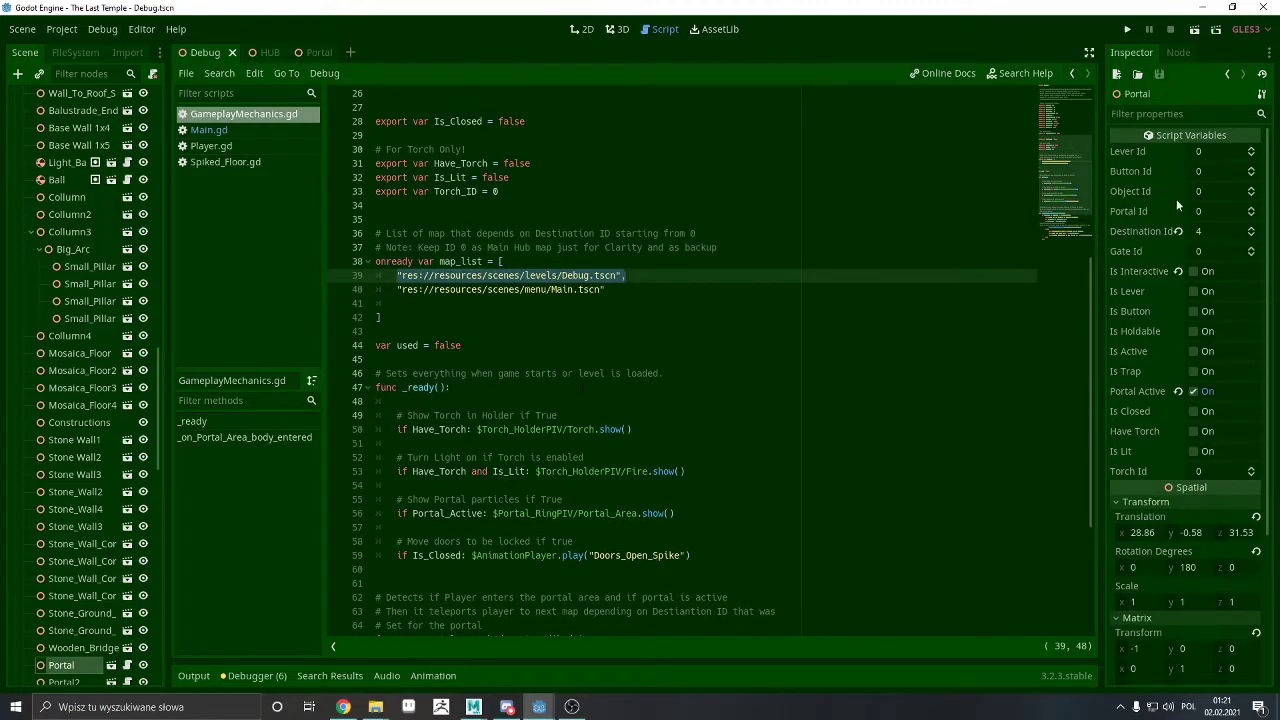
scroll(700, 360, down, 5)
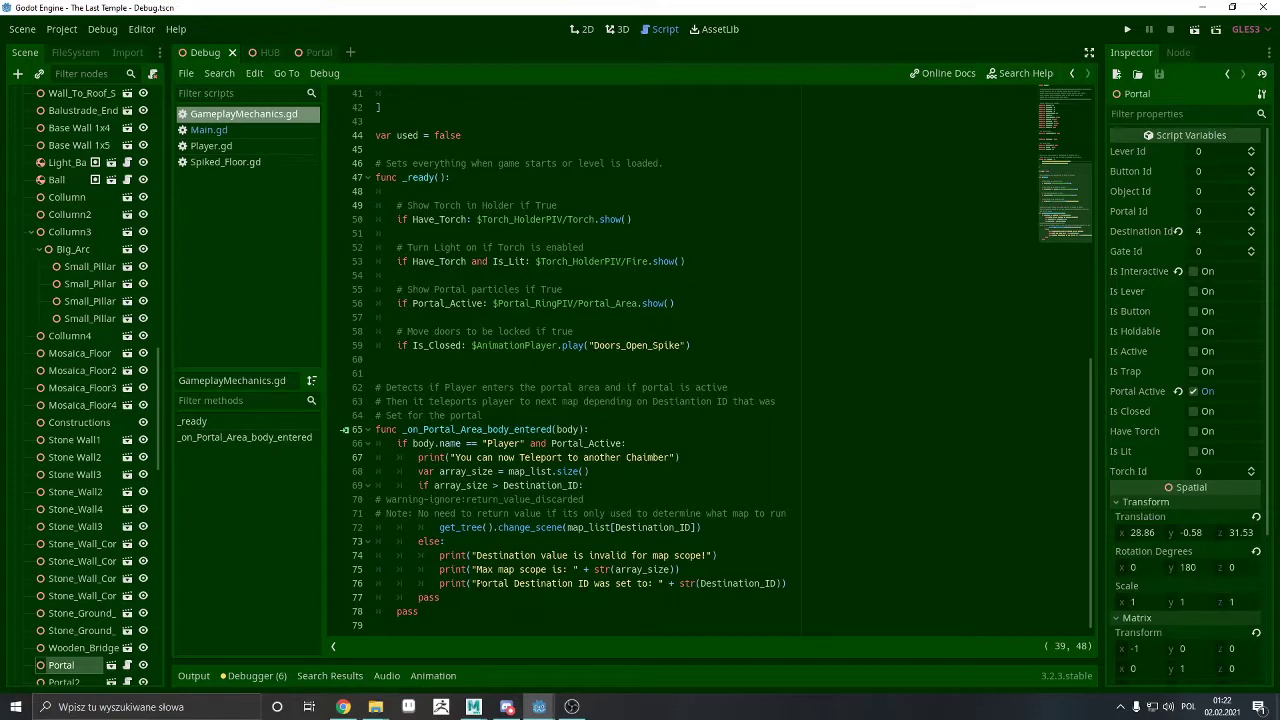
scroll(710, 360, up, 7)
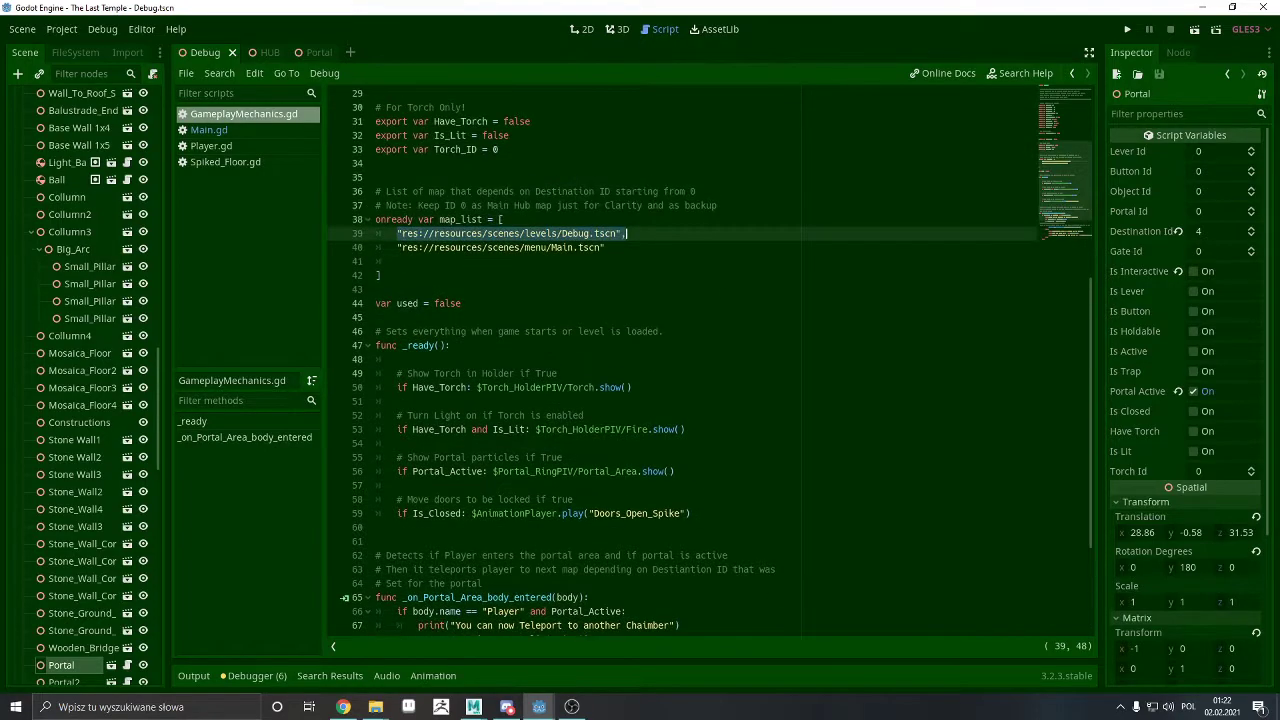
scroll(710, 360, down, 6)
scroll(710, 360, down, 2)
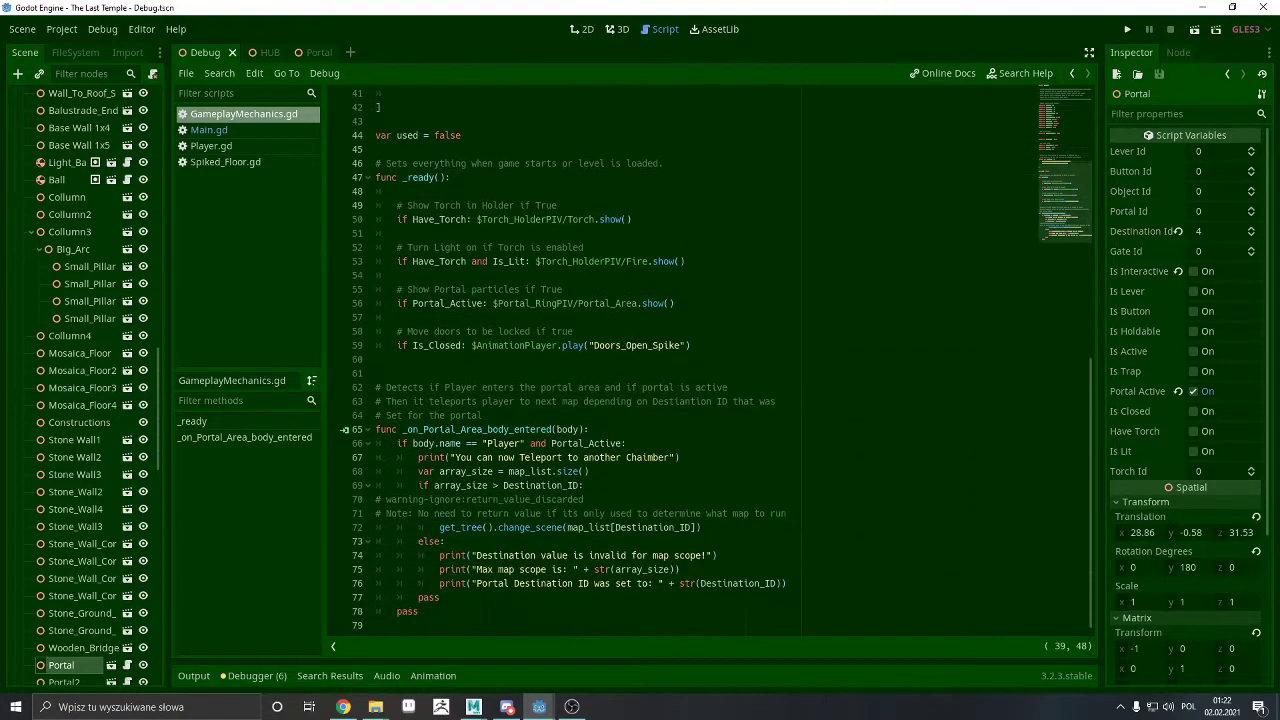
Review how get_tree().change_scene uses Destination_ID to pick a scene path such as Main.tscn from map_list
scroll(710, 360, up, 4)
scroll(710, 360, down, 3)
drag(439, 527, 610, 527)
scroll(610, 527, up, 4)
scroll(710, 360, down, 3)
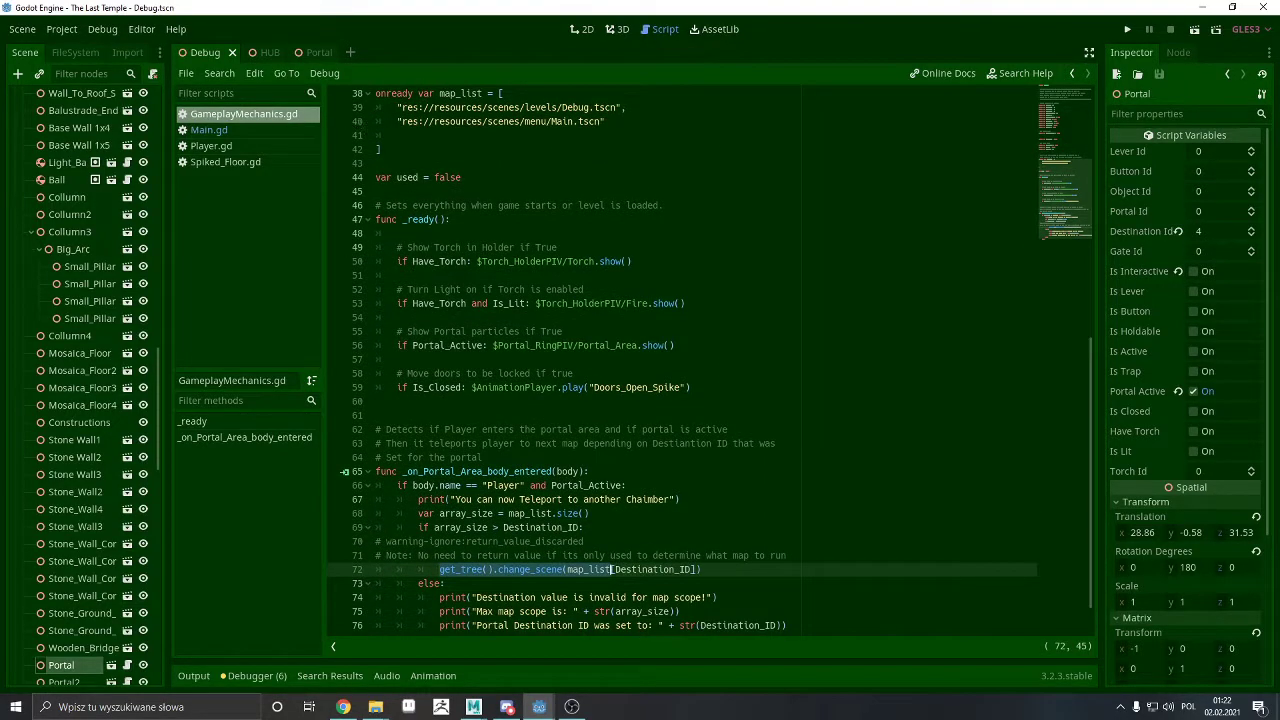
click(445, 121)
drag(614, 569, 694, 569)
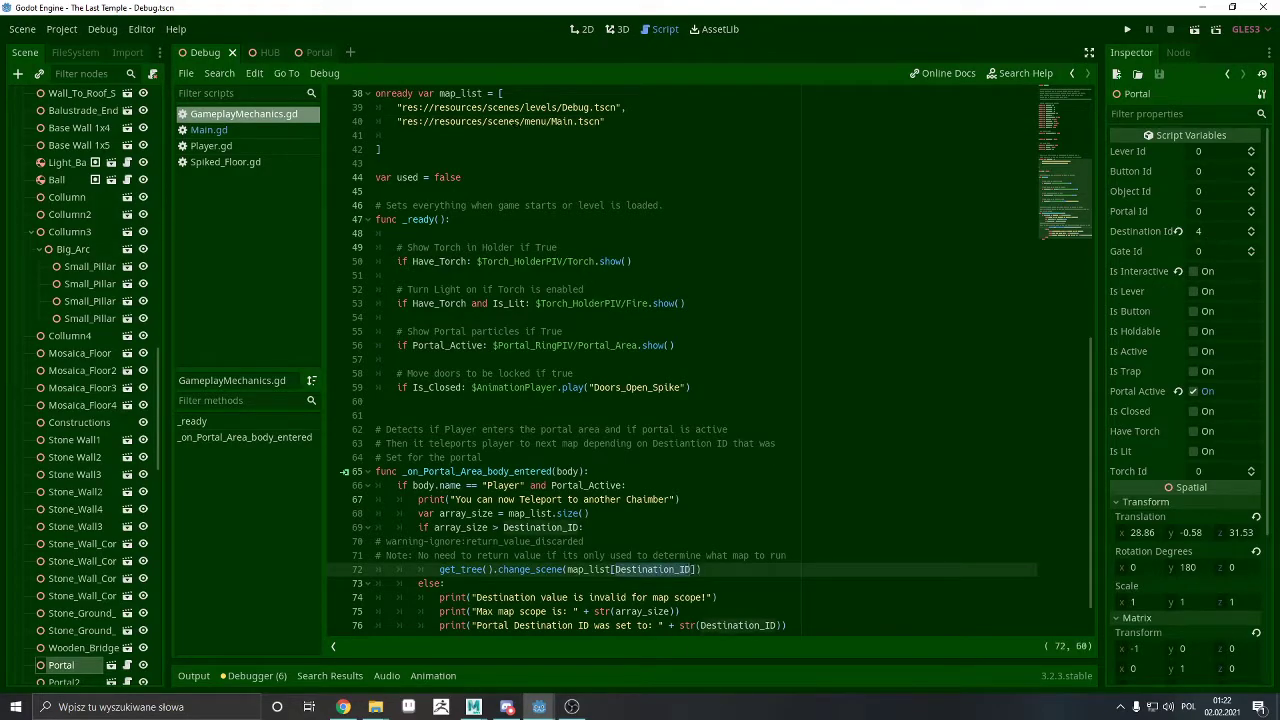
click(462, 121)
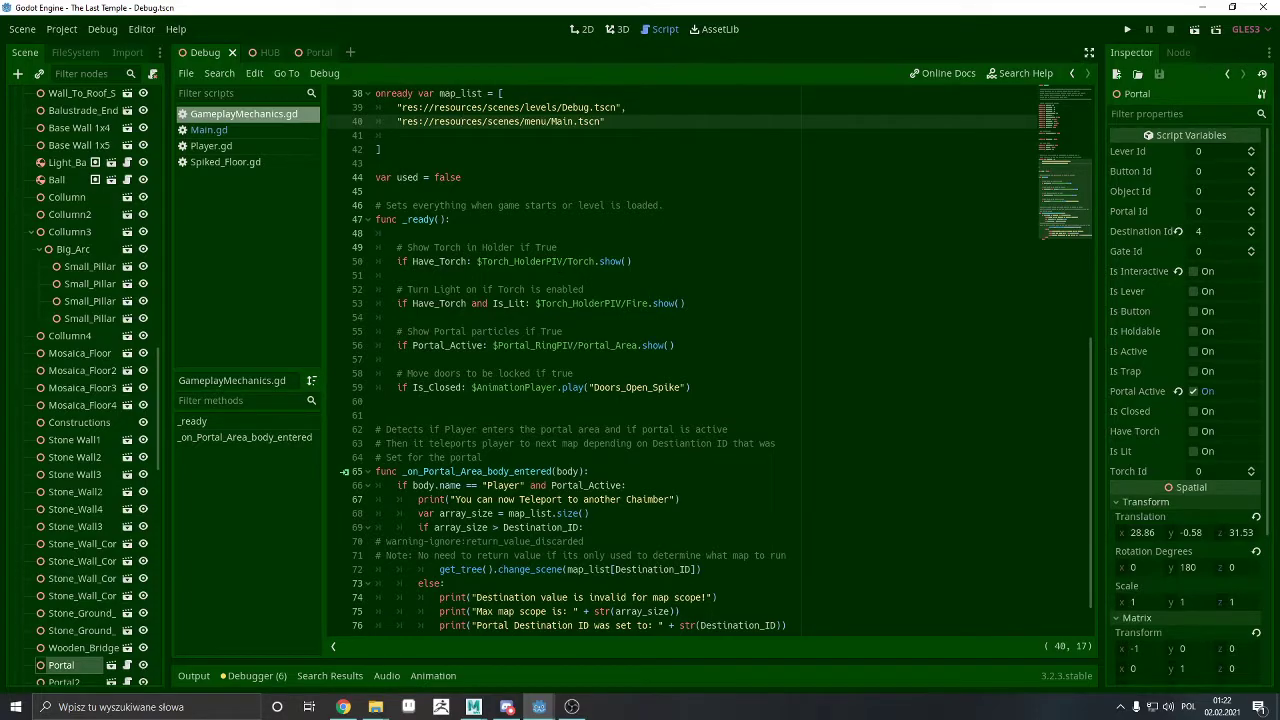
scroll(630, 155, up, 7)
scroll(668, 170, down, 8)
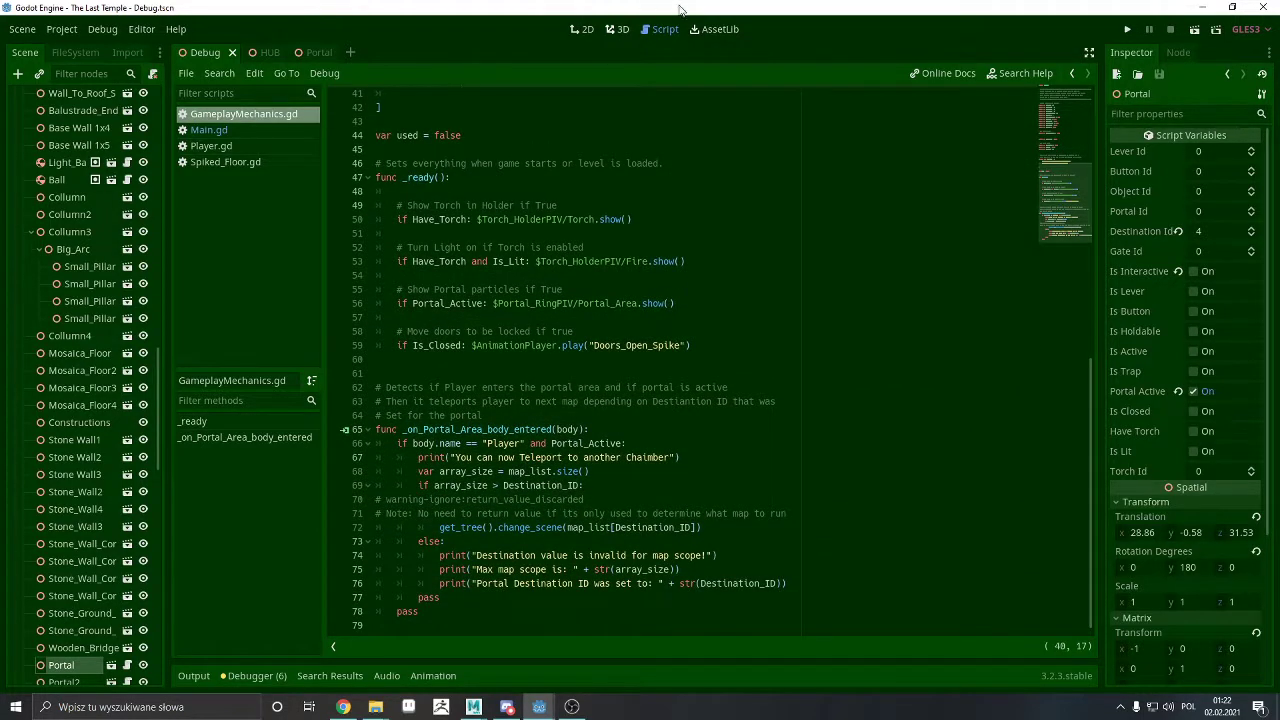
Switch from the script to the Debug scene's 3D view and run the current scene
click(586, 30)
click(619, 30)
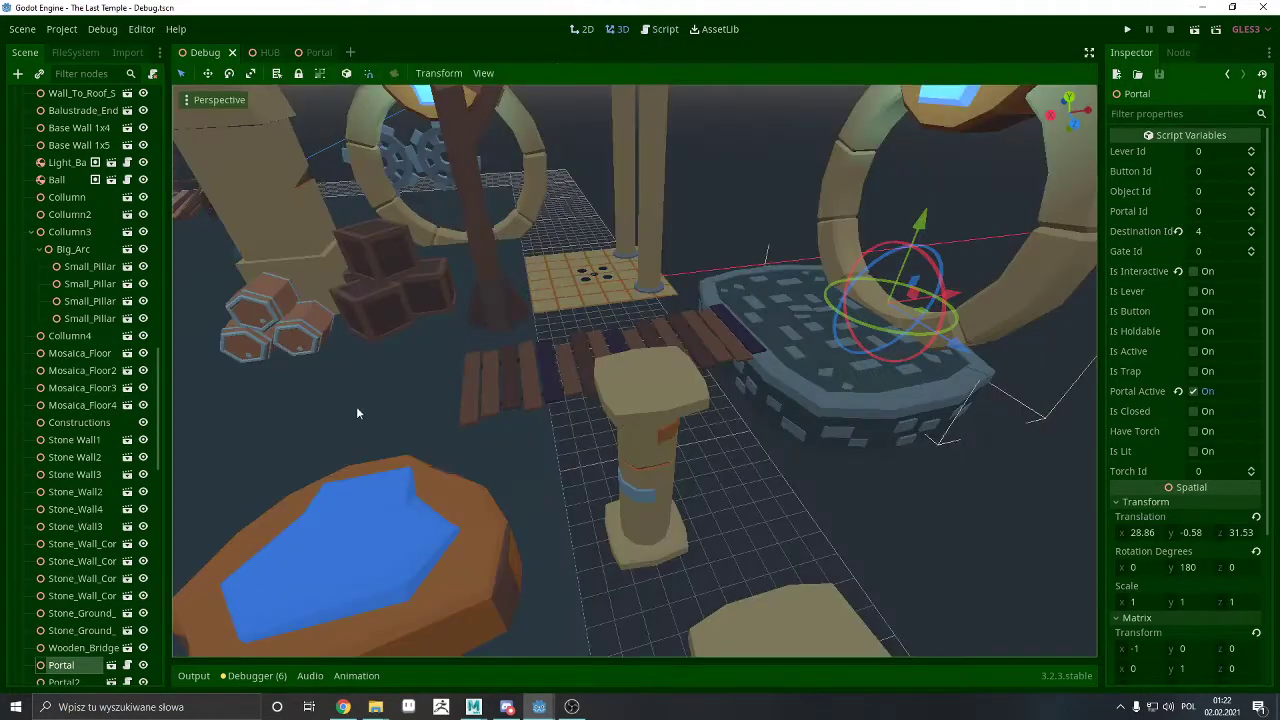
click(1194, 29)
Switch to OBS, show the game capture source, return to The Last Temple's game window and make it fullscreen
click(571, 707)
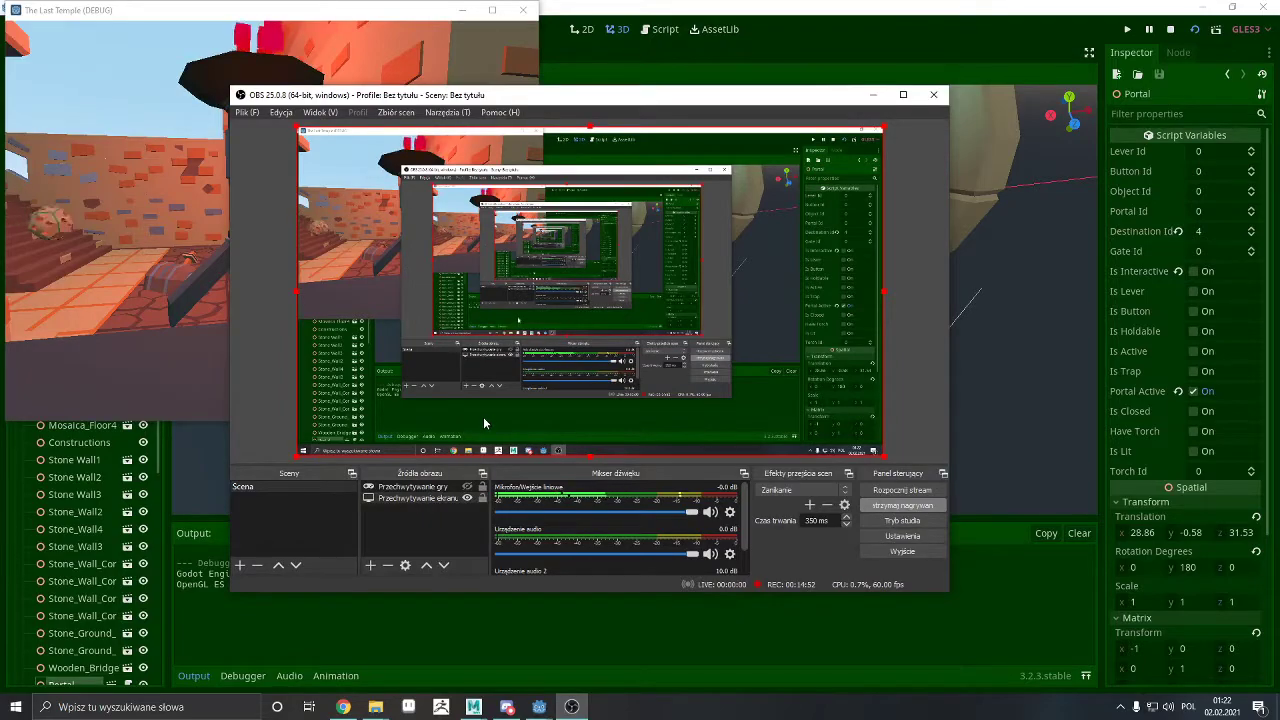
key(alt+Tab)
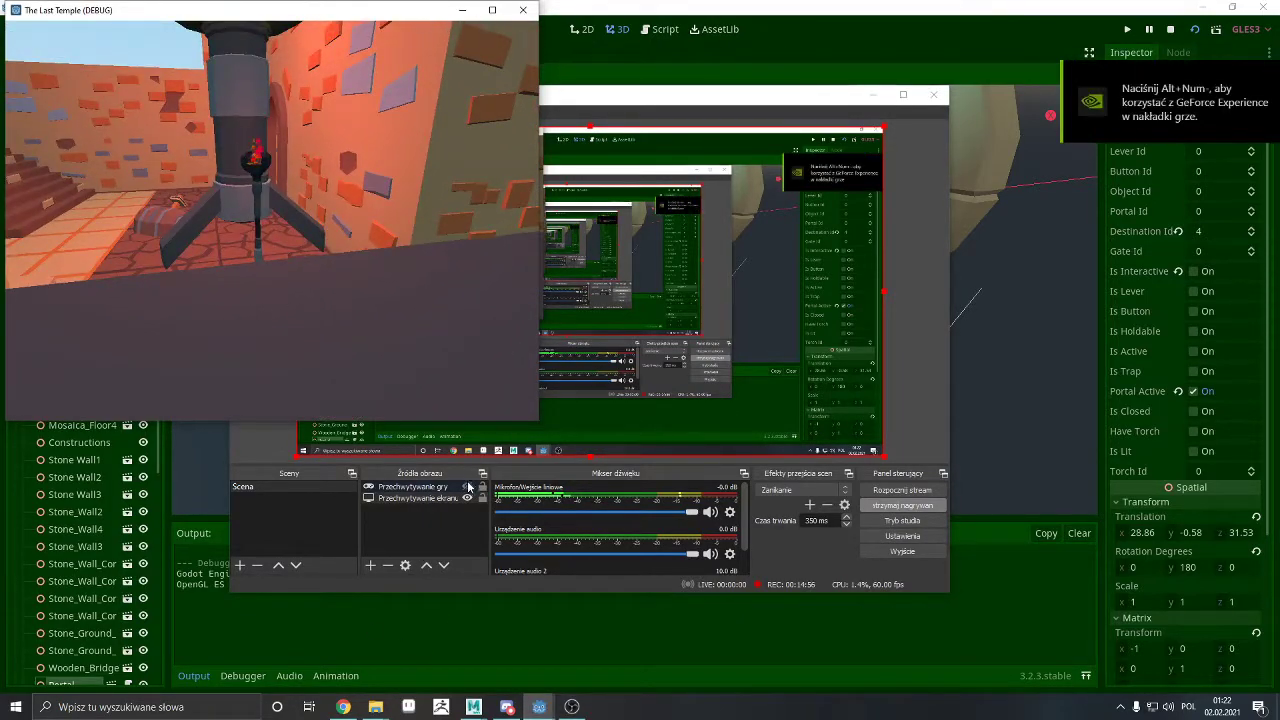
click(426, 433)
click(93, 104)
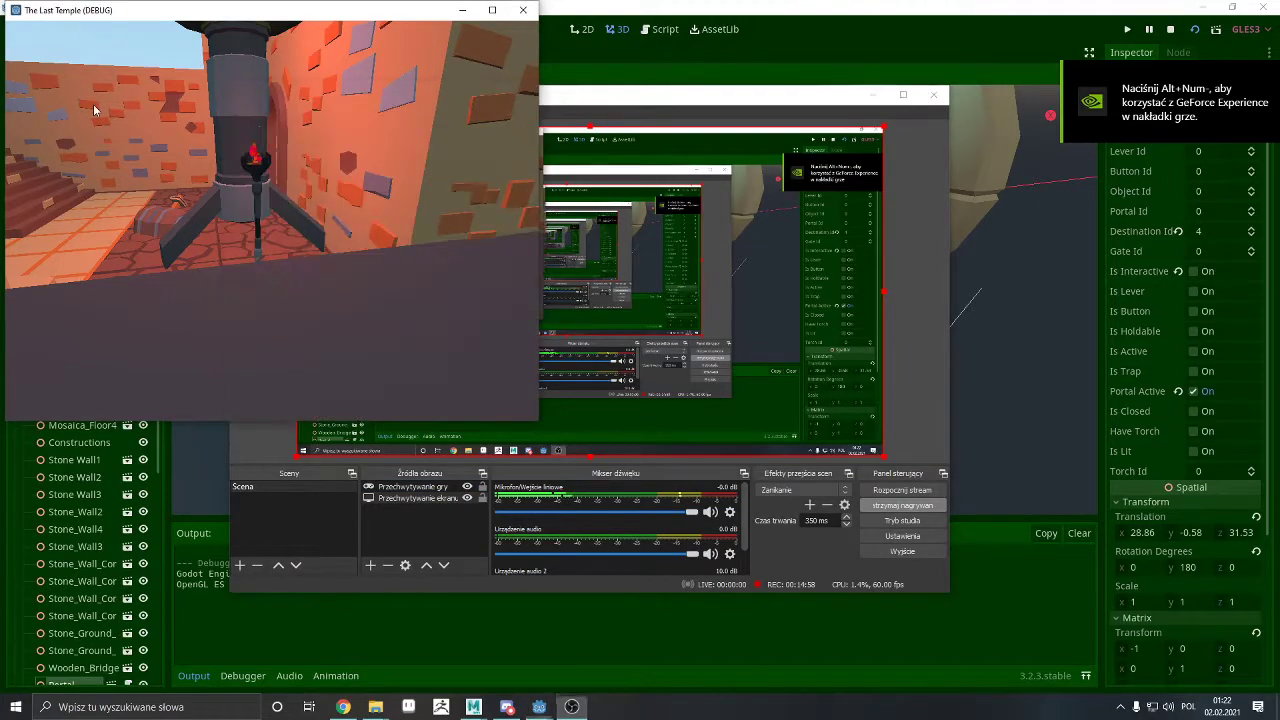
key(F11)
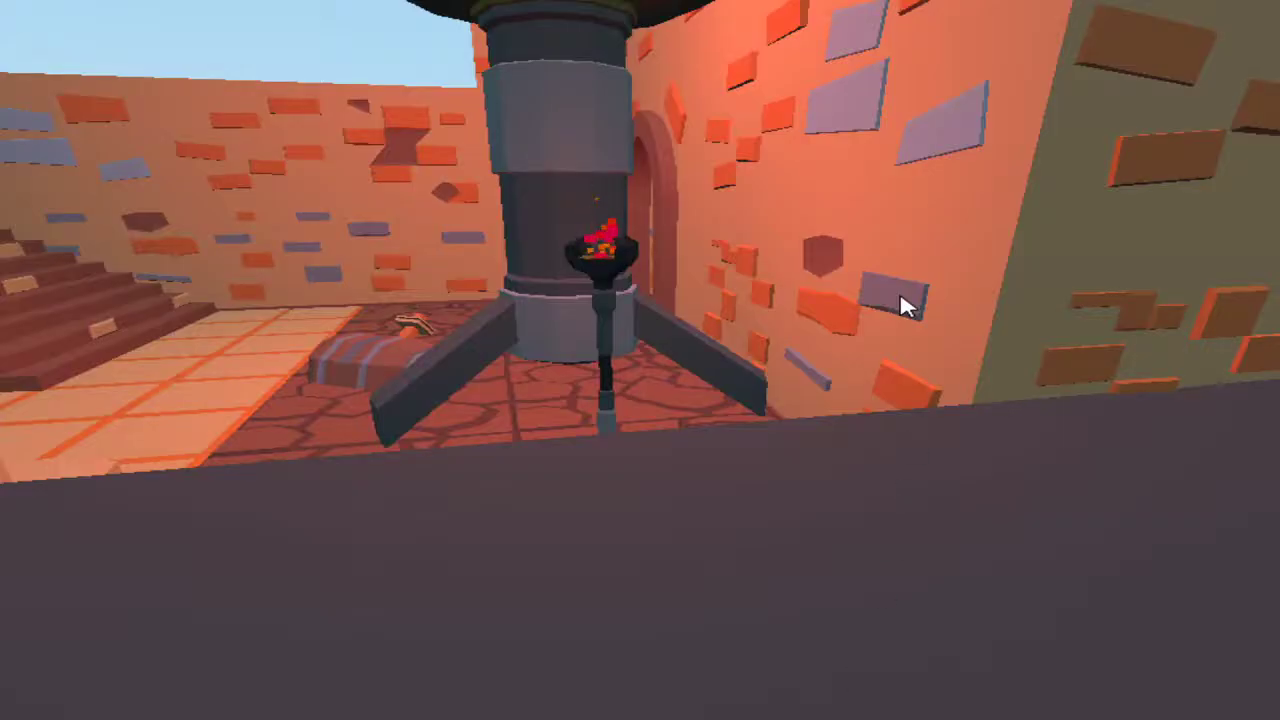
Walk through the running level and over the wooden bridge into the active portal to test Destination Id 4
click(539, 233)
key(w)
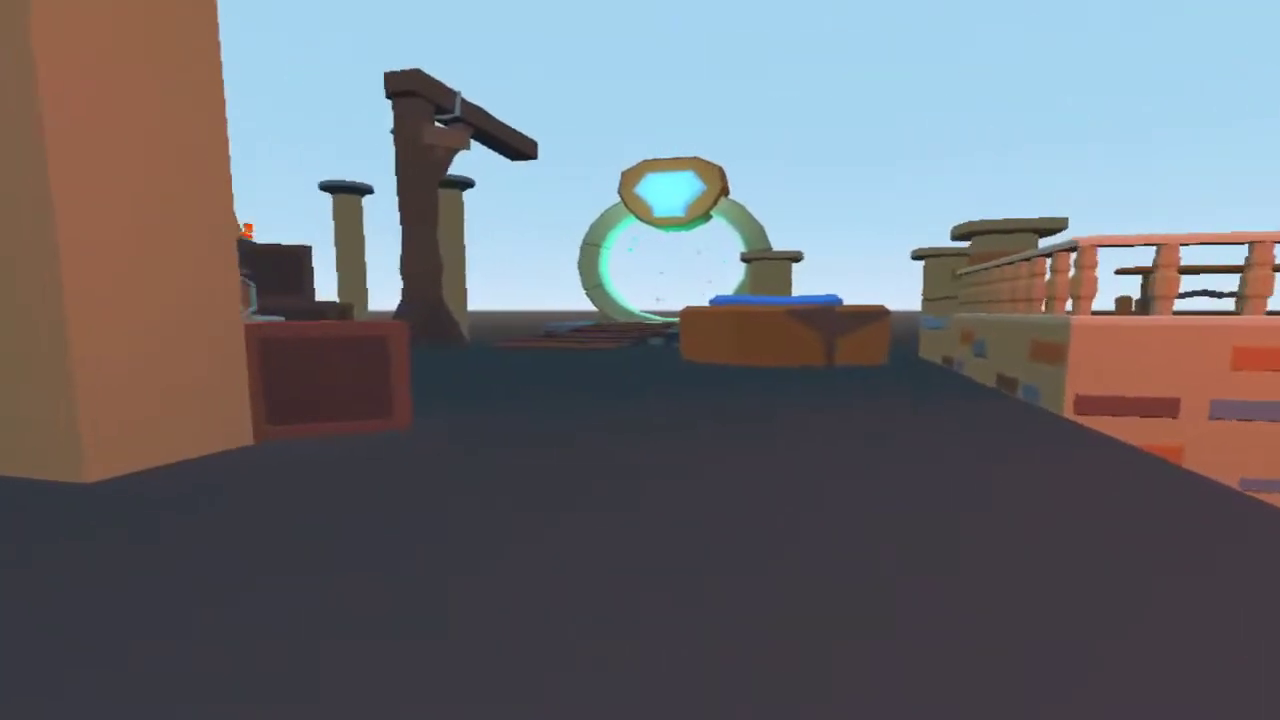
key(w)
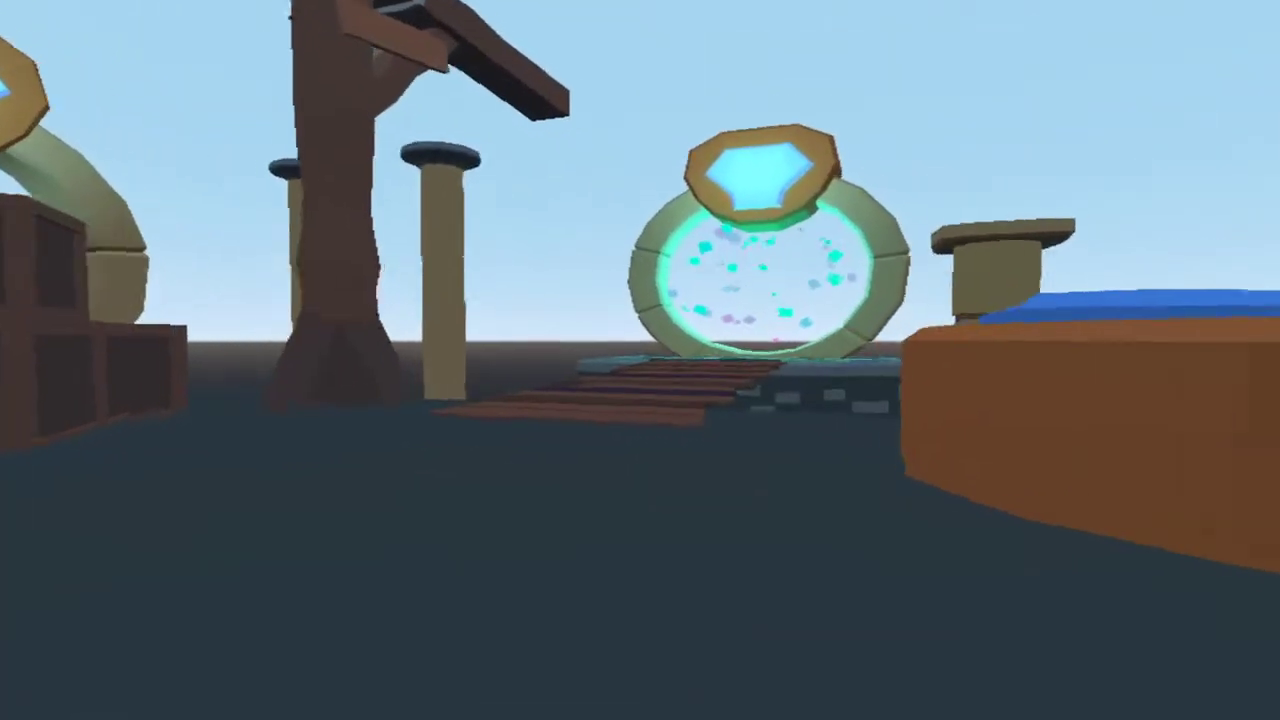
key(w)
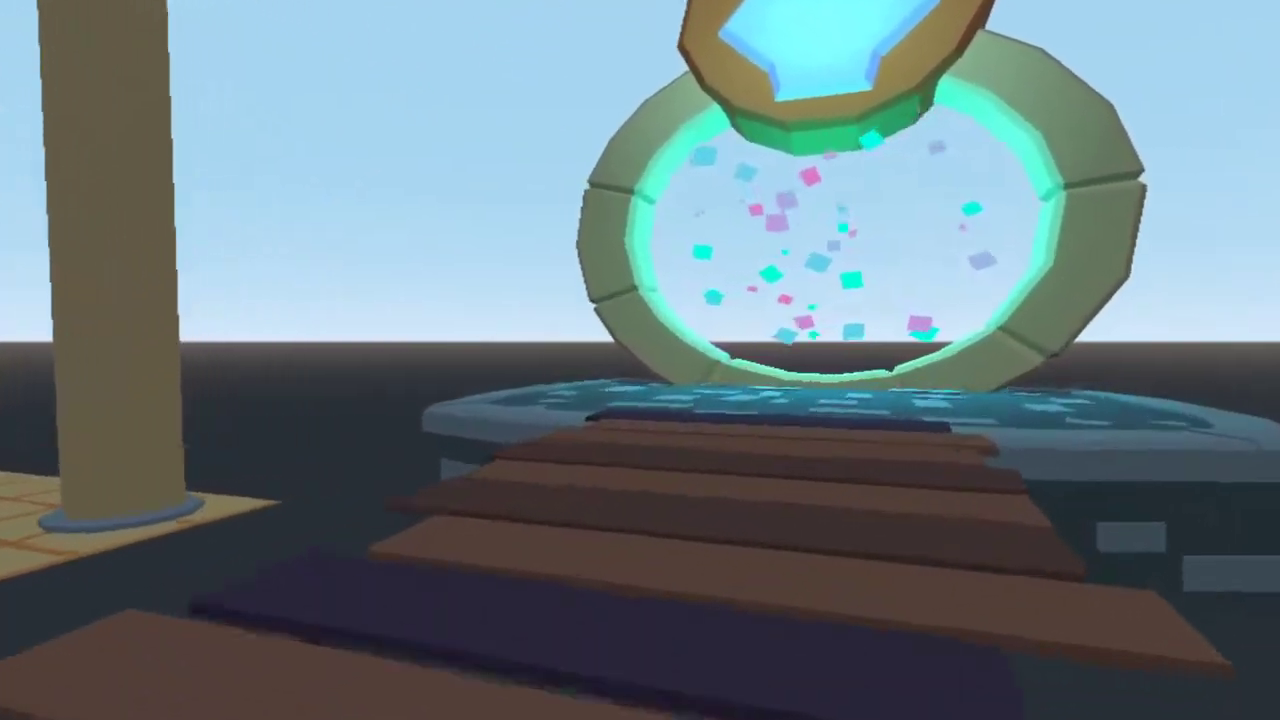
key(w)
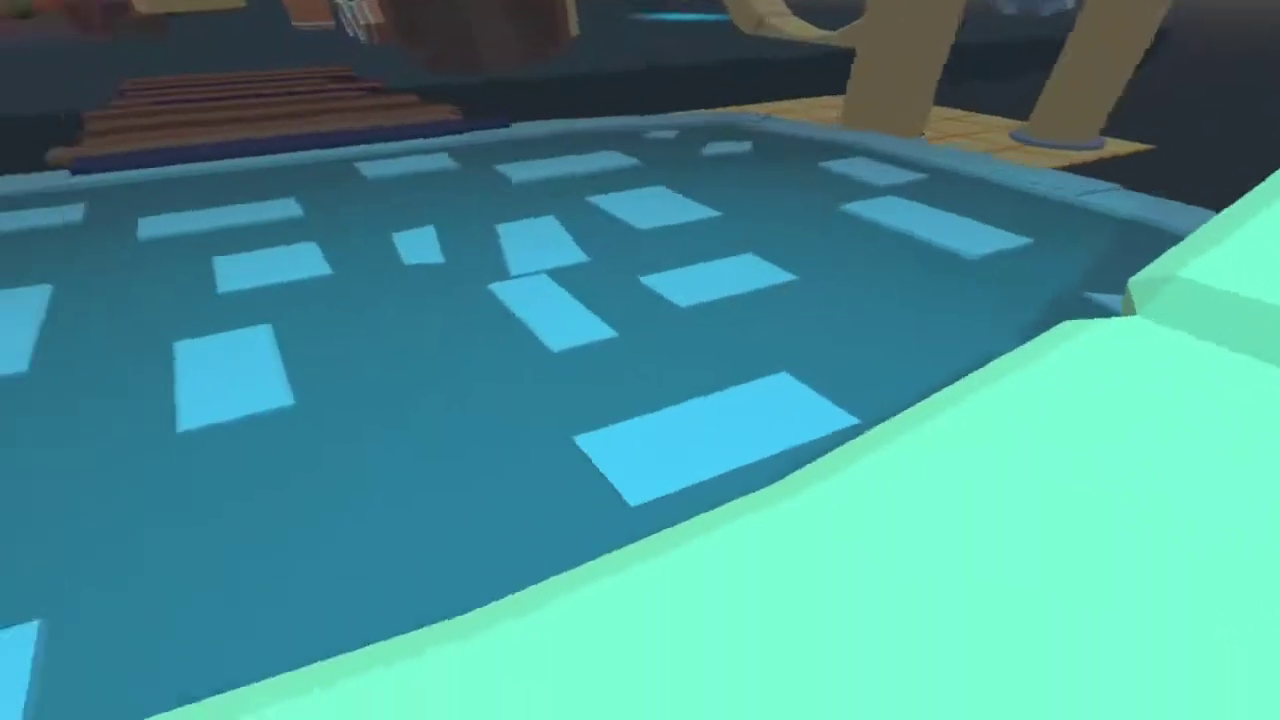
key(w)
key(w)
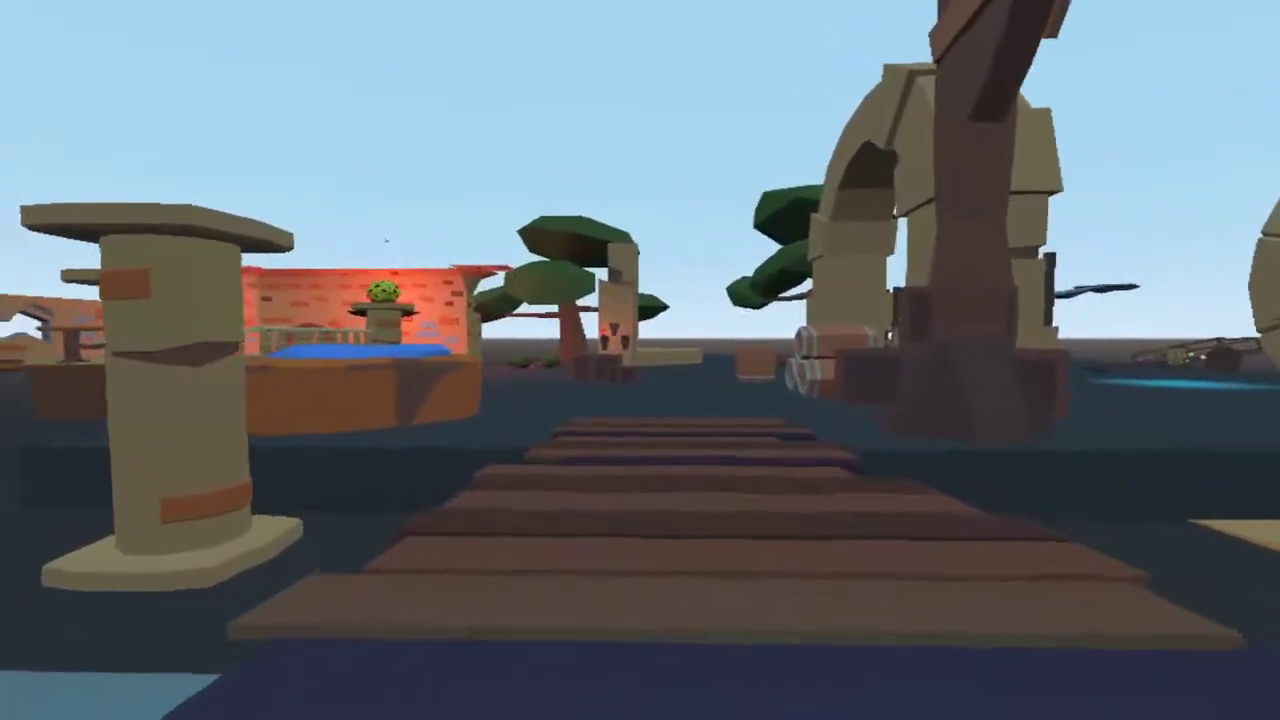
Walk back over the bridge toward the crates and trees, release the mouse and close the game
key(w)
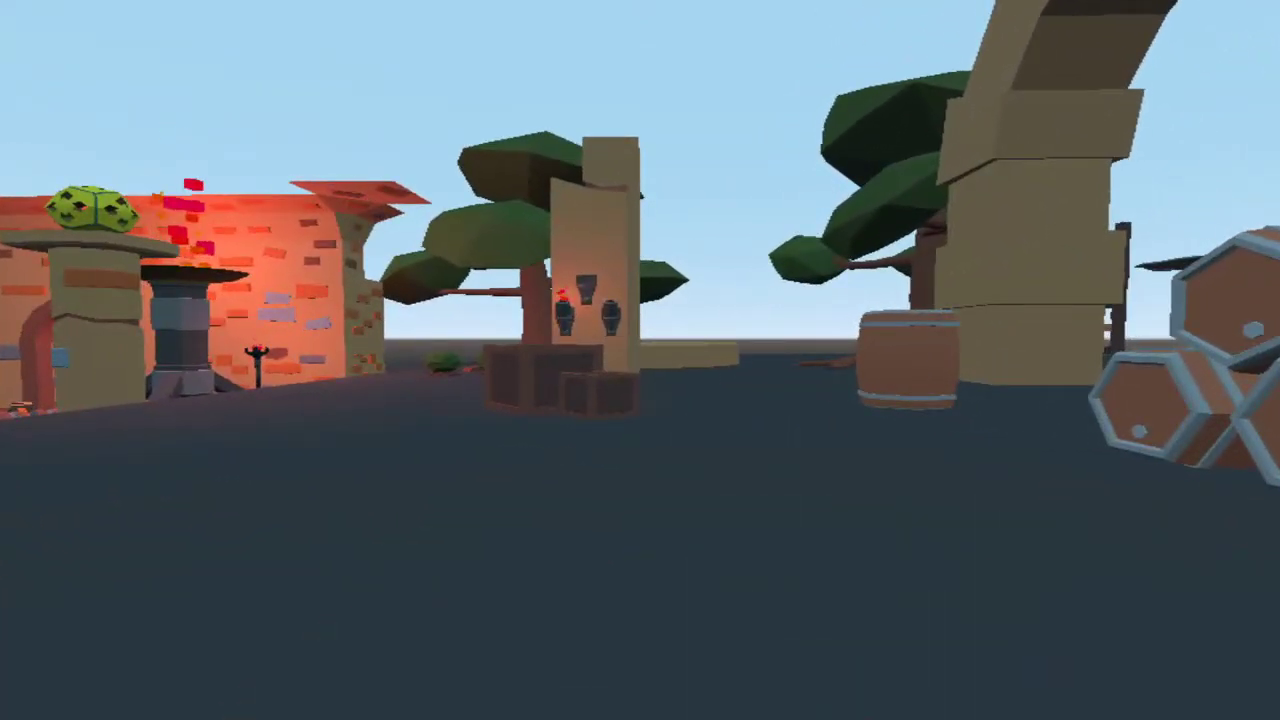
key(w)
key(w)
key(Escape)
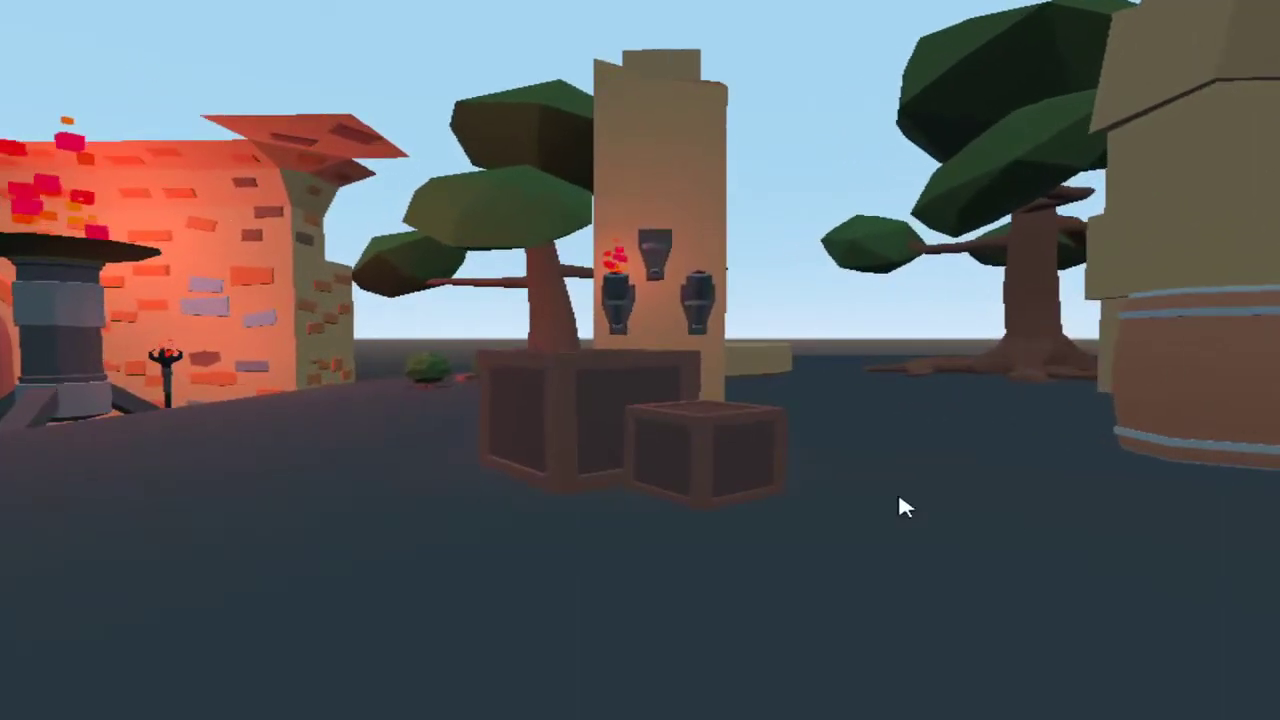
click(517, 12)
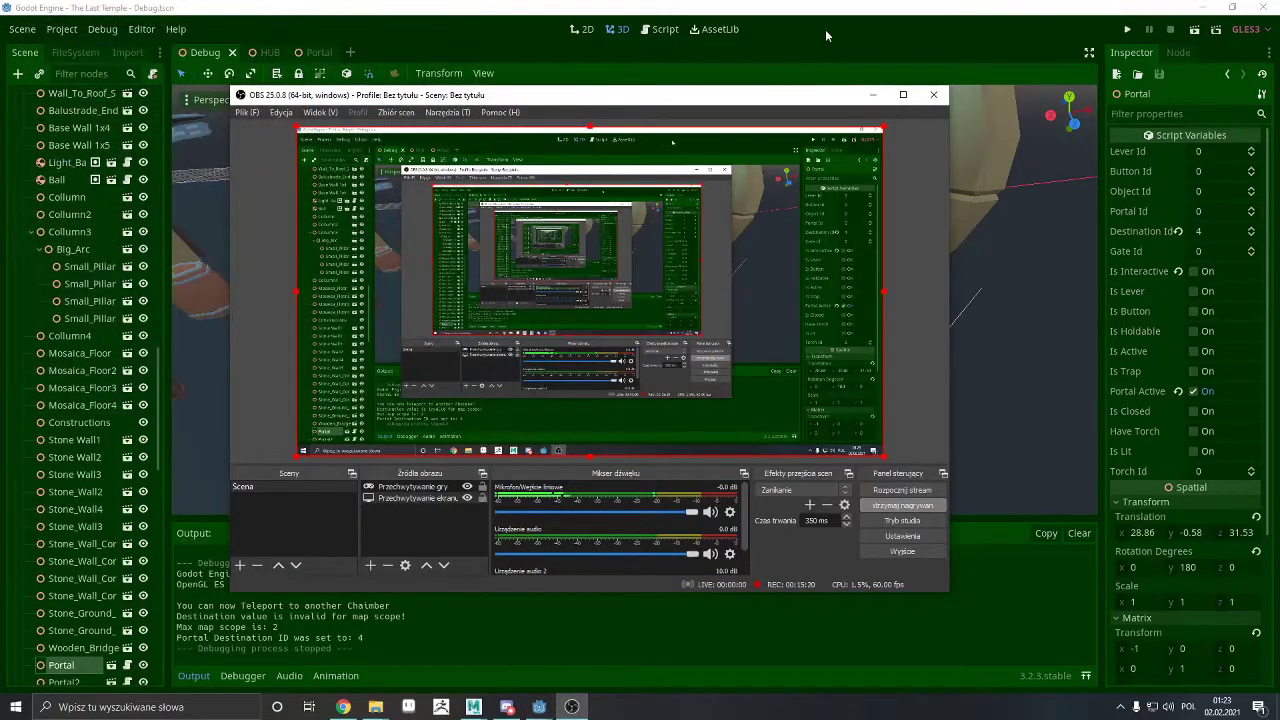
Set the Portal node's Destination Id to 1 in the Debug scene, keep the node selected and save the scene
click(827, 28)
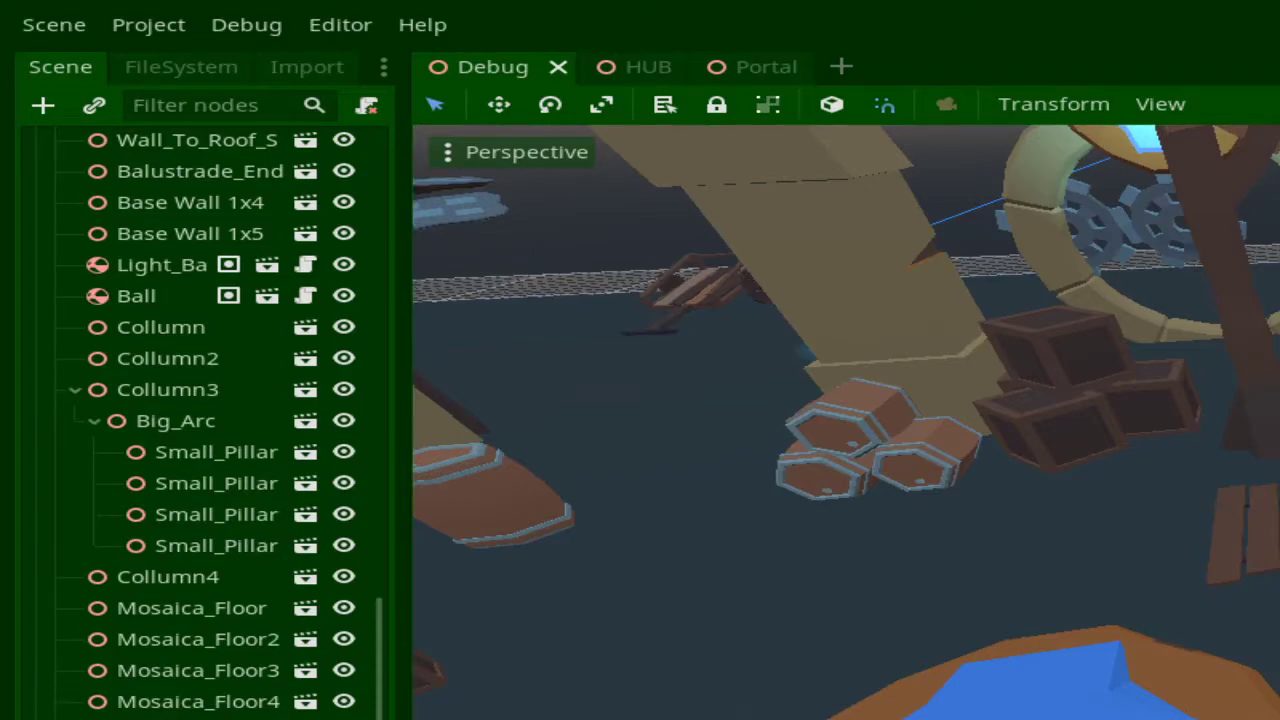
key(Return)
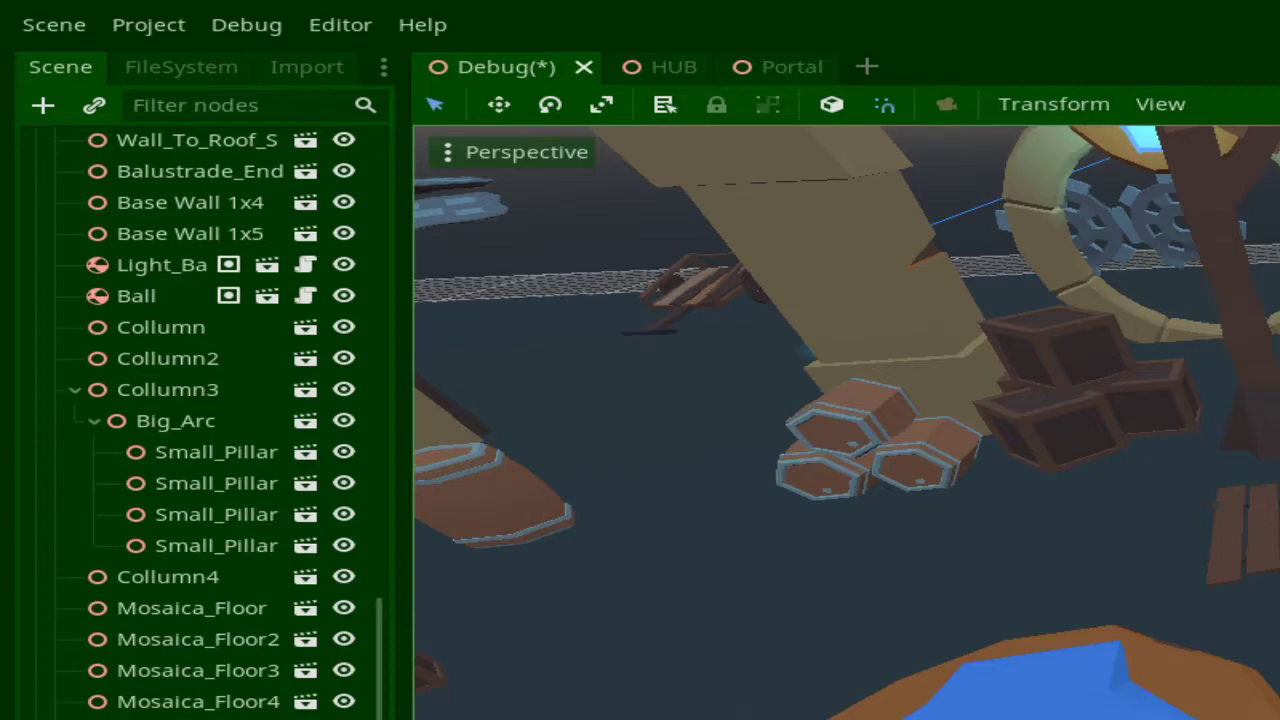
key(ctrl+z)
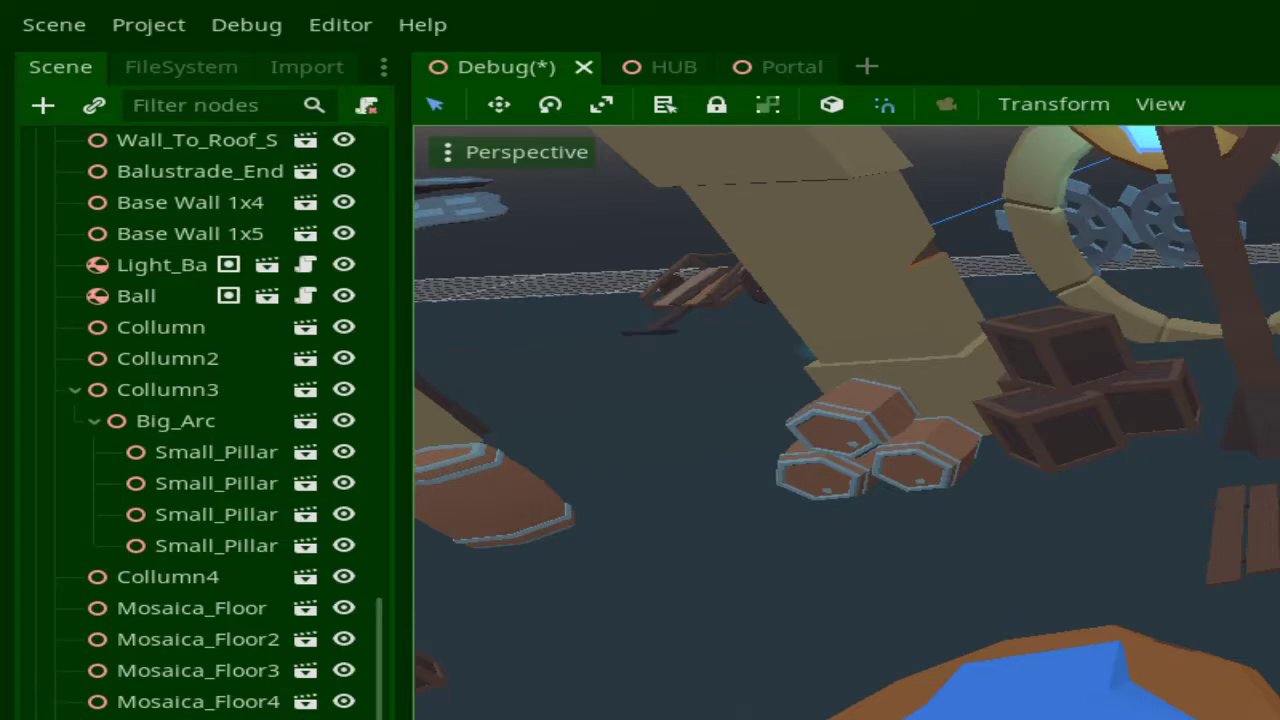
key(ctrl+s)
Run the game and walk over the bridge into the portal to test the teleport with Destination Id 1
key(F5)
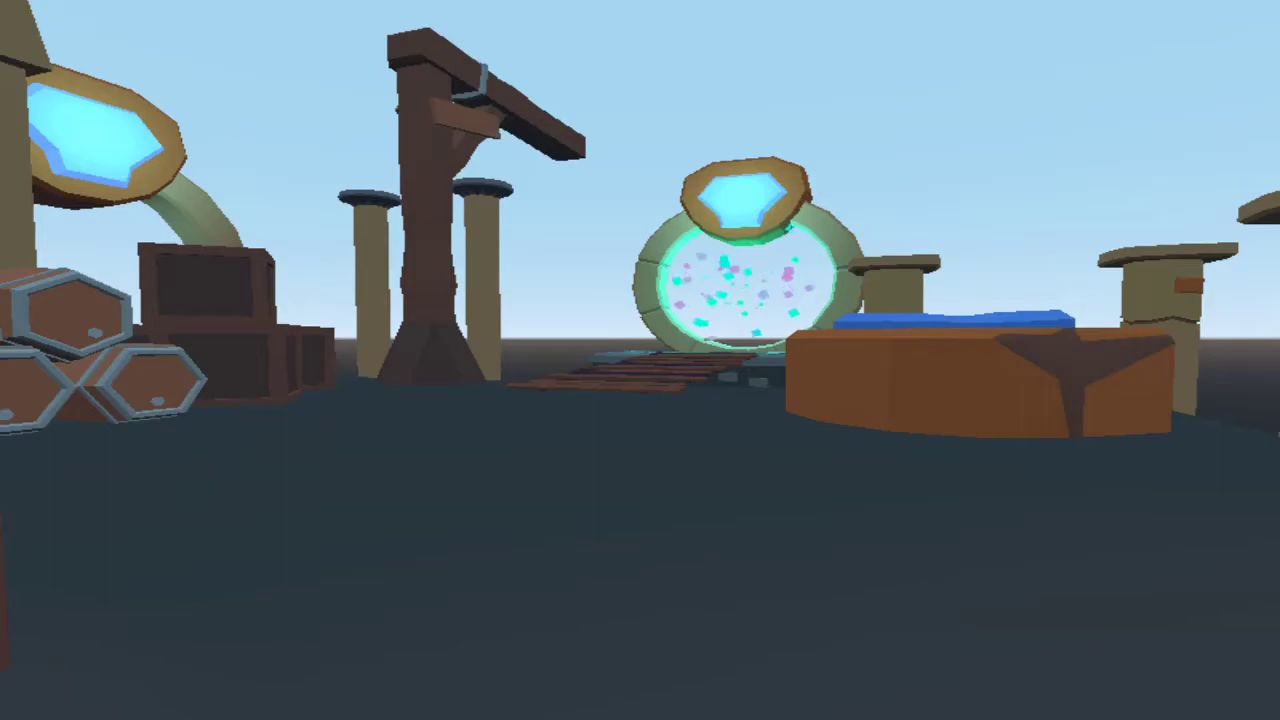
key(w)
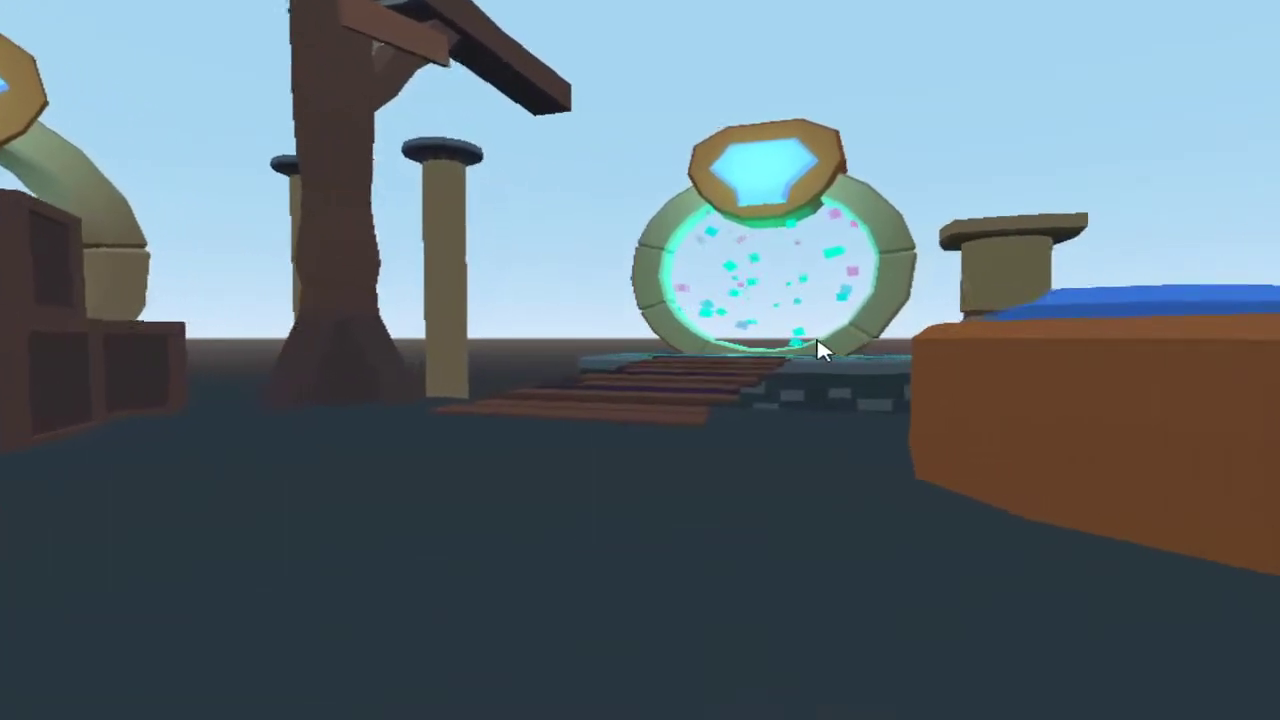
key(w)
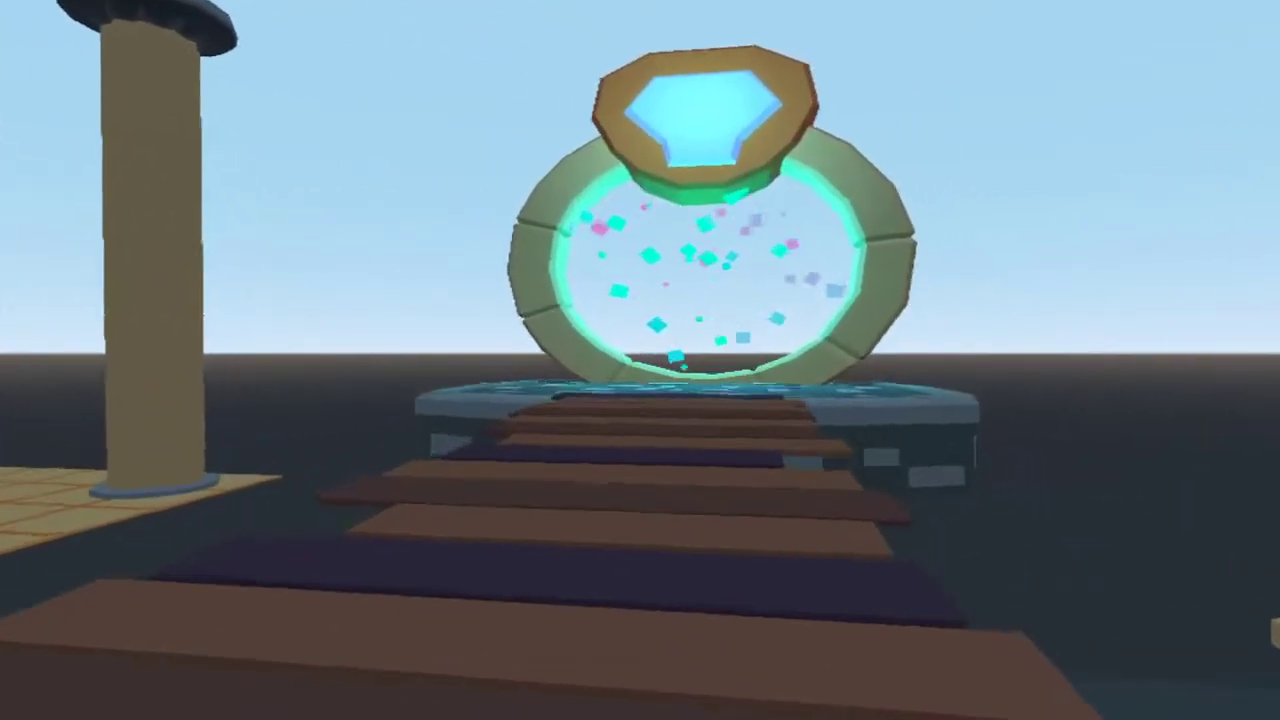
key(w)
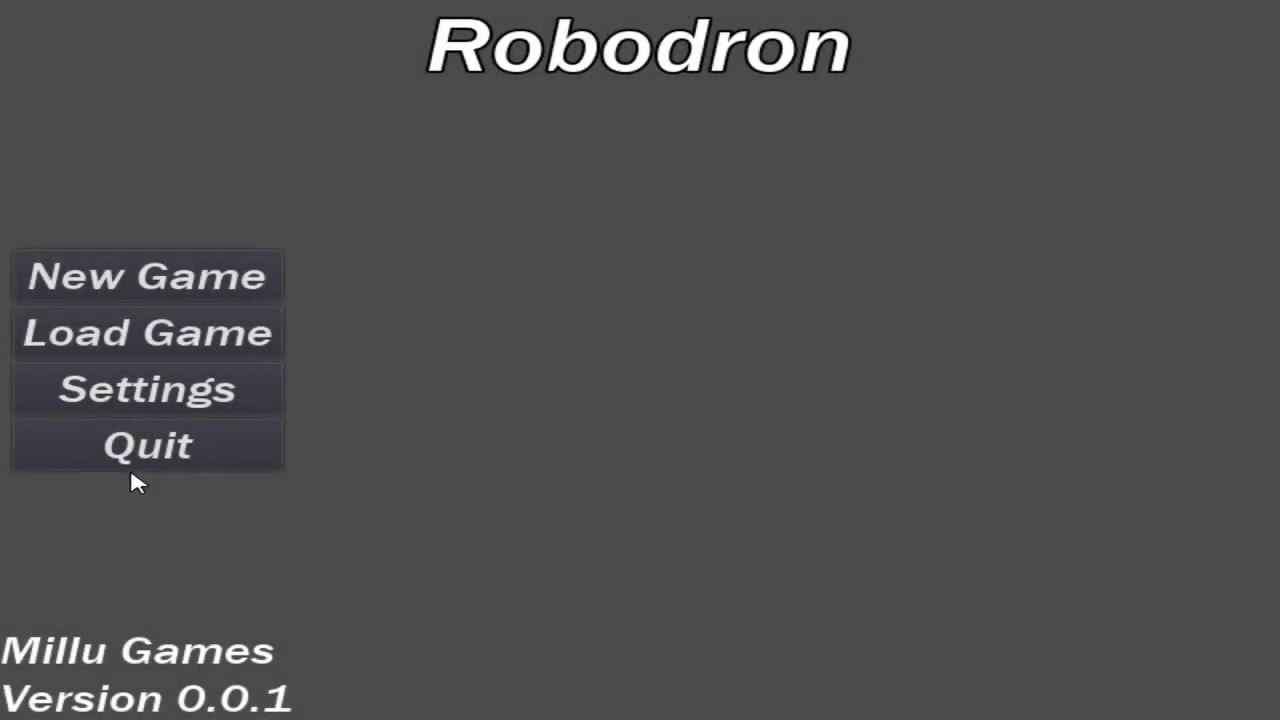
Quit the game from its main menu, hide the game capture source in OBS and minimize OBS
click(195, 448)
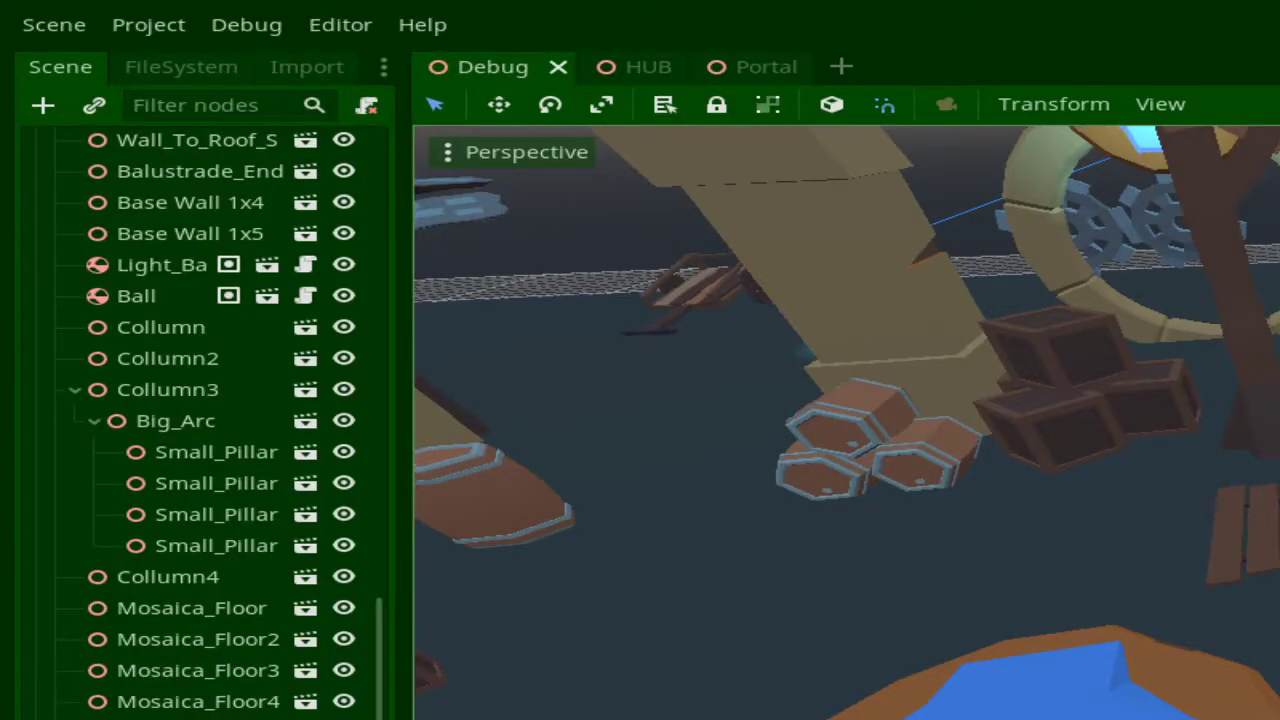
click(466, 487)
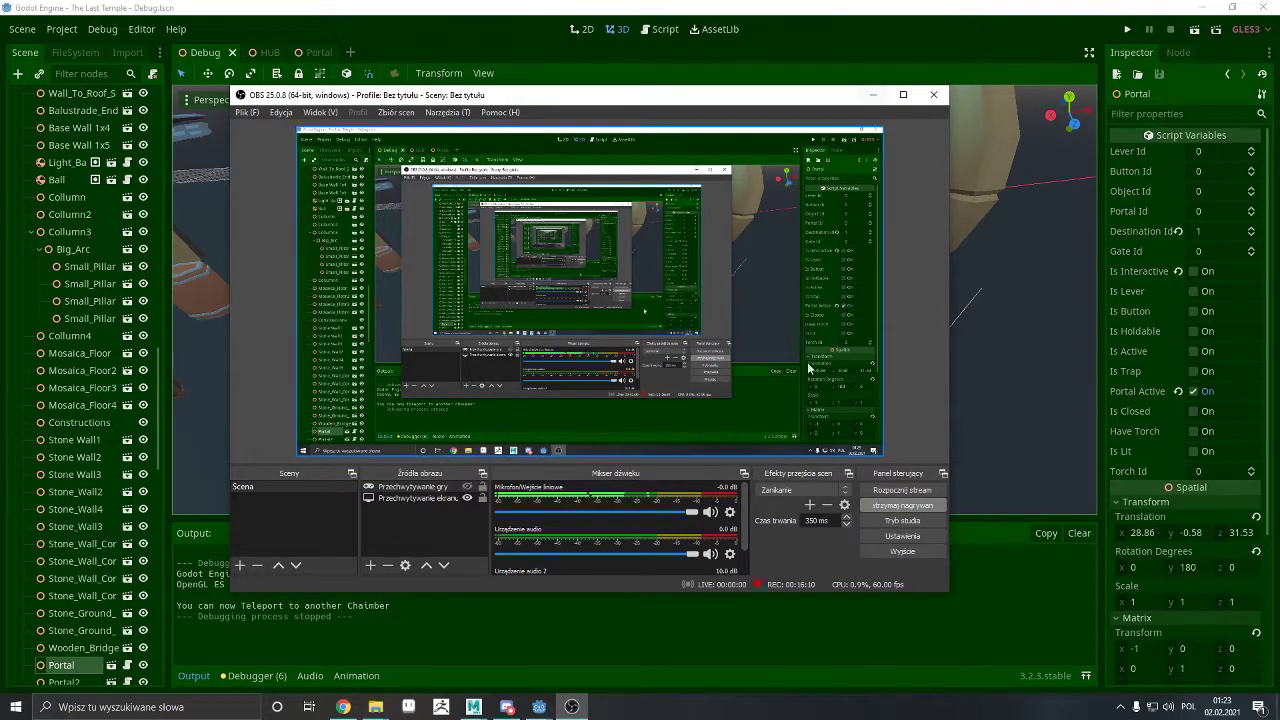
click(872, 94)
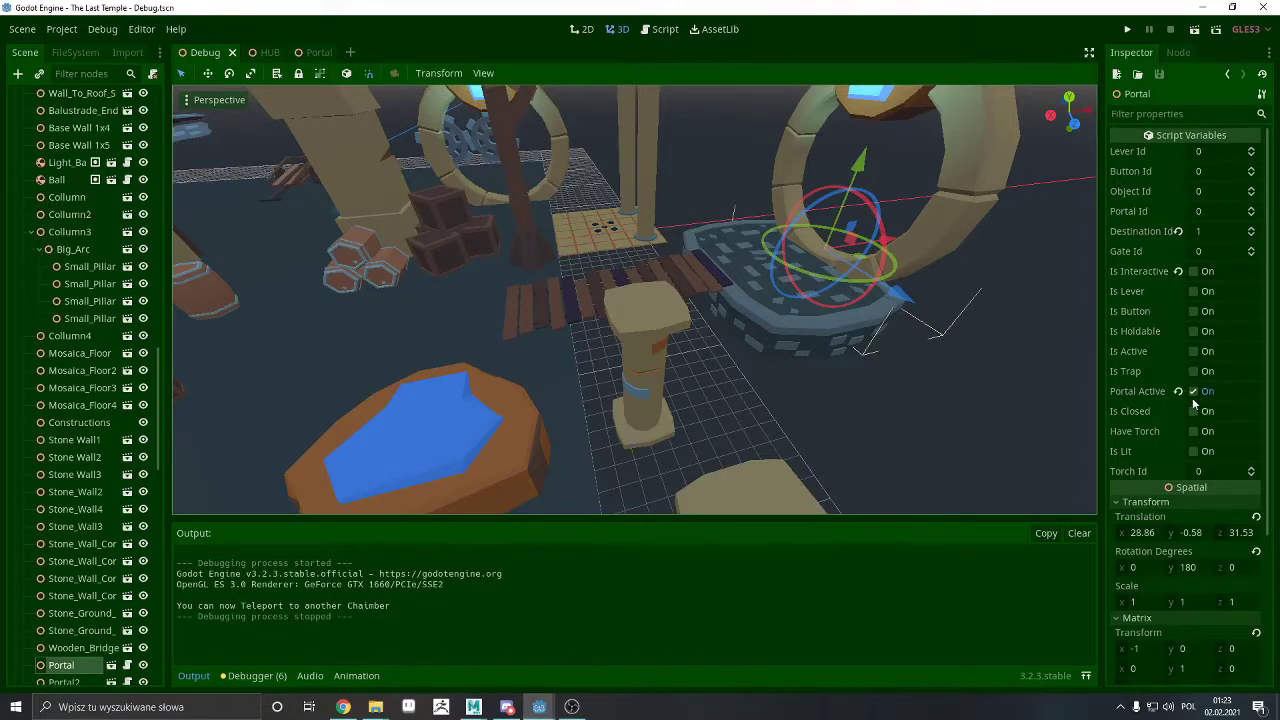
Set the Portal node's Destination Id to 4 and deselect the node in the 3D view
click(1220, 233)
text(5)
key(BackSpace)
text(4)
click(1041, 351)
click(903, 260)
click(995, 415)
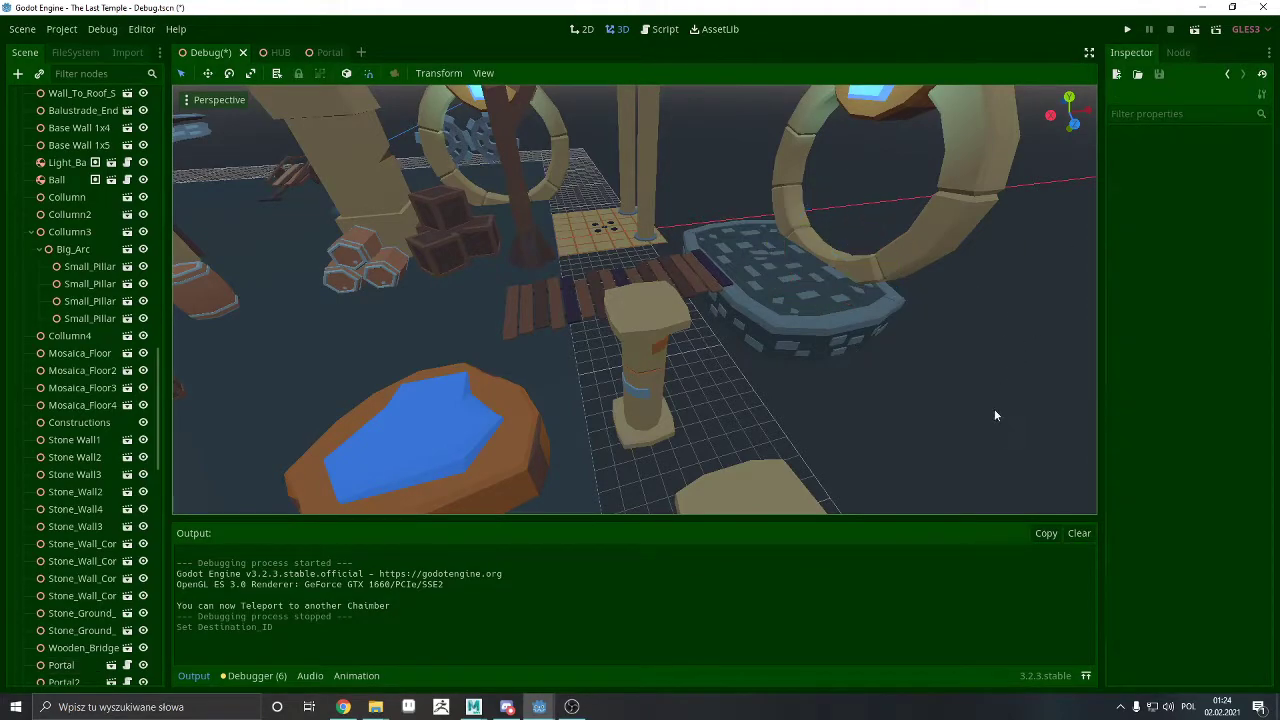
Review the Debug.tscn and Main.tscn entries of the map_list array in GameplayMechanics.gd
click(652, 30)
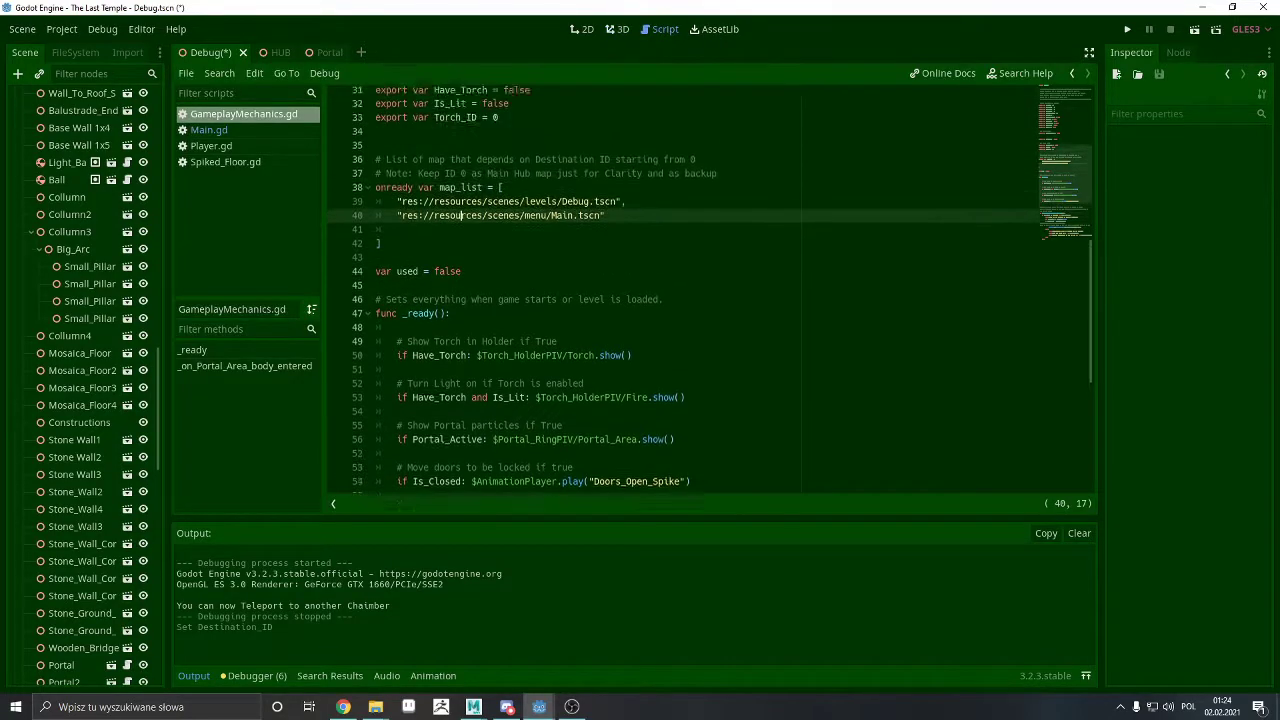
drag(627, 289, 397, 289)
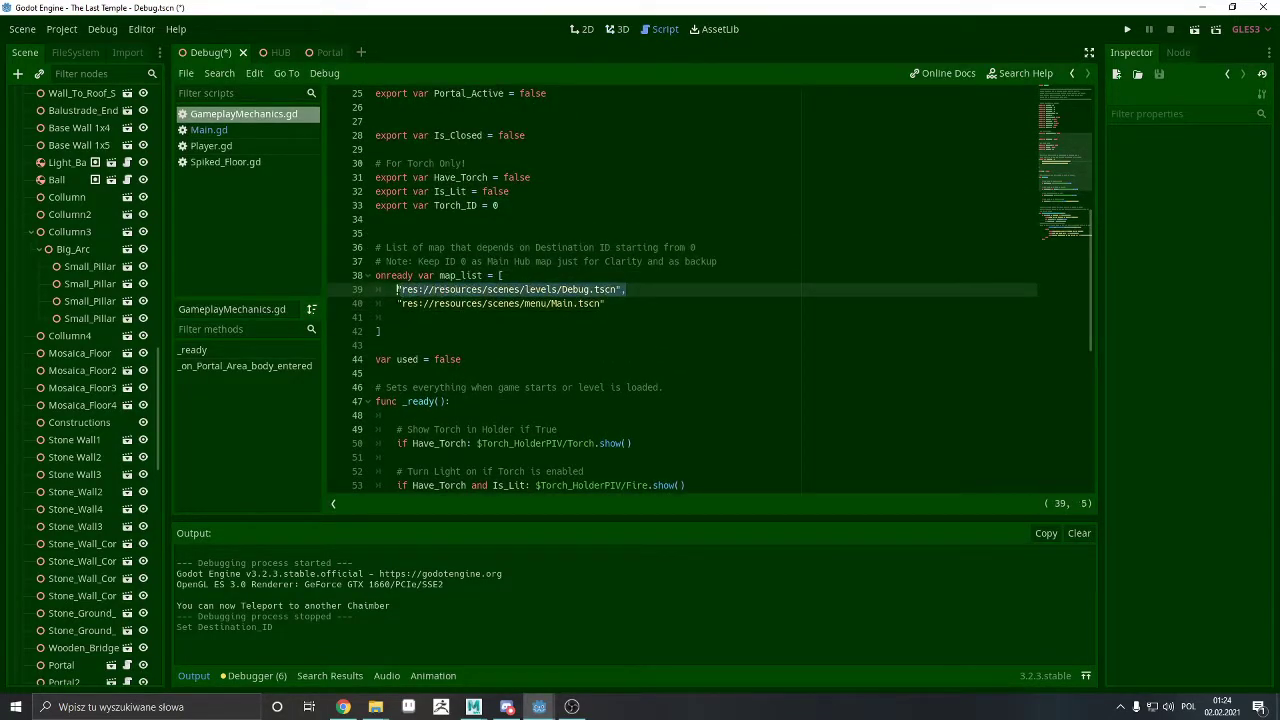
drag(605, 303, 397, 303)
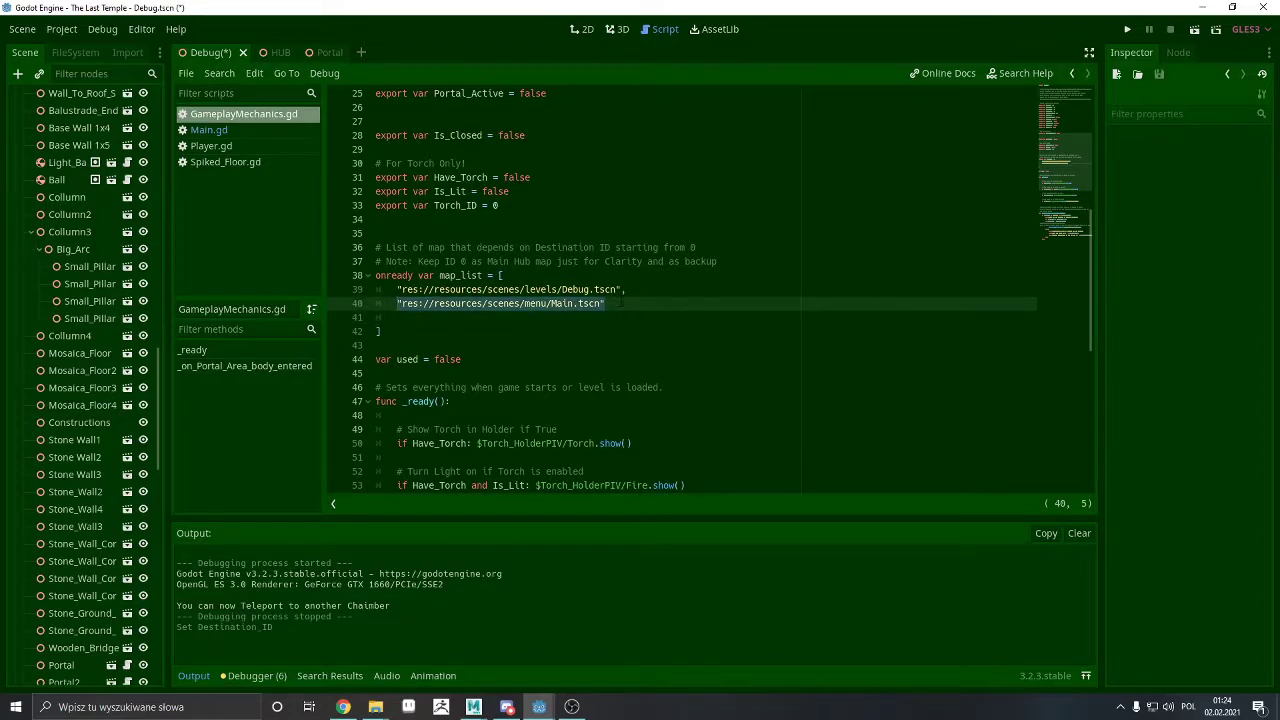
click(657, 316)
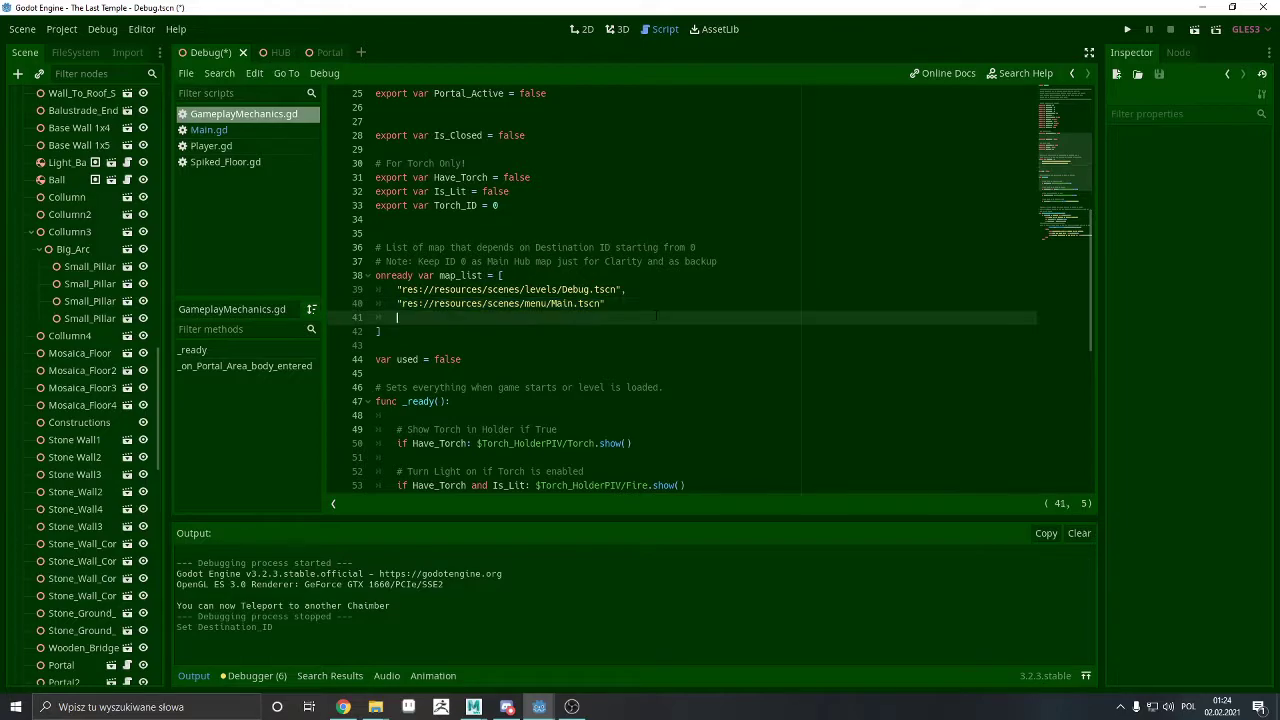
scroll(657, 316, down, 4)
scroll(657, 316, up, 4)
click(445, 289)
click(471, 303)
scroll(471, 303, down, 4)
scroll(471, 303, up, 2)
scroll(648, 289, up, 3)
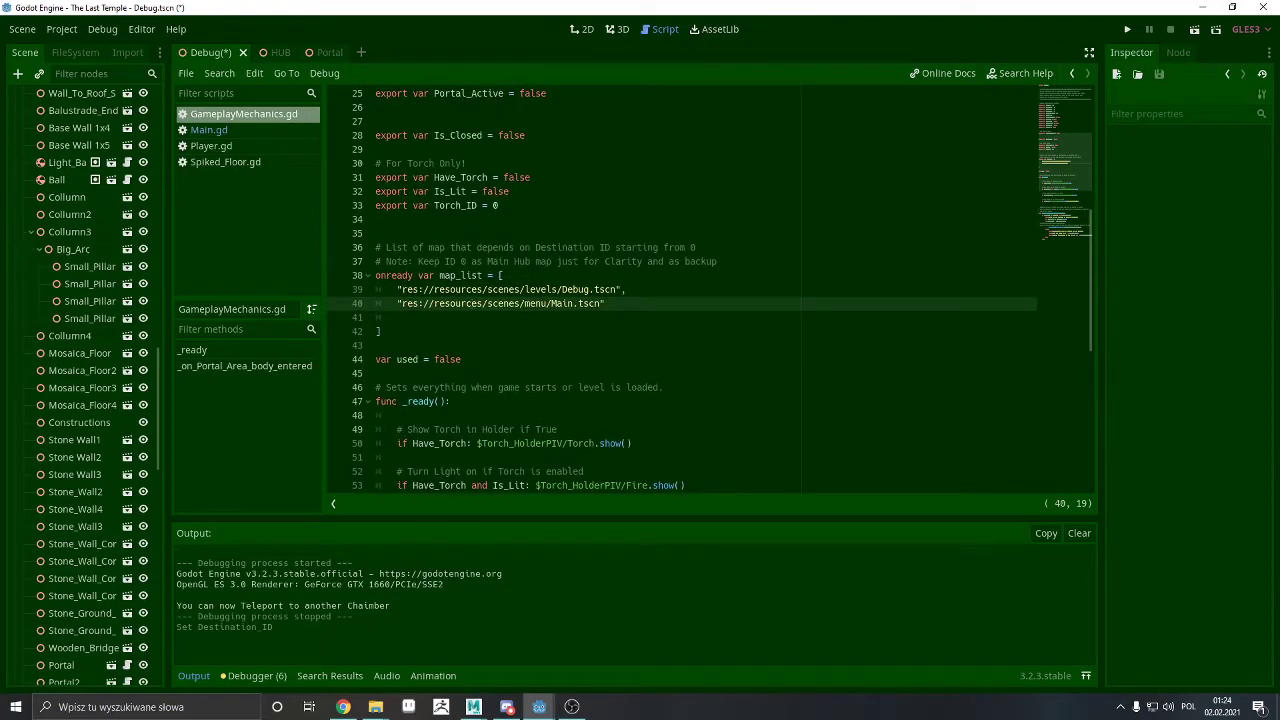
Compare map_list with the array size check in _on_Portal_Area_body_entered, and collapse the output log to show more code
scroll(648, 289, down, 9)
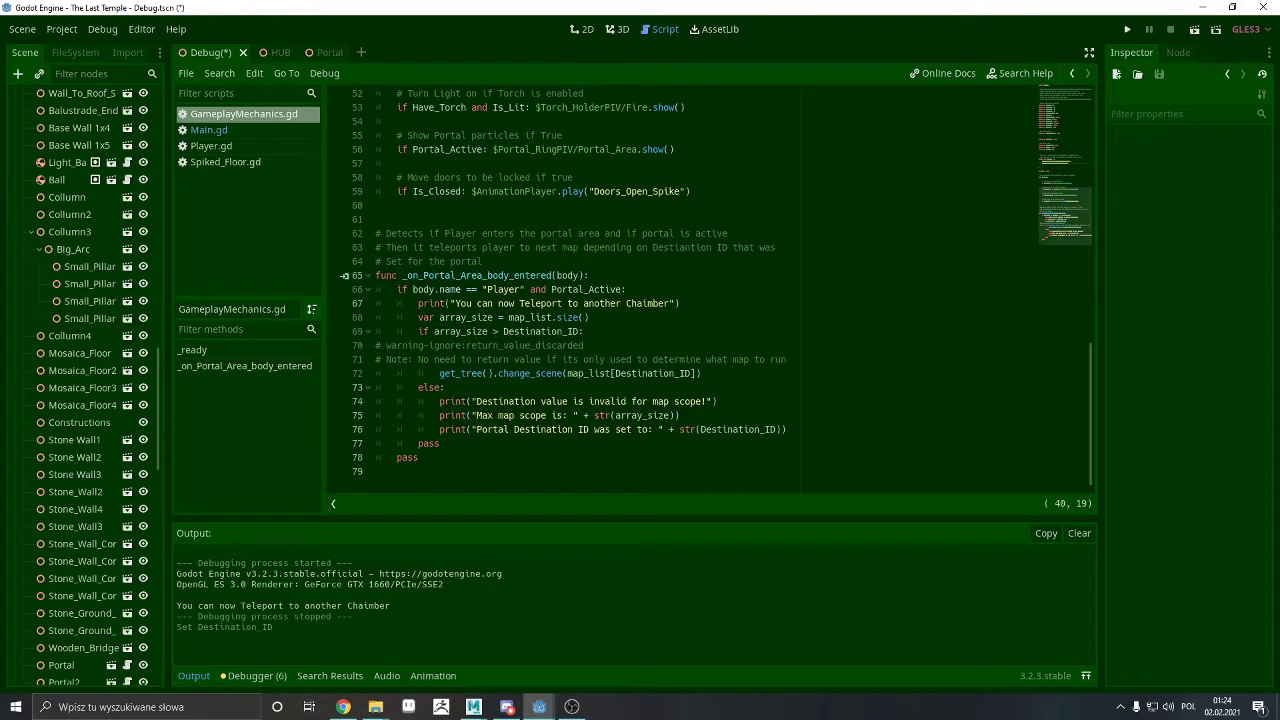
scroll(648, 289, up, 8)
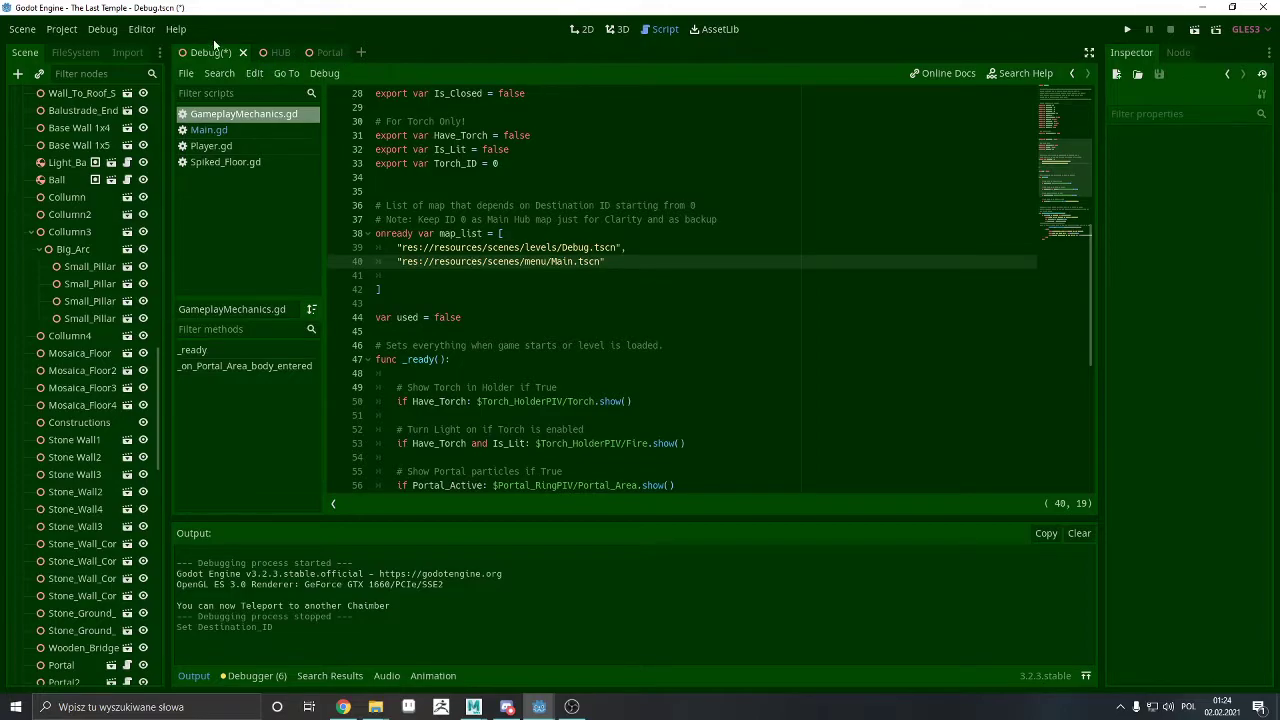
scroll(700, 290, down, 1)
scroll(720, 286, up, 2)
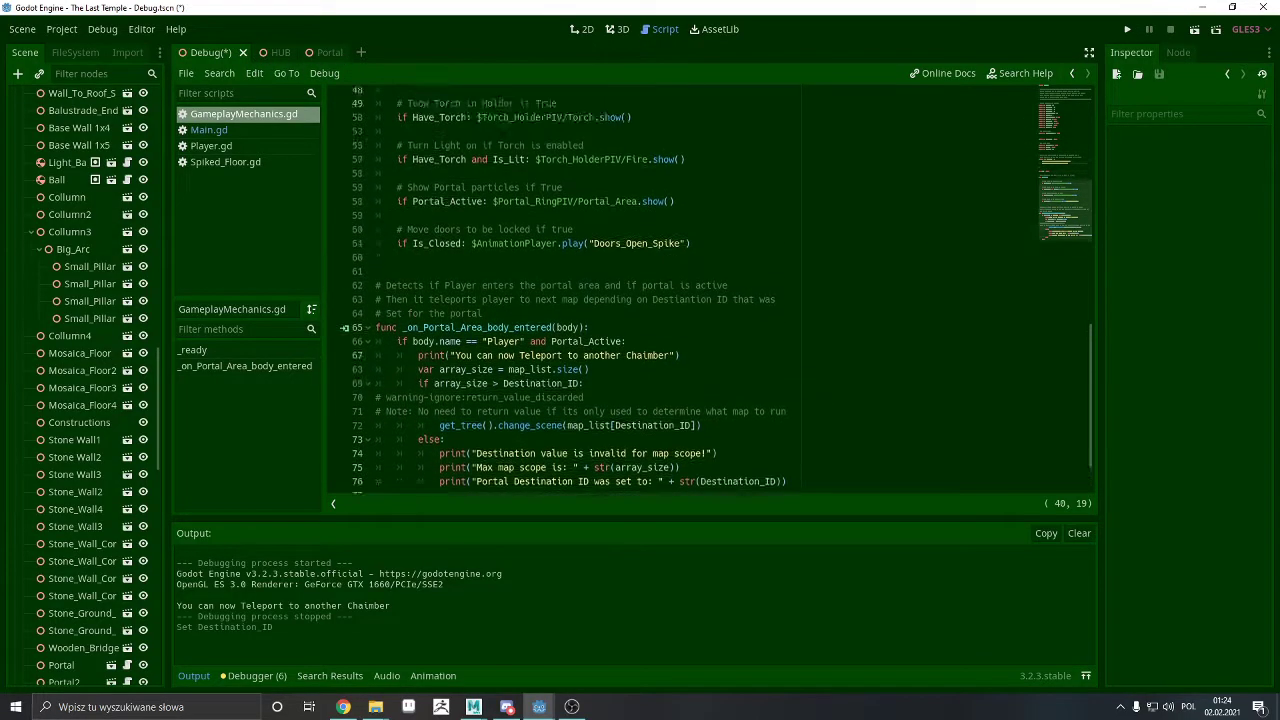
click(182, 680)
scroll(720, 345, down, 3)
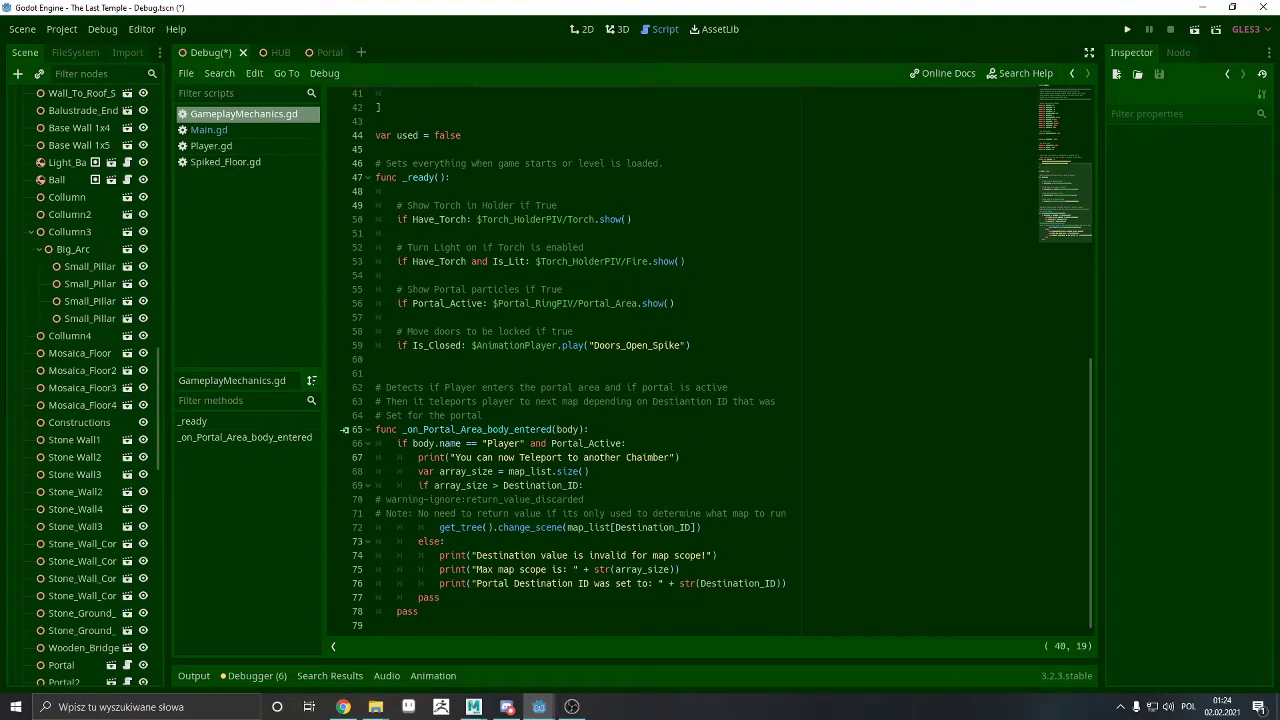
Return to the Debug scene's 3D view and look over the tiled terrace, fire brazier and arched brick doorway
click(611, 29)
right_drag(634, 370, 540, 260)
key(w)
key(s)
key(w)
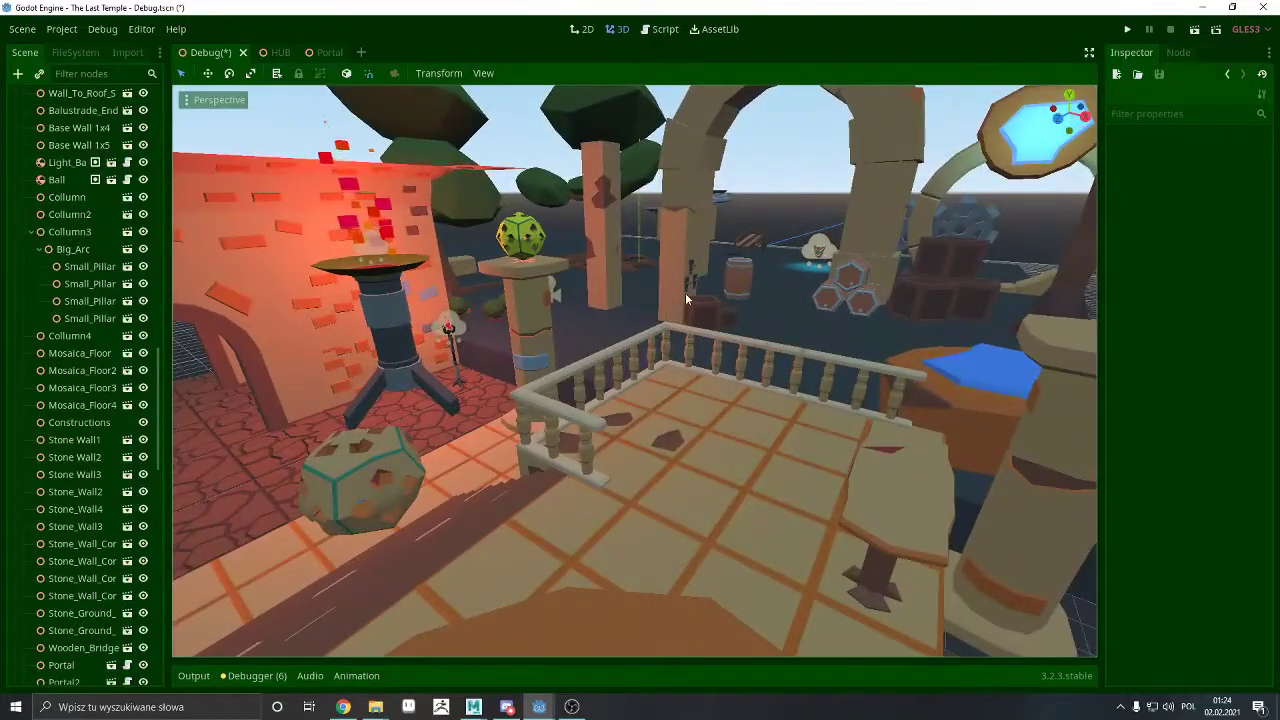
right_drag(686, 298, 640, 300)
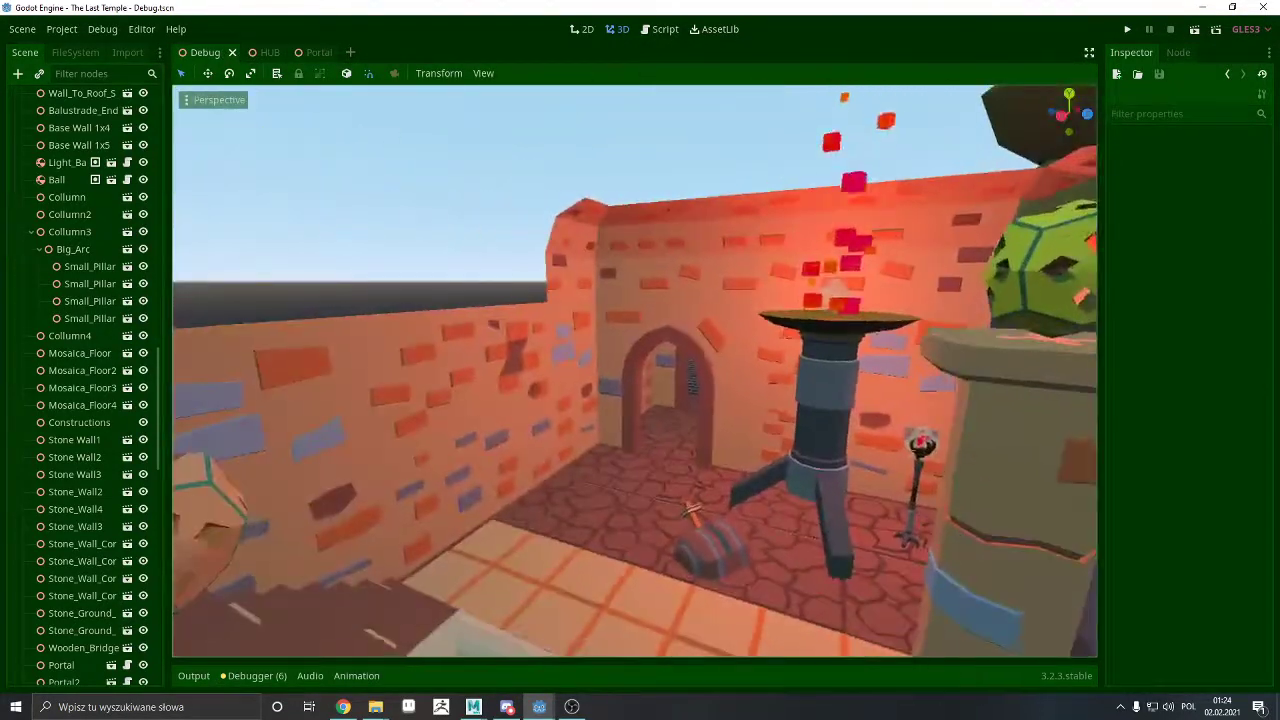
Approach the arched brick doorway beside the fire brazier and look through it along the stone-floored passage to the second arch
key(q)
right_drag(634, 370, 770, 310)
key(w)
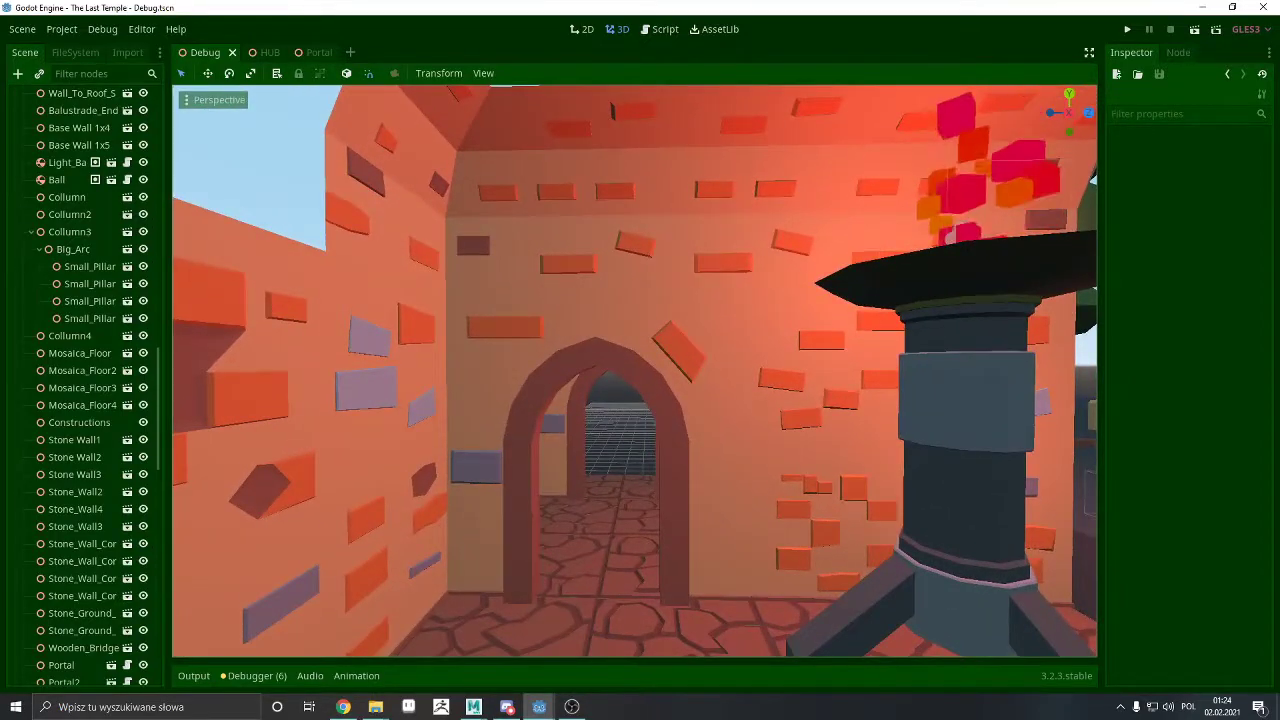
right_drag(610, 300, 607, 538)
key(w)
key(w)
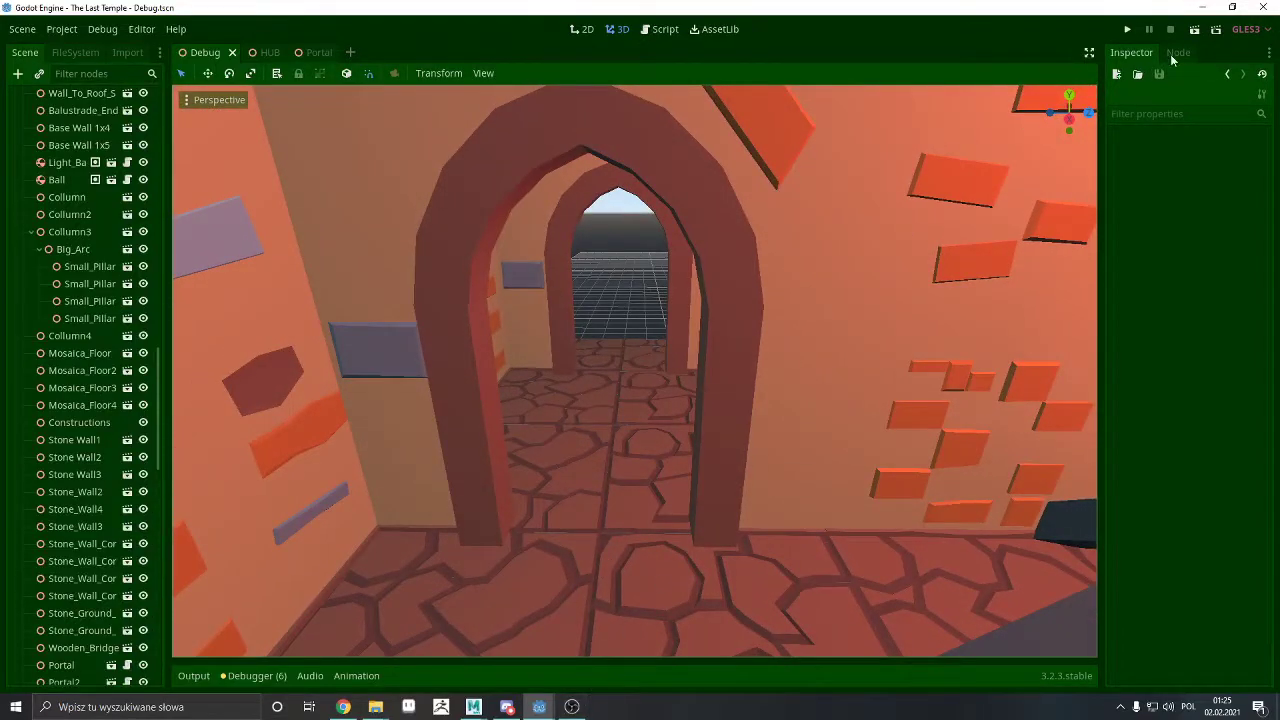
Run the Debug scene, switch to OBS to check the recording, and minimize the OBS window
click(1195, 30)
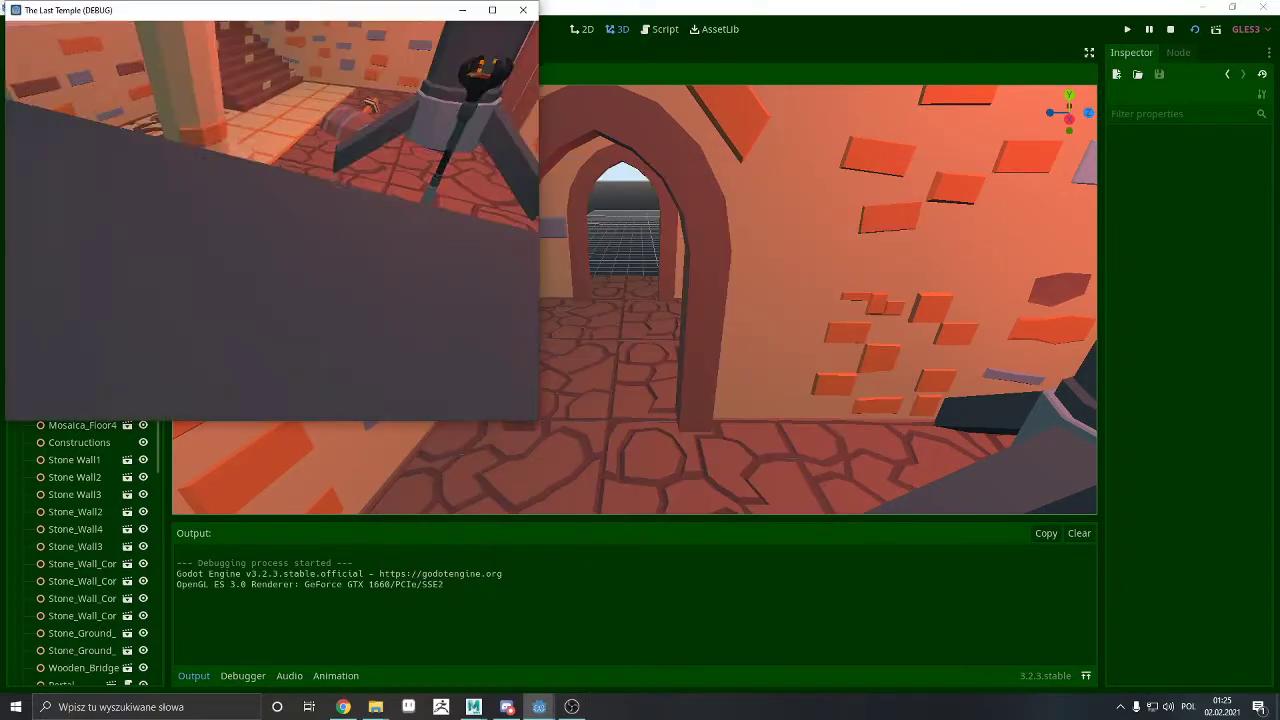
key(Escape)
click(567, 709)
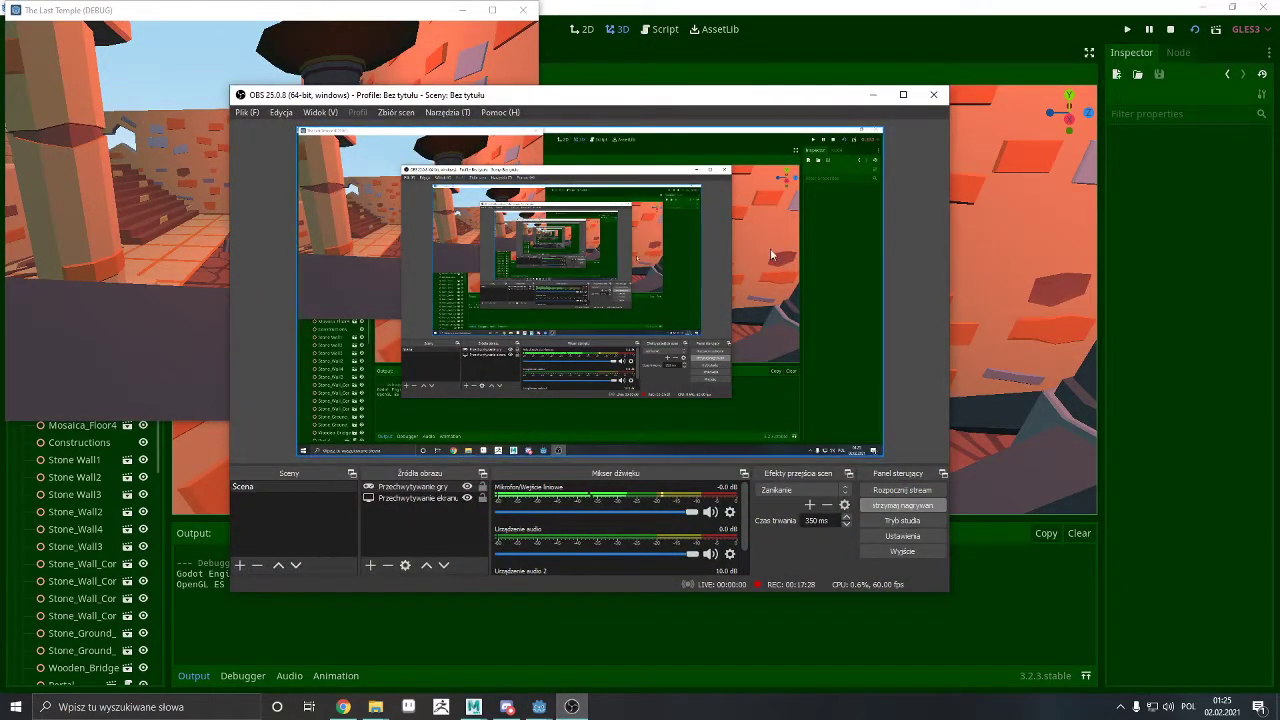
click(873, 96)
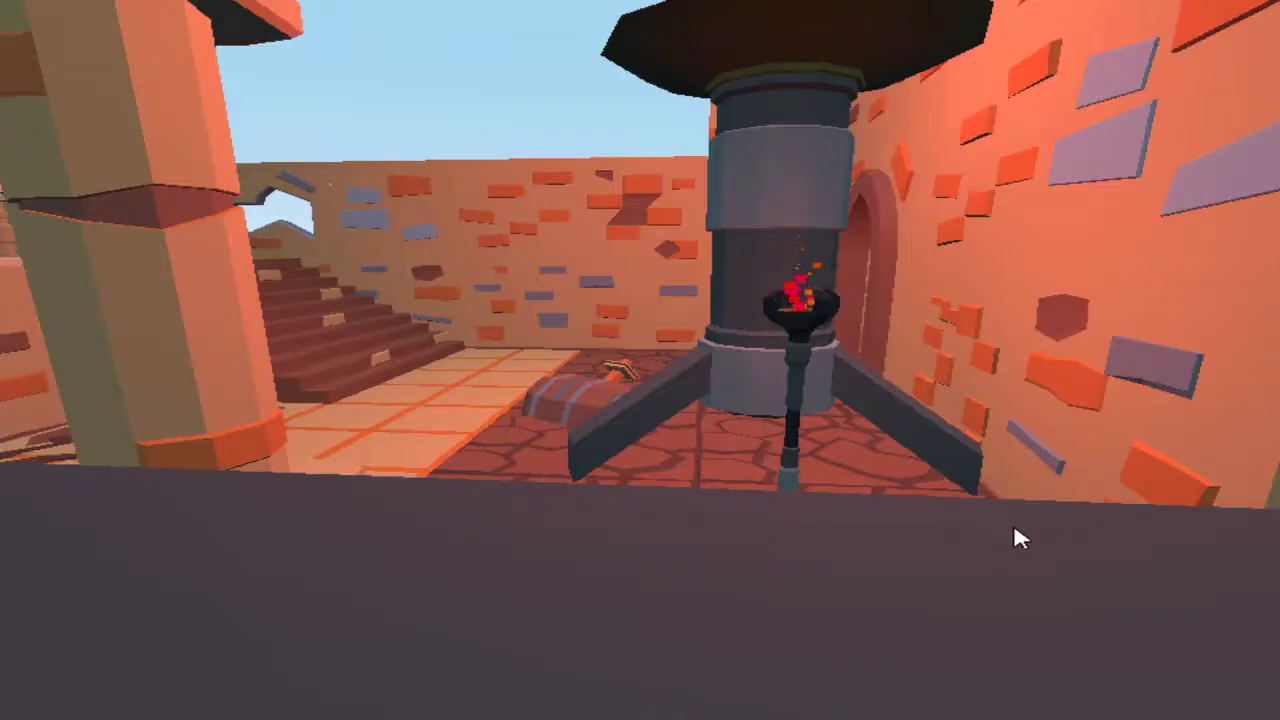
Walk the player off the dark ledge onto the tiled terrace, heading for the chest and arched doorway
key(w)
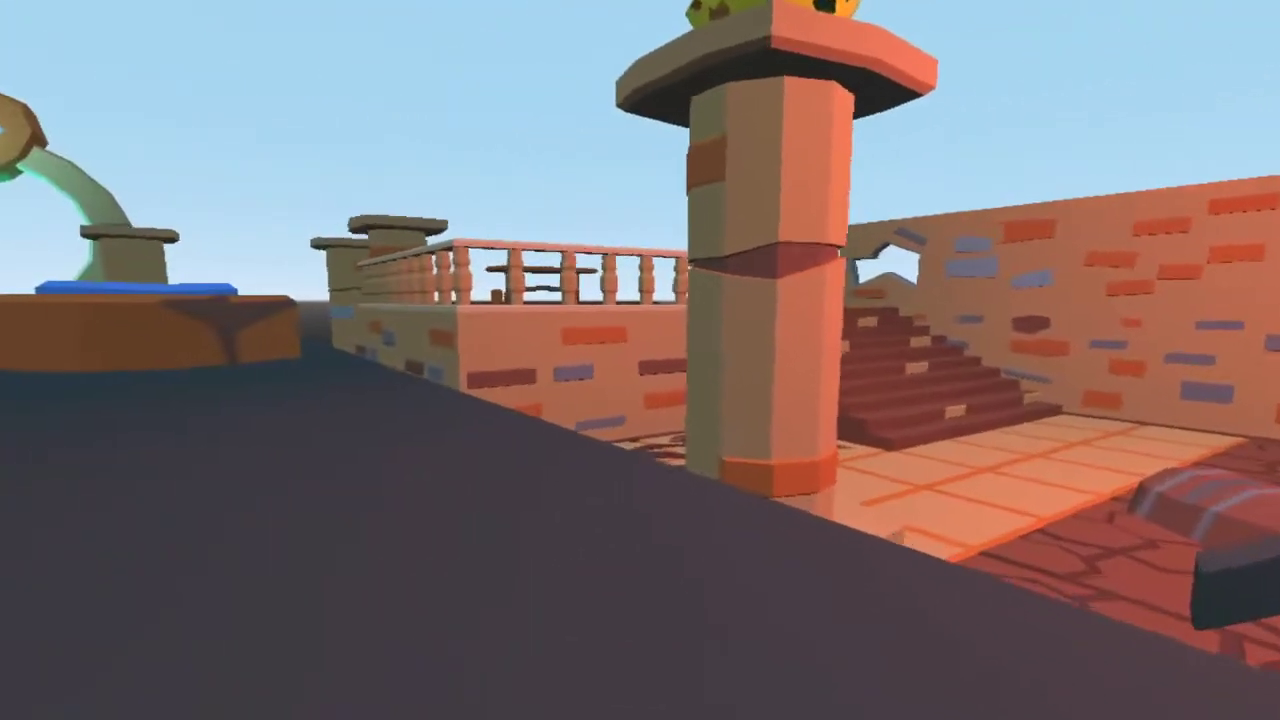
key(w)
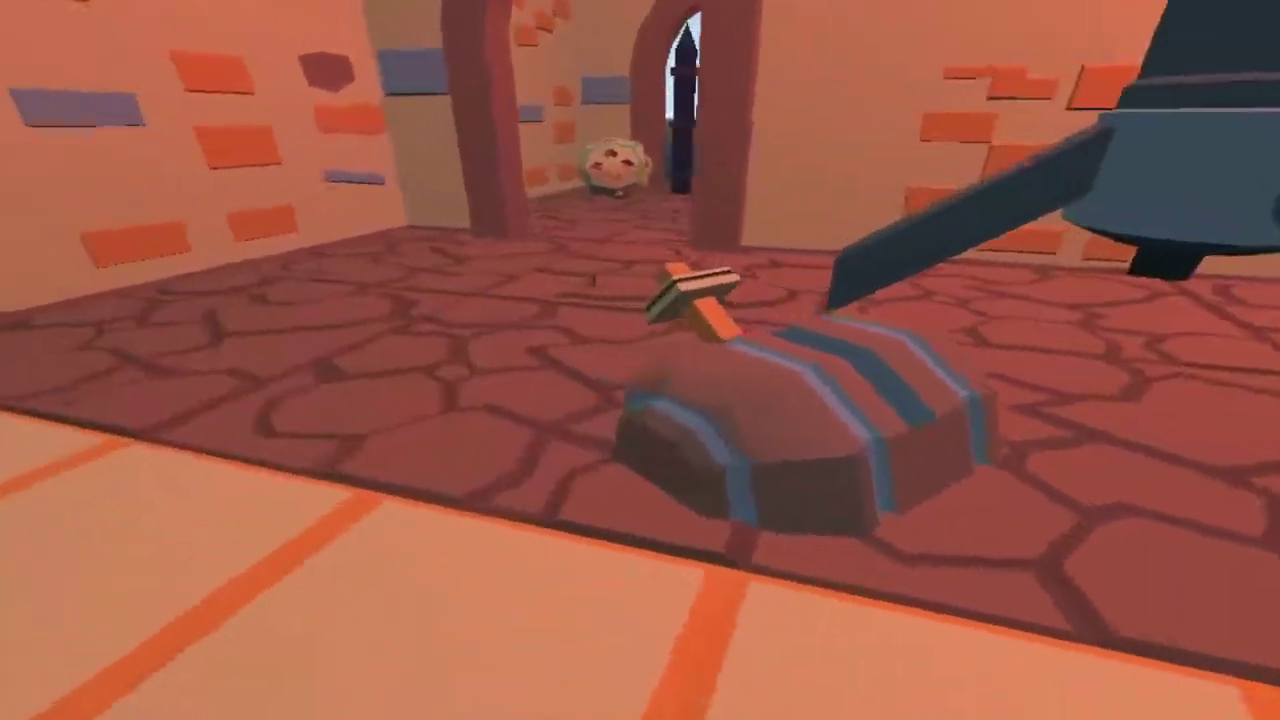